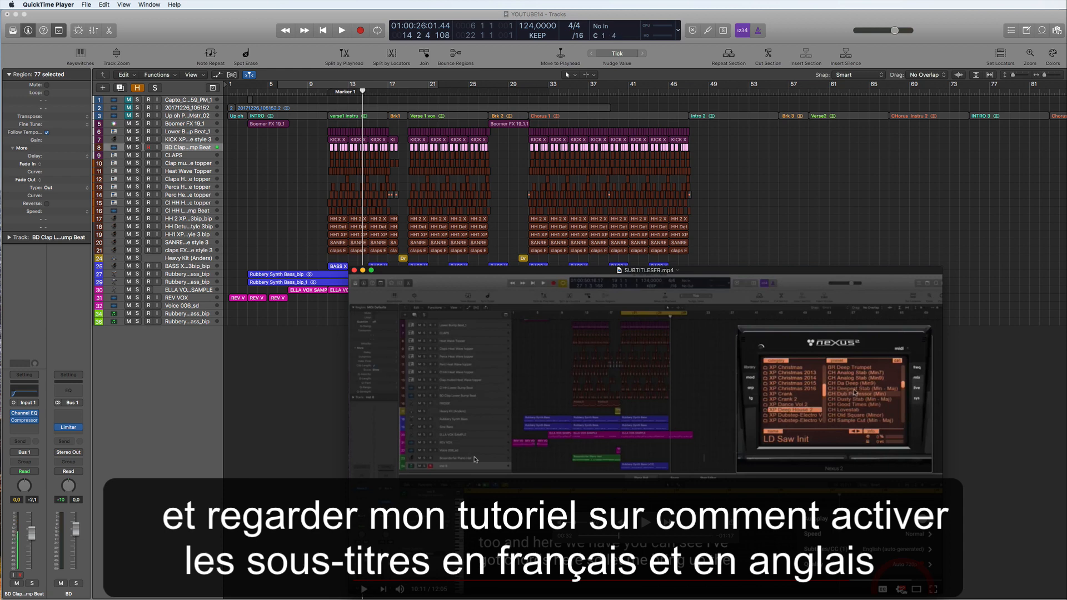
- Close the SUBTITLESFR.mp4 video, switch to the Logic Pro X project and place the playhead just before bar 6
left_click(354, 271)
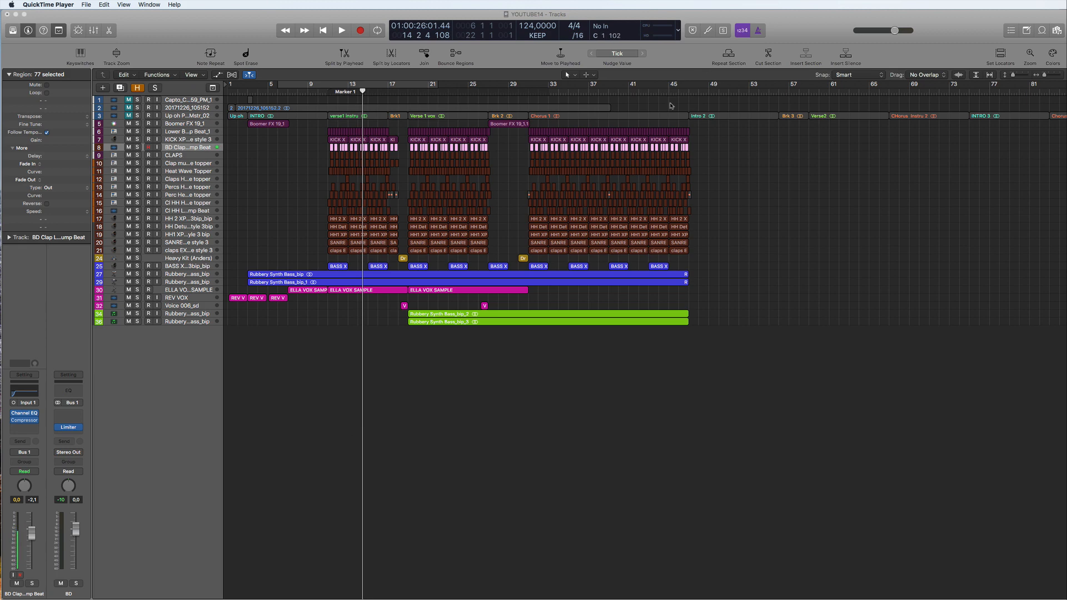
left_click(688, 92)
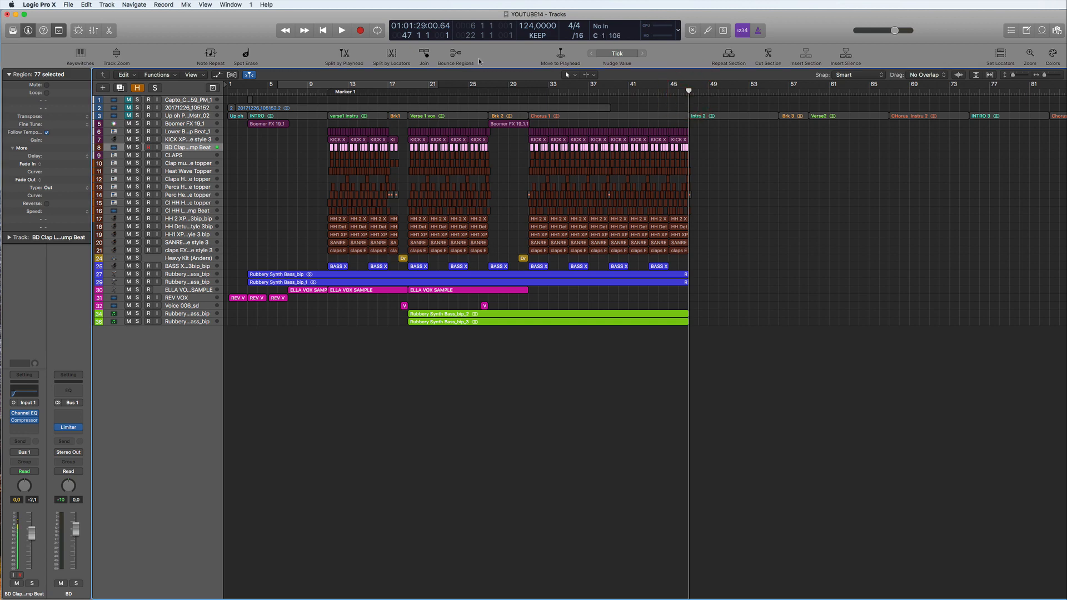
mouse_move(689, 91)
left_mouse_down()
mouse_move(1029, 111)
mouse_move(688, 93)
left_mouse_up()
left_click(277, 93)
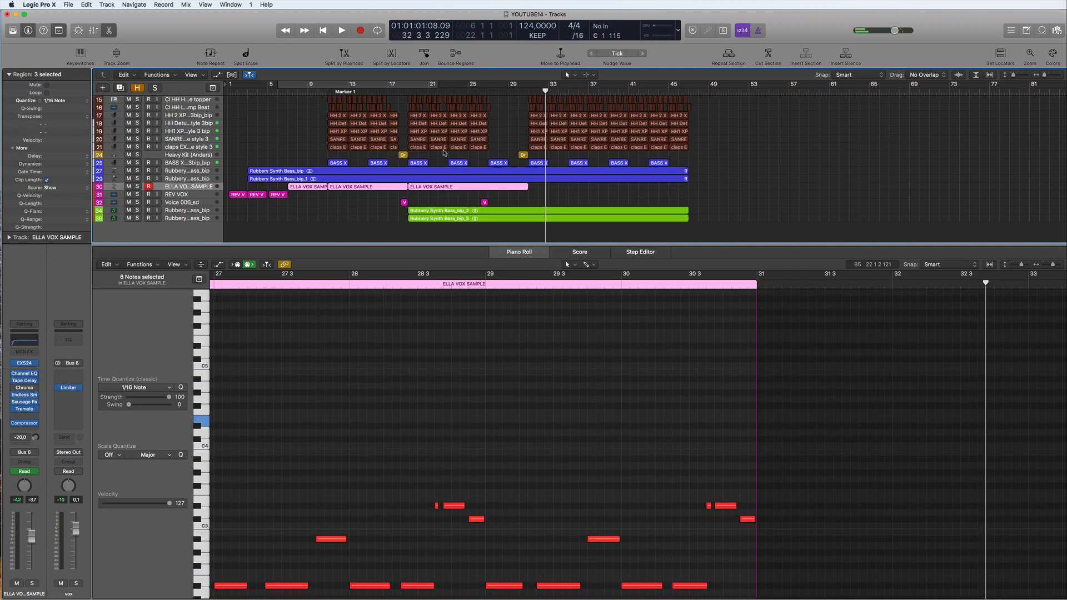
- Set the cycle range from bar 7 to bar 36 and play back the start of the ELLA VOX SAMPLE part
scroll(444, 151, "up", 8)
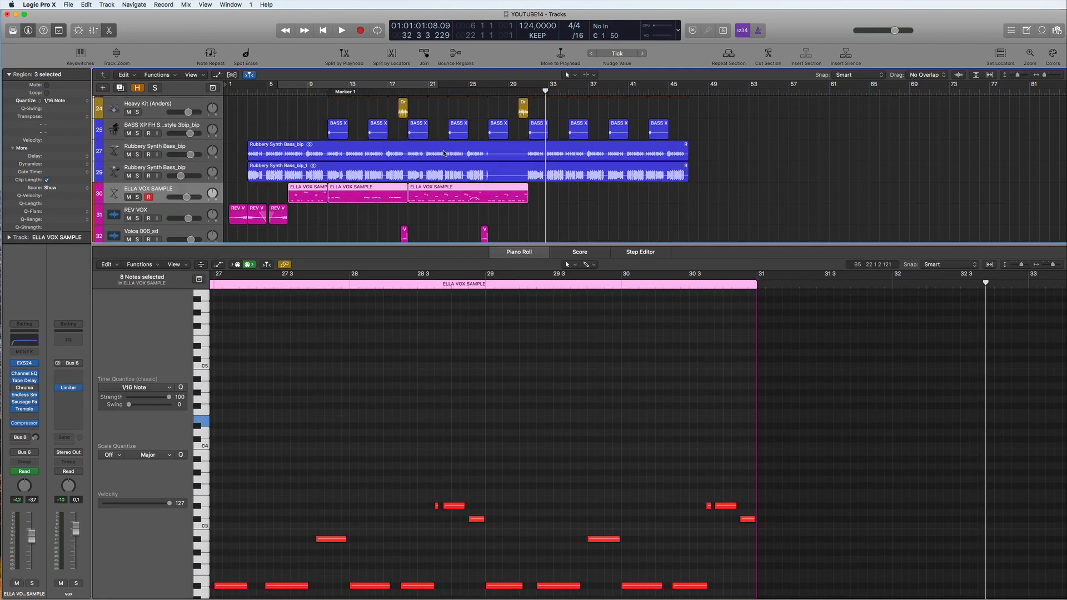
scroll(487, 152, "down", 3)
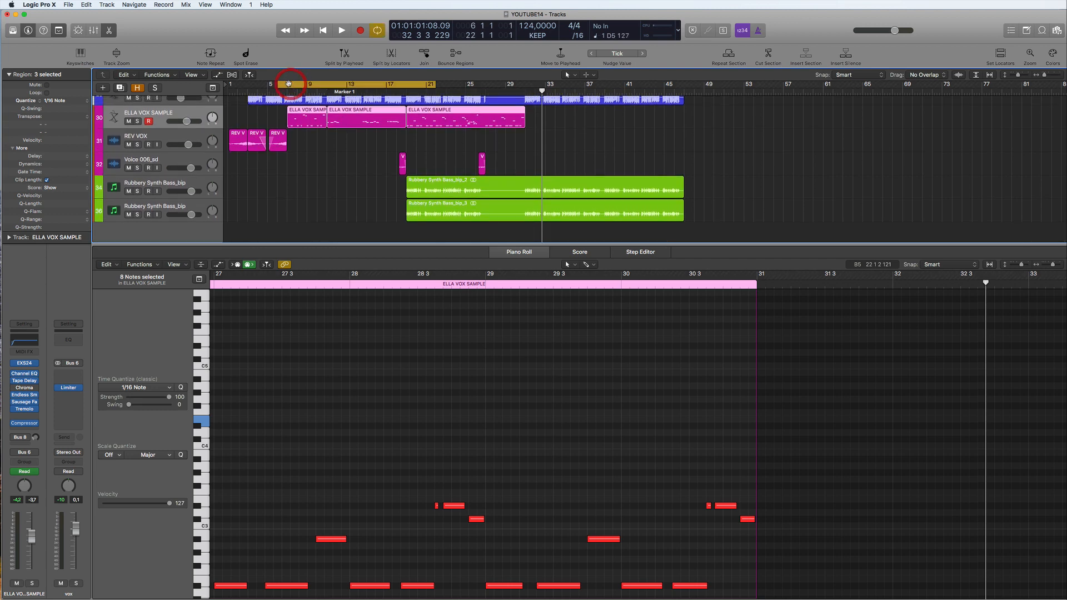
left_click_drag(290, 85, 585, 121)
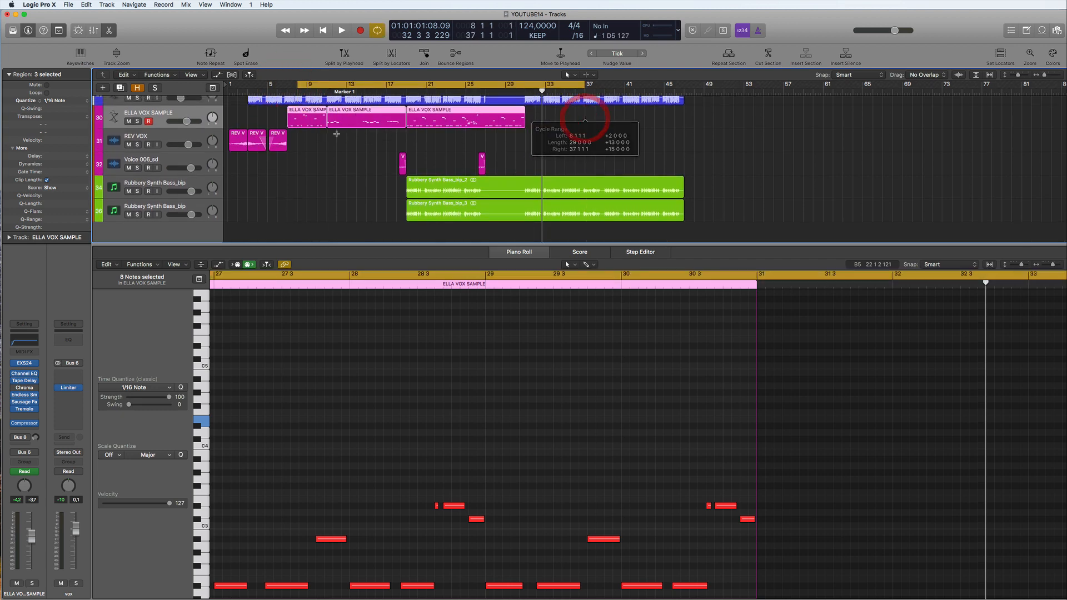
key("space")
left_click_drag(308, 88, 301, 87)
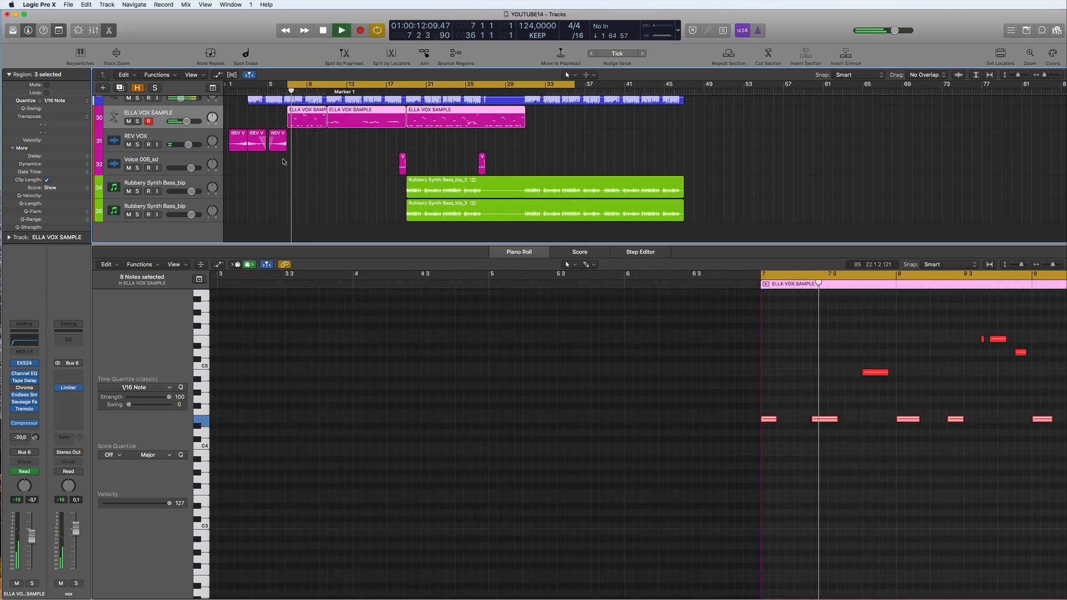
key("space")
- Duplicate the ELLA VOX SAMPLE track and move its first region, starting at bar 7, onto the duplicate
left_click(156, 110)
left_click(347, 219)
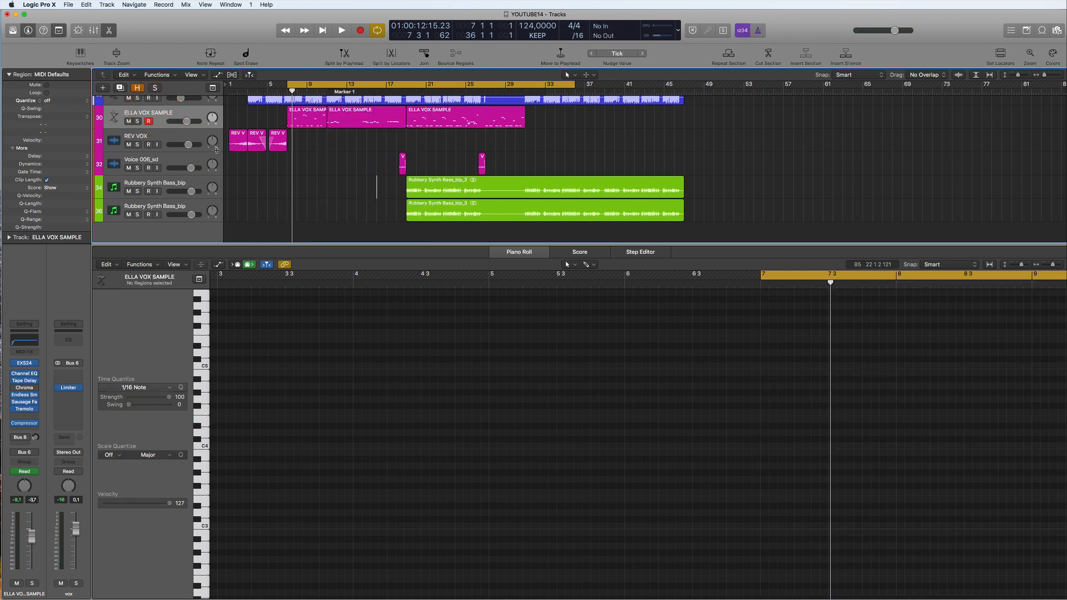
left_click(119, 87)
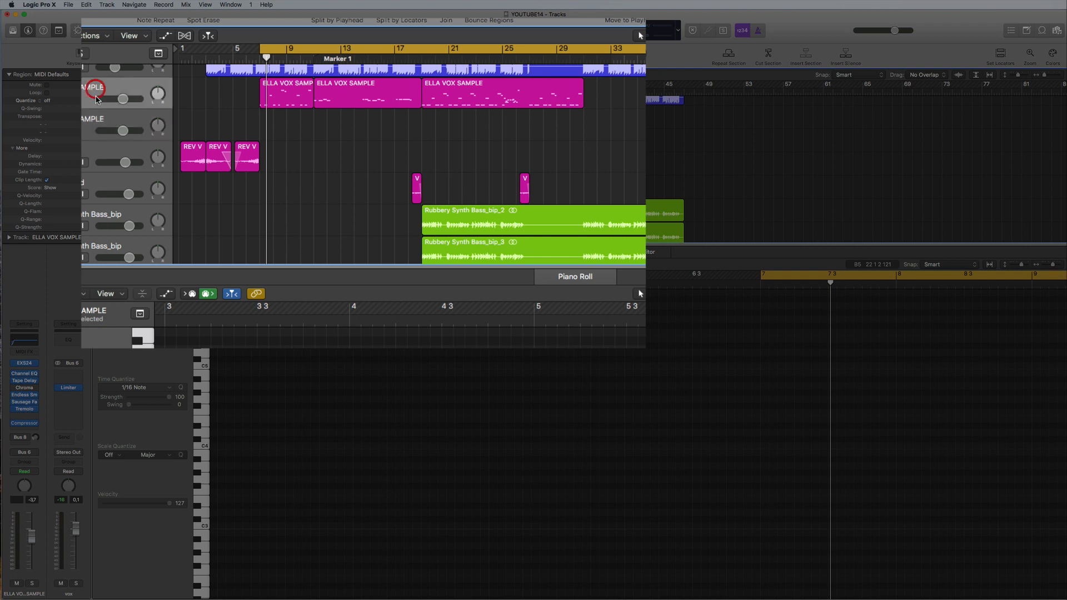
left_click(95, 119)
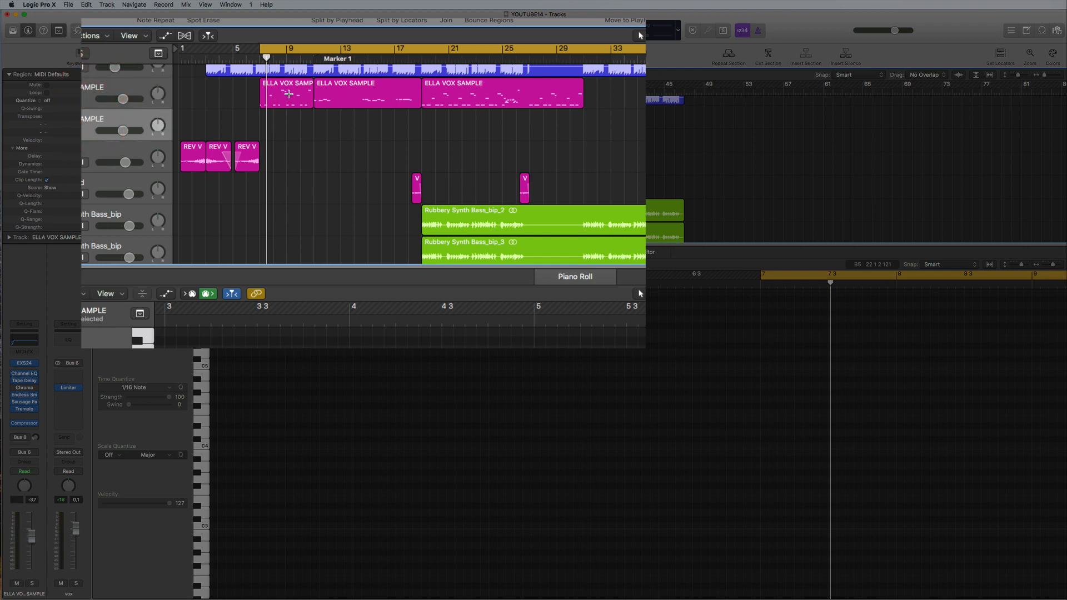
left_click_drag(289, 87, 288, 118)
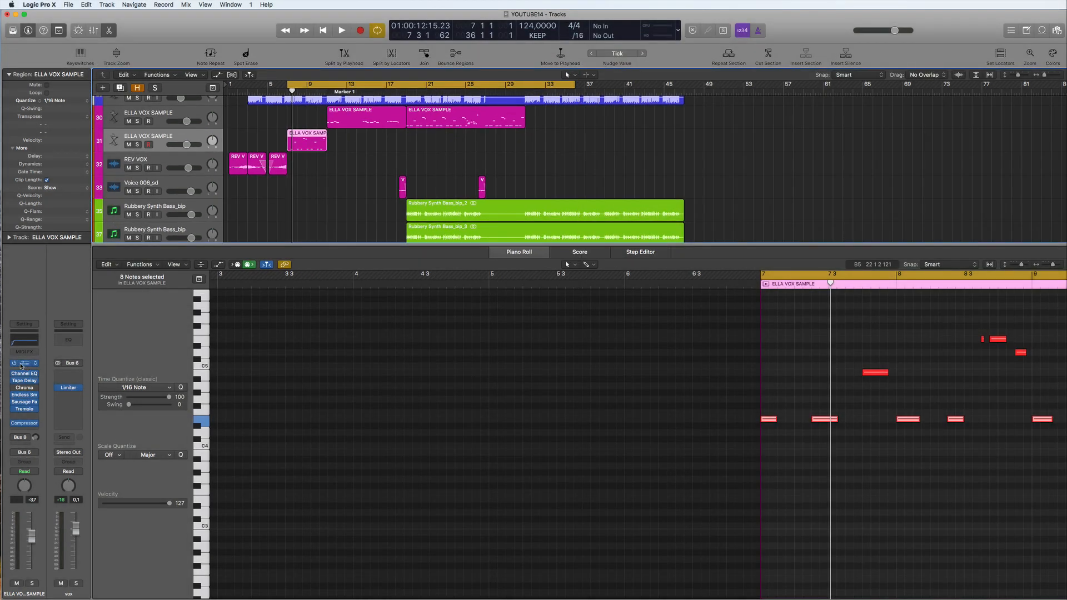
- Open the duplicate track's EXS24 sampler, set it to No Instrument and move its window clear of the arrangement
left_click(22, 364)
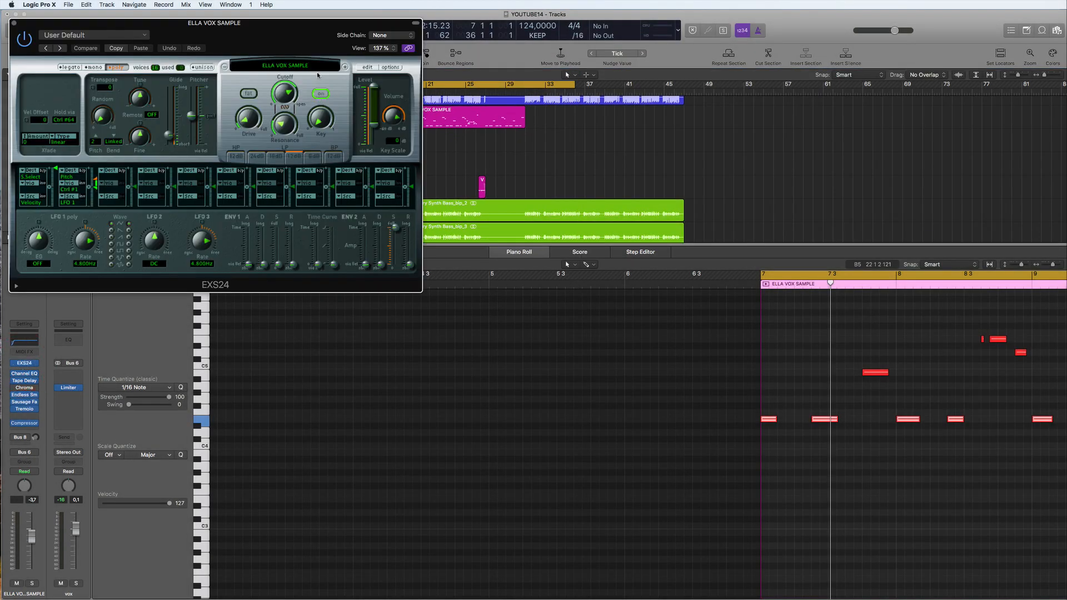
left_click(291, 66)
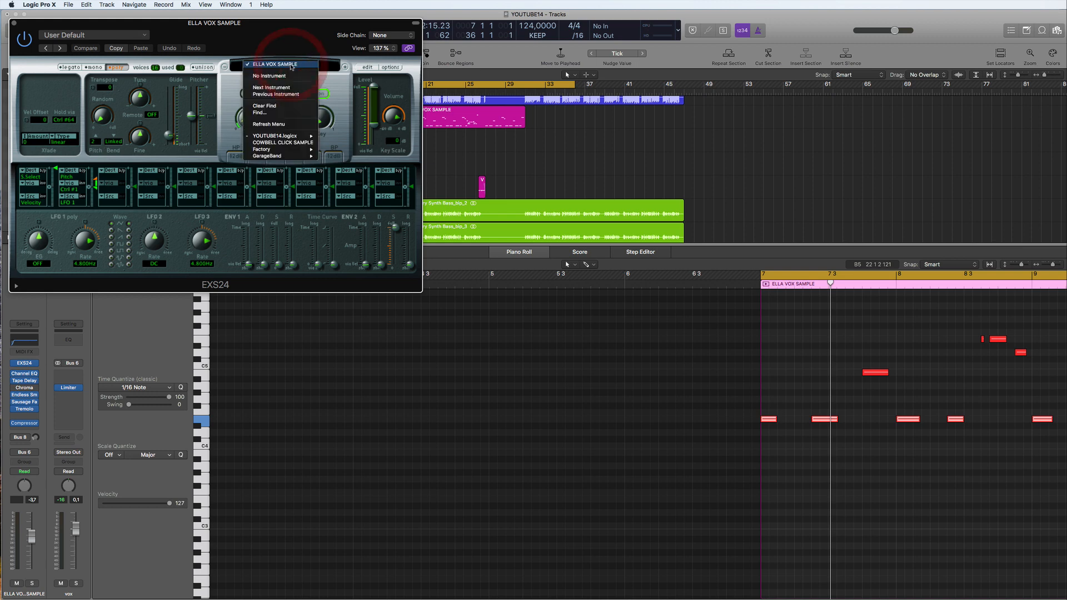
left_click(279, 78)
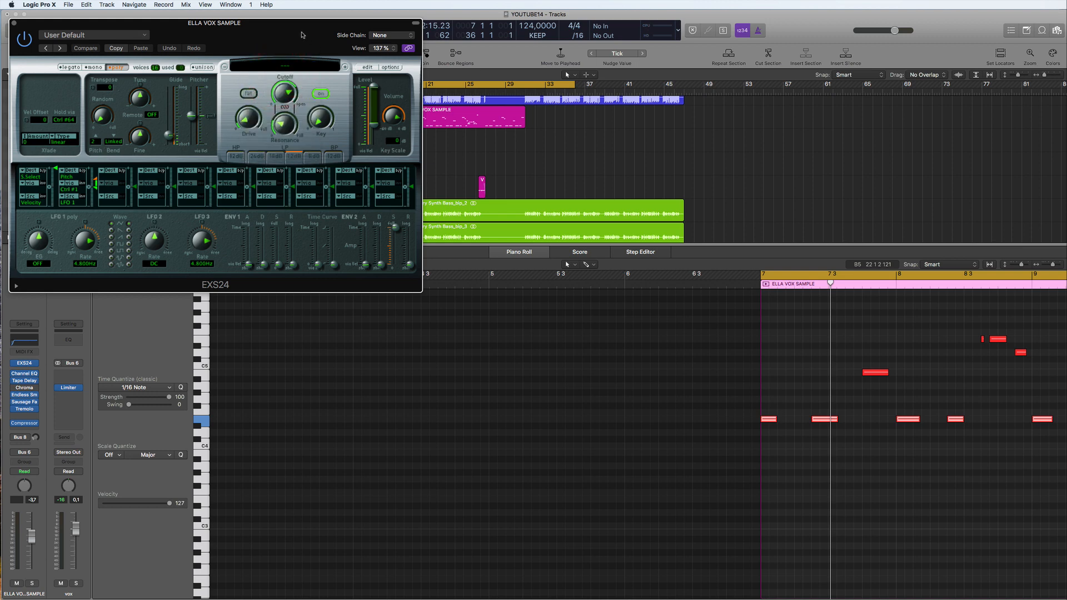
left_click_drag(302, 35, 636, 332)
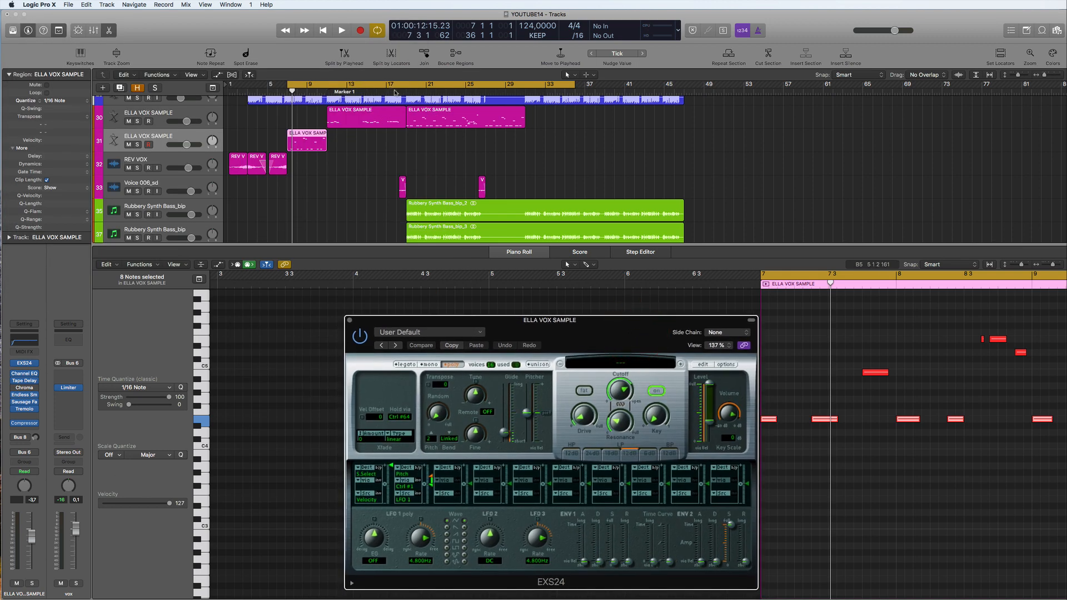
- Turn off cycle mode and play the arrangement from about bar 18 to hear the Voice 006_sd sample
key("space")
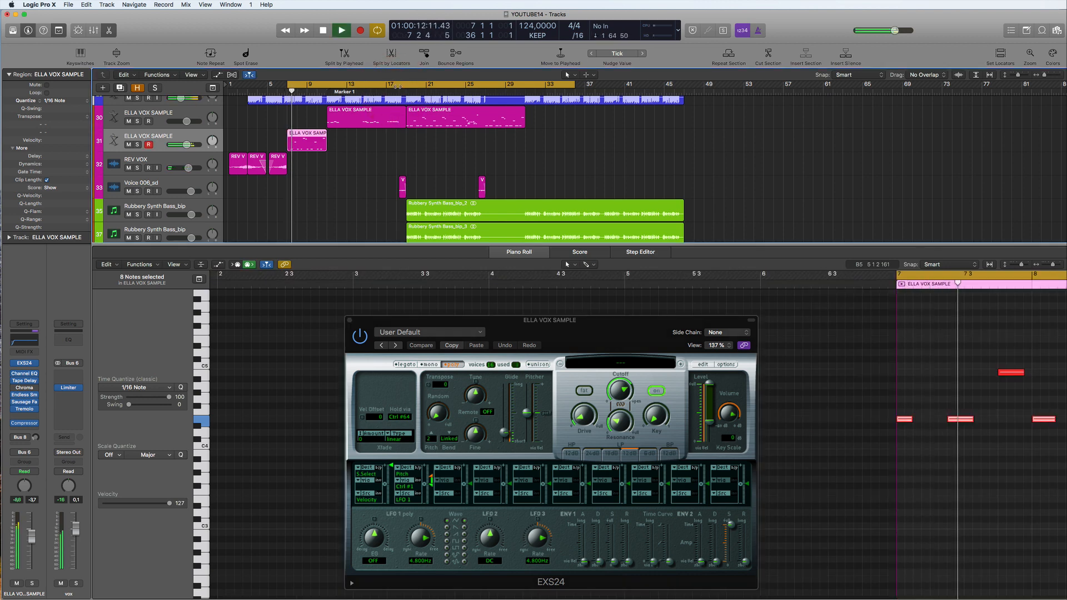
left_click(396, 85)
left_click(398, 91)
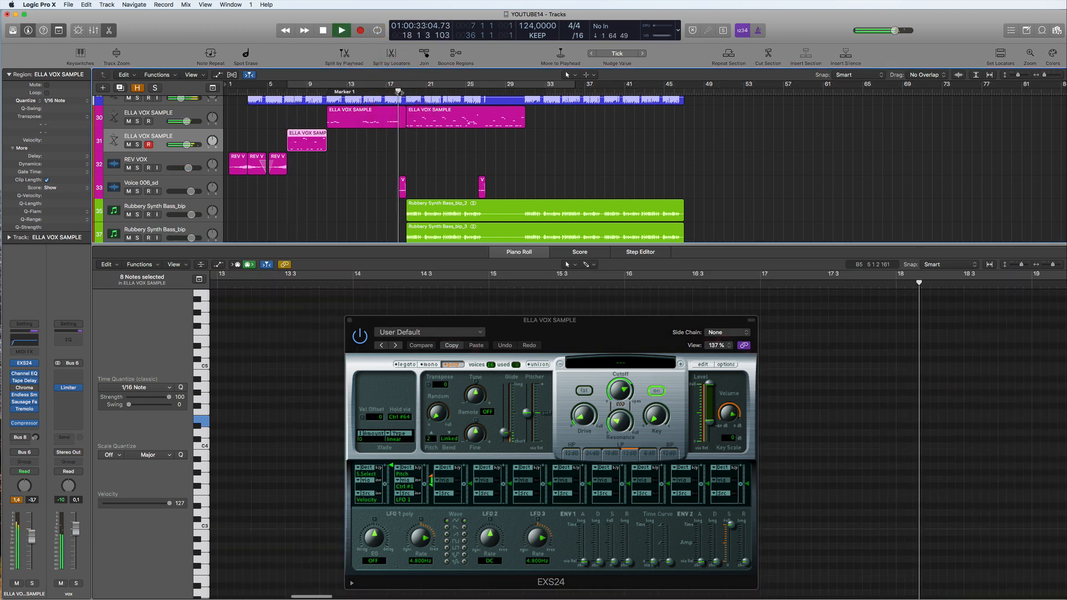
key("space")
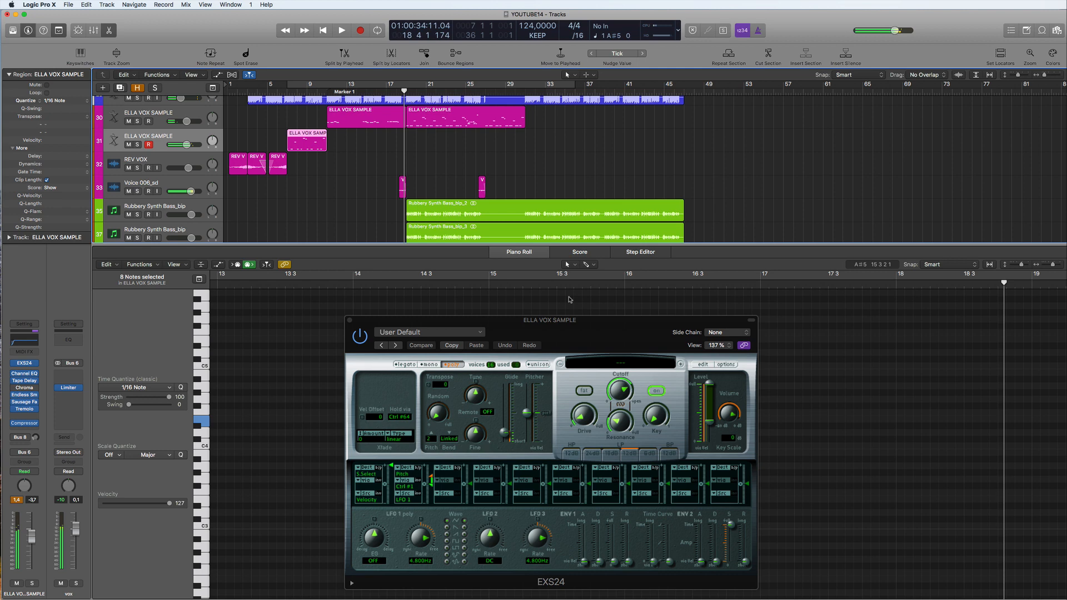
- Select the first Voice 006_sd region and listen to the arrangement from bar 7 for comparison
left_click(390, 169)
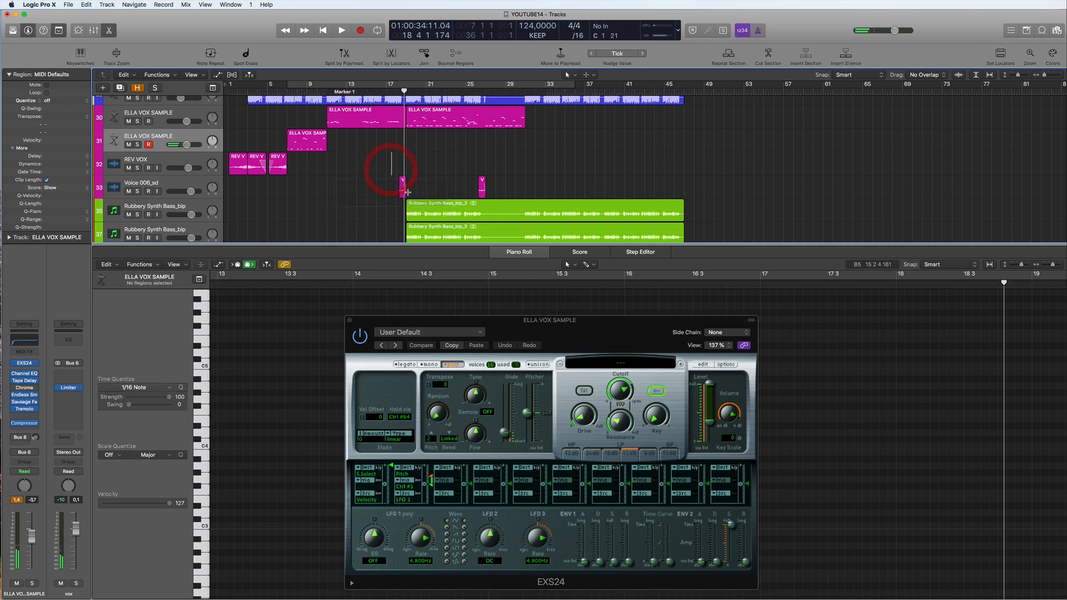
left_click(402, 183)
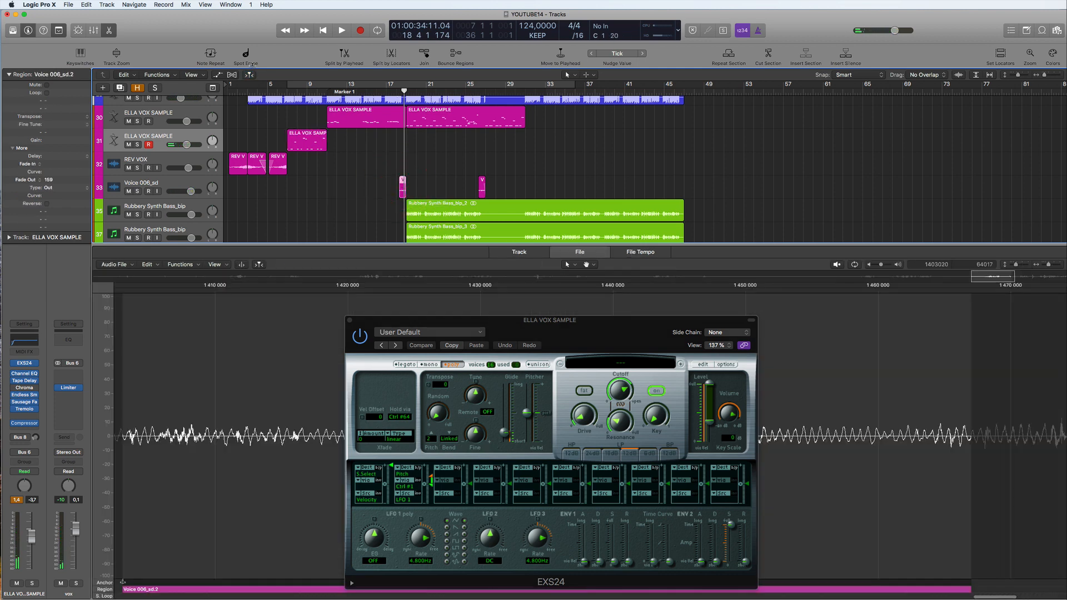
left_click(288, 88)
key("space")
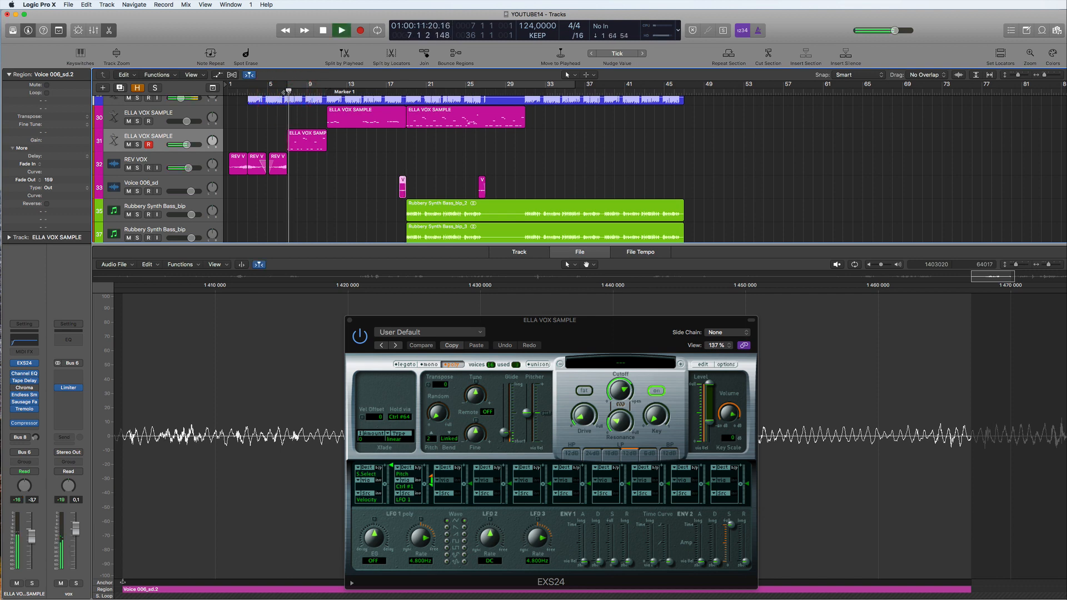
key("space")
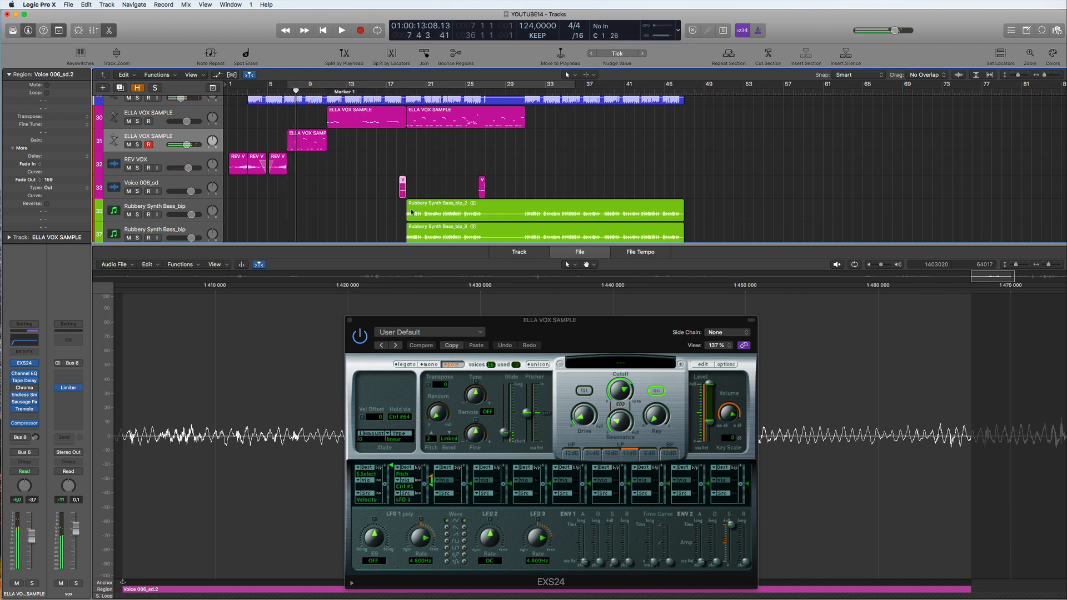
- Open the EXS24 Instrument Editor, add the first Voice 006_sd region as a zone and audition it on the keyboard
left_click_drag(627, 329, 611, 304)
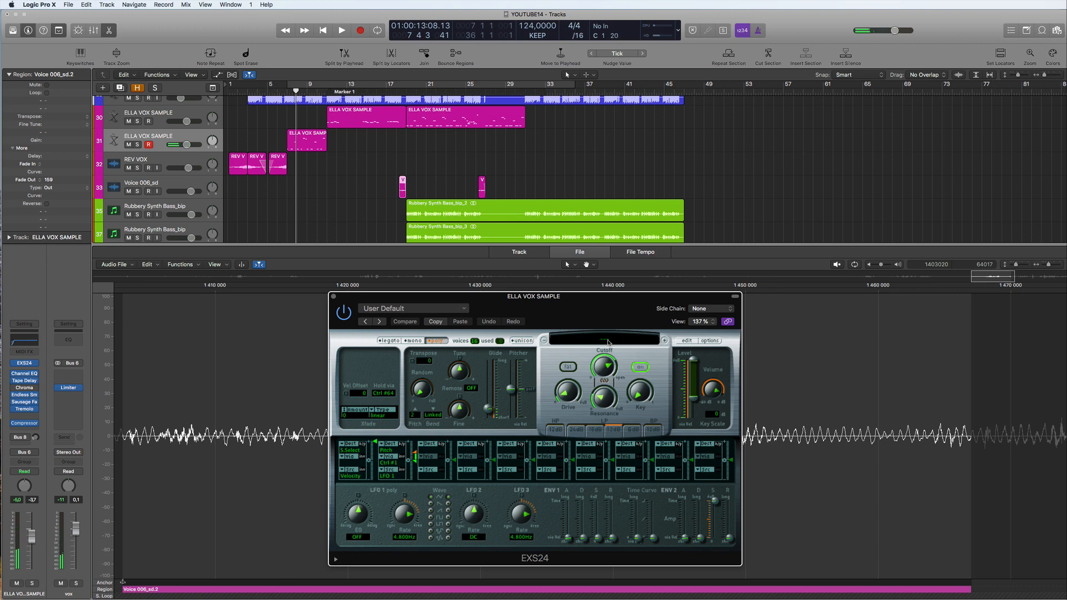
left_click_drag(598, 314, 574, 309)
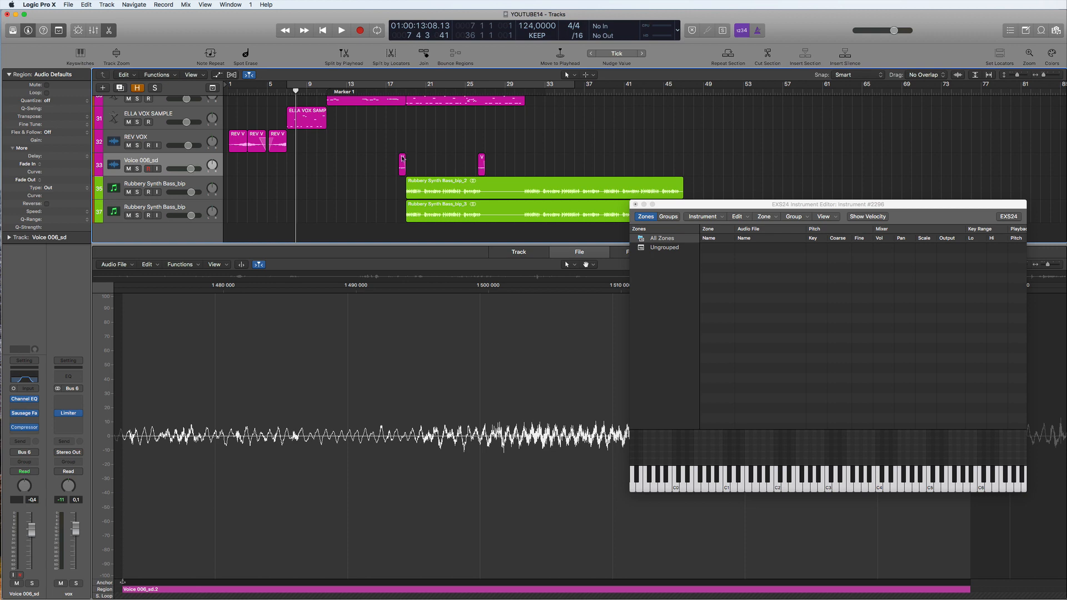
left_click(402, 159)
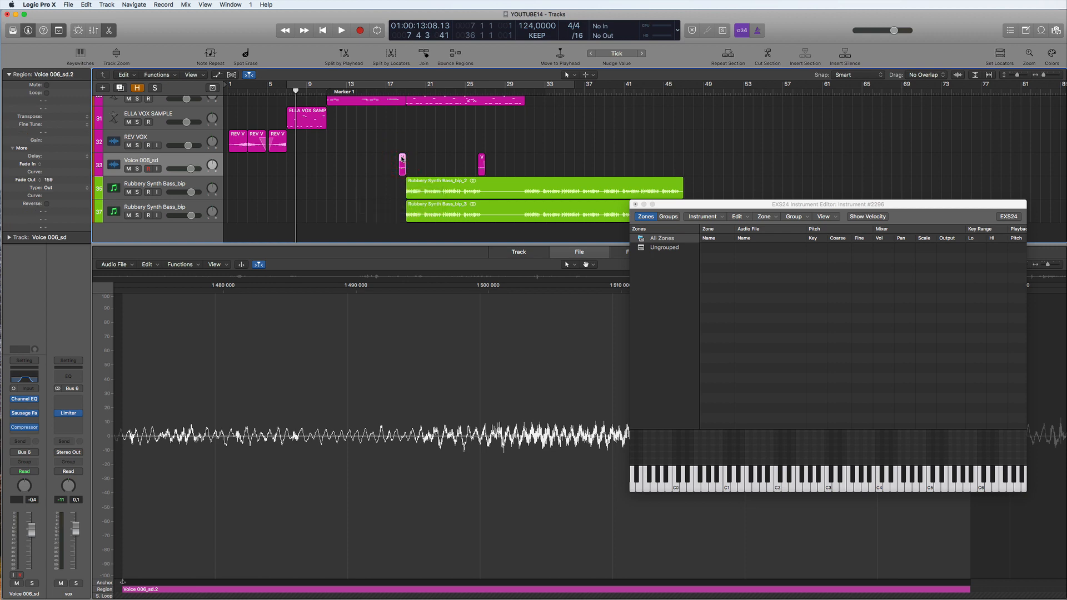
left_click_drag(402, 158, 786, 285)
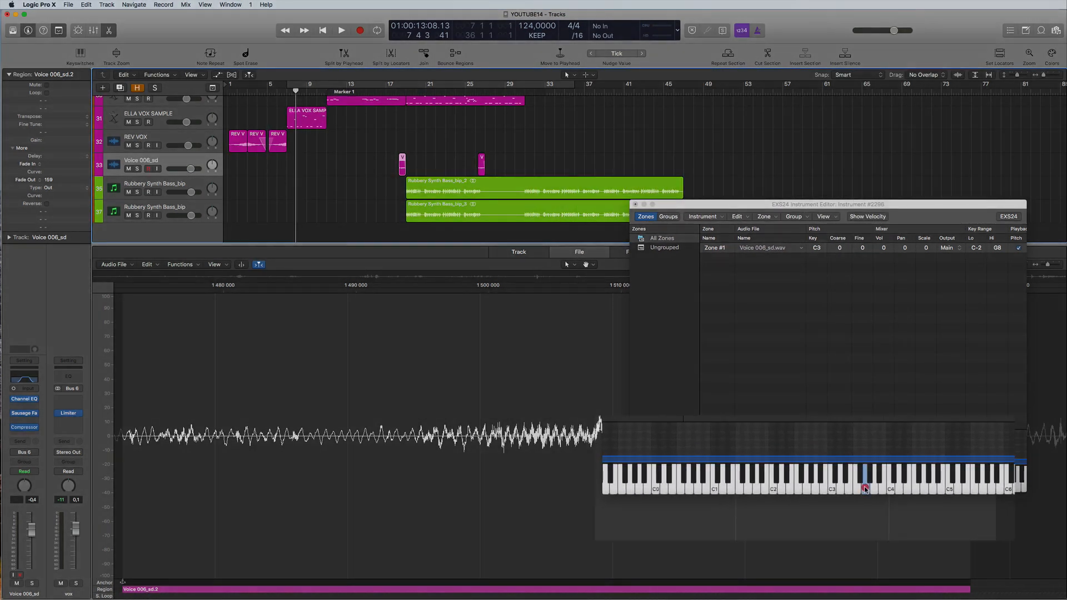
left_click(861, 487)
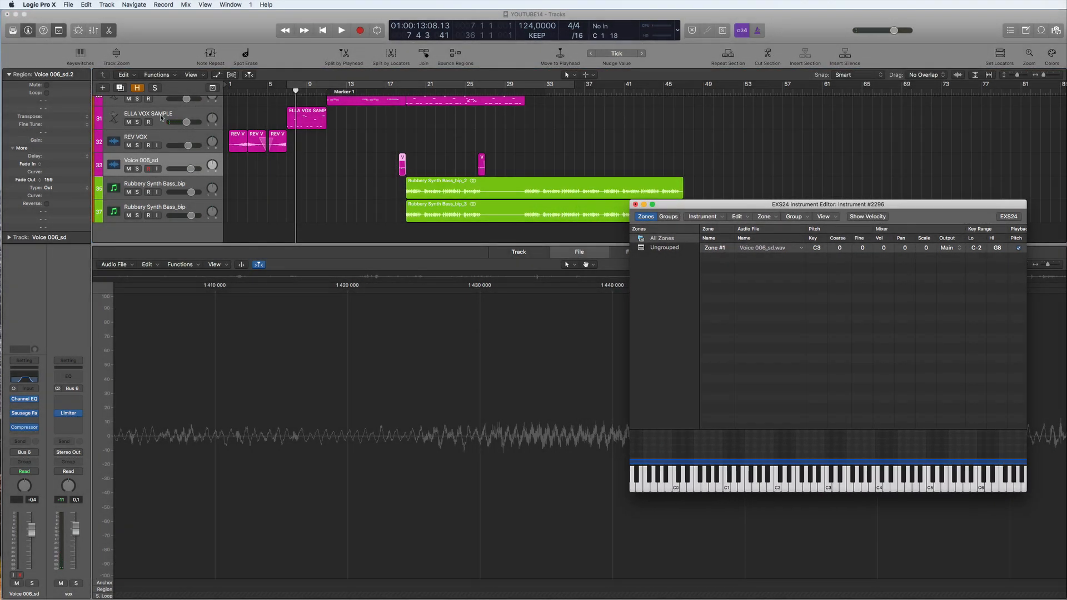
- Remove the copied audio effects, including the Channel EQ, from the duplicate ELLA VOX SAMPLE track's channel strip
left_click(161, 116)
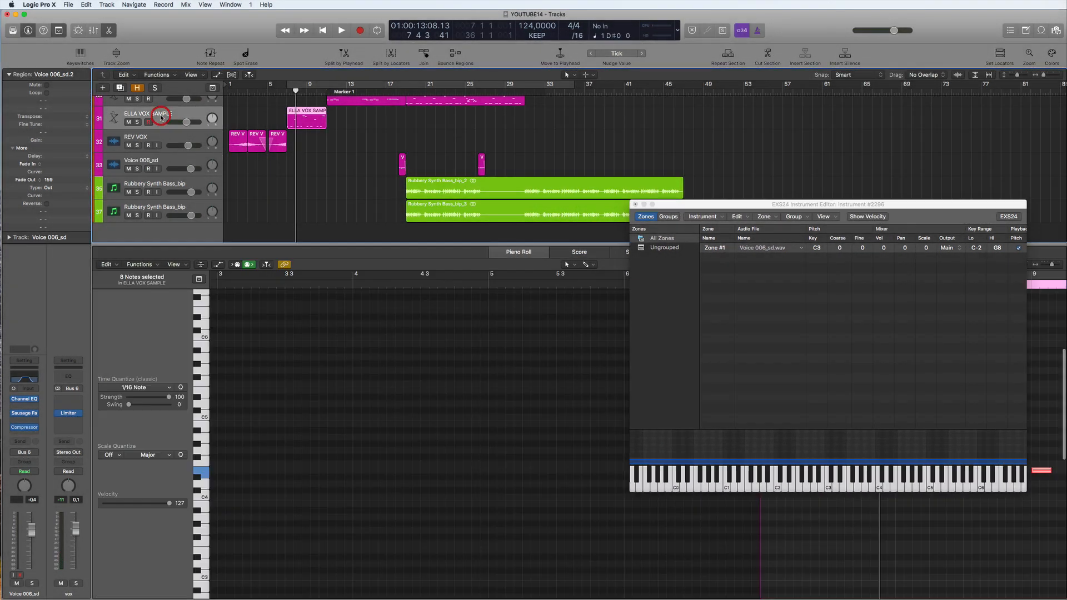
left_click(164, 160)
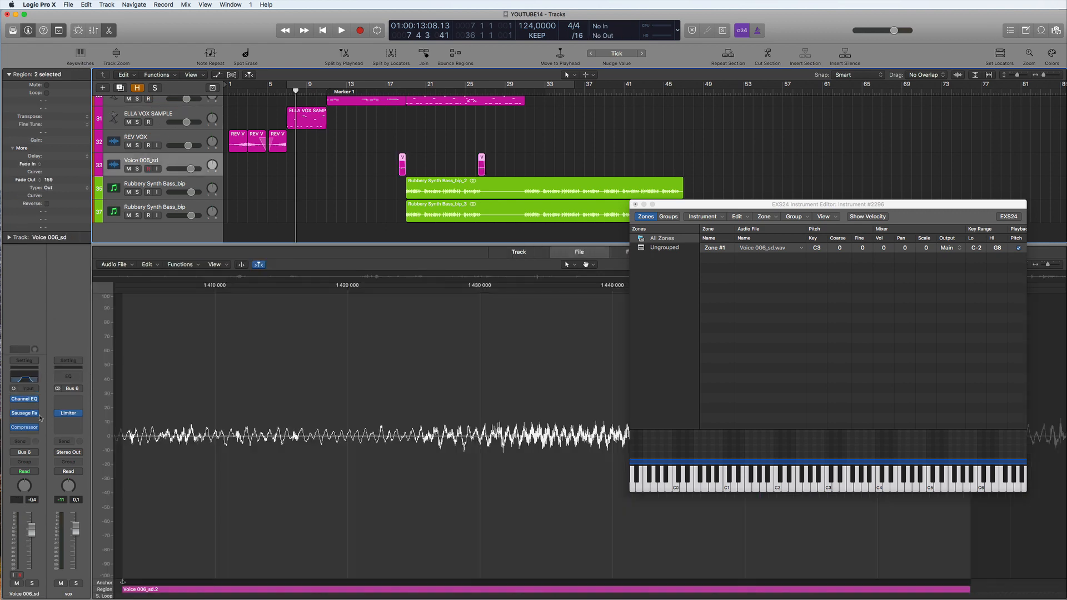
left_click(172, 113)
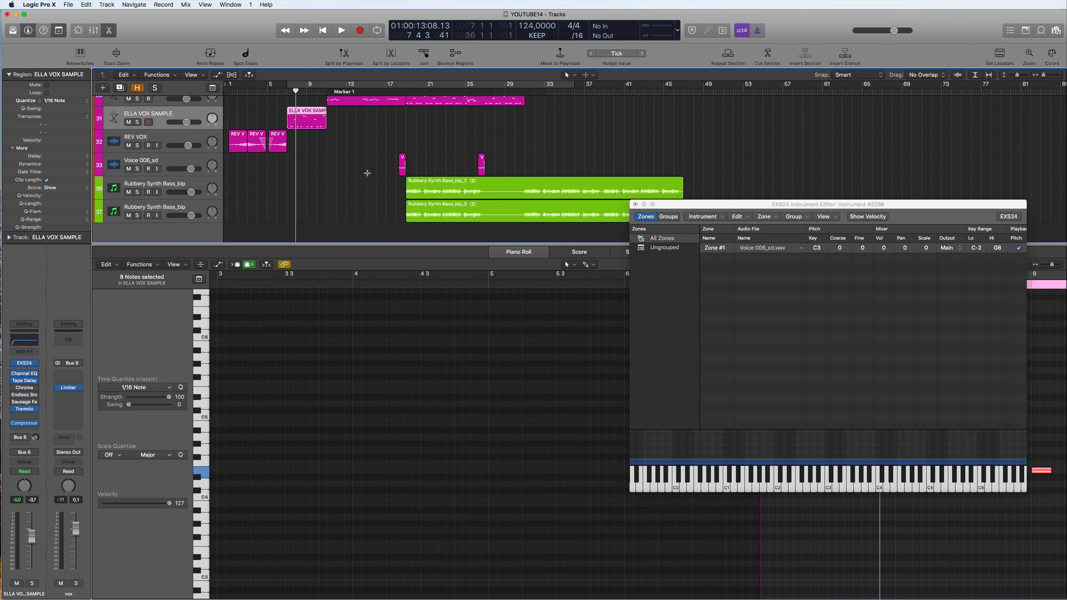
scroll(341, 191, "up", 3)
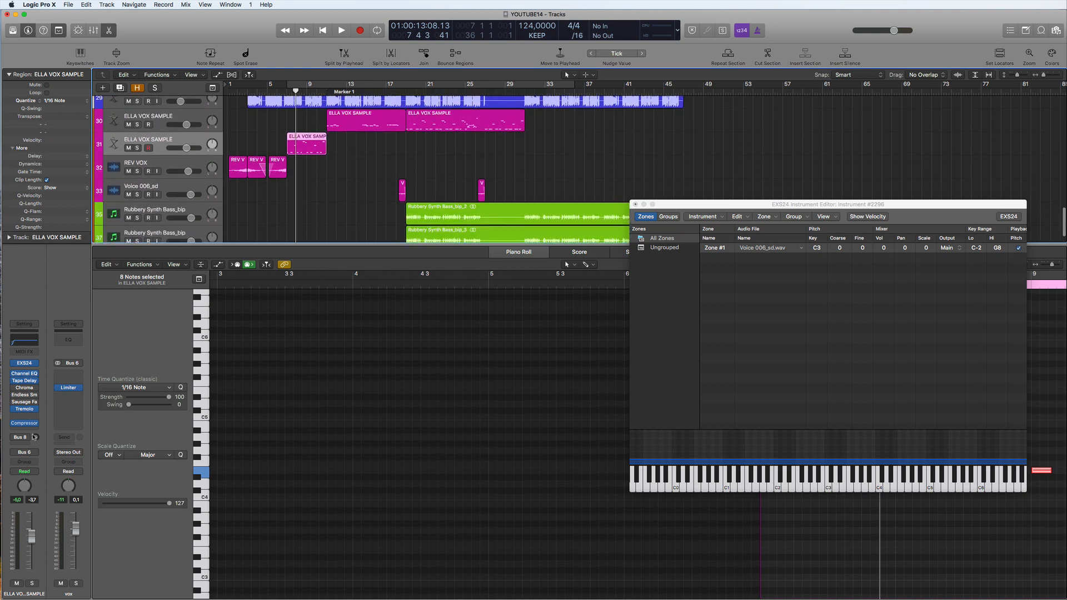
left_click(34, 436)
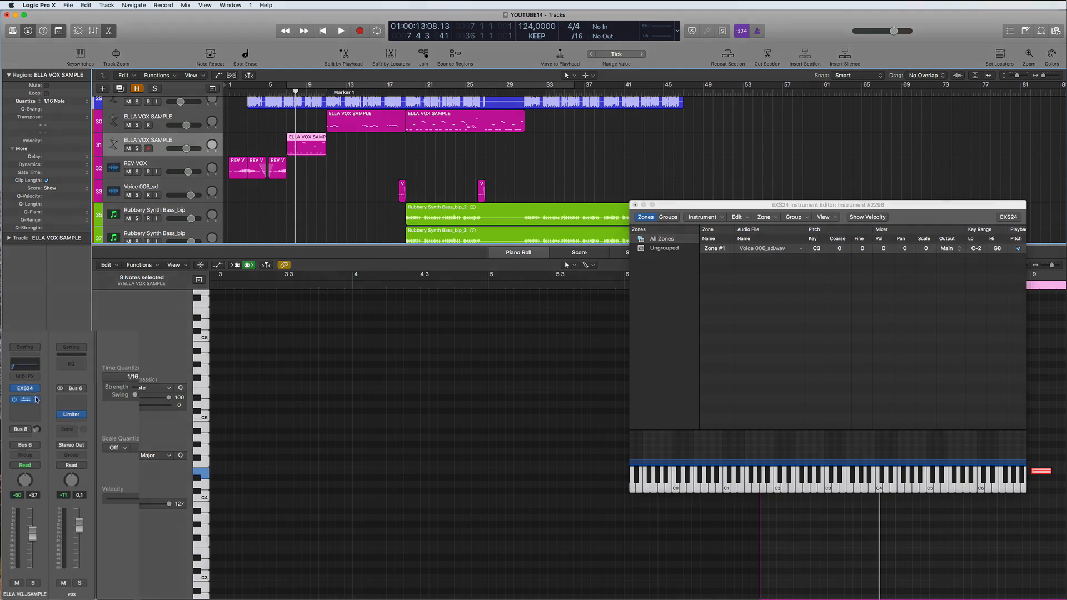
left_click(36, 399)
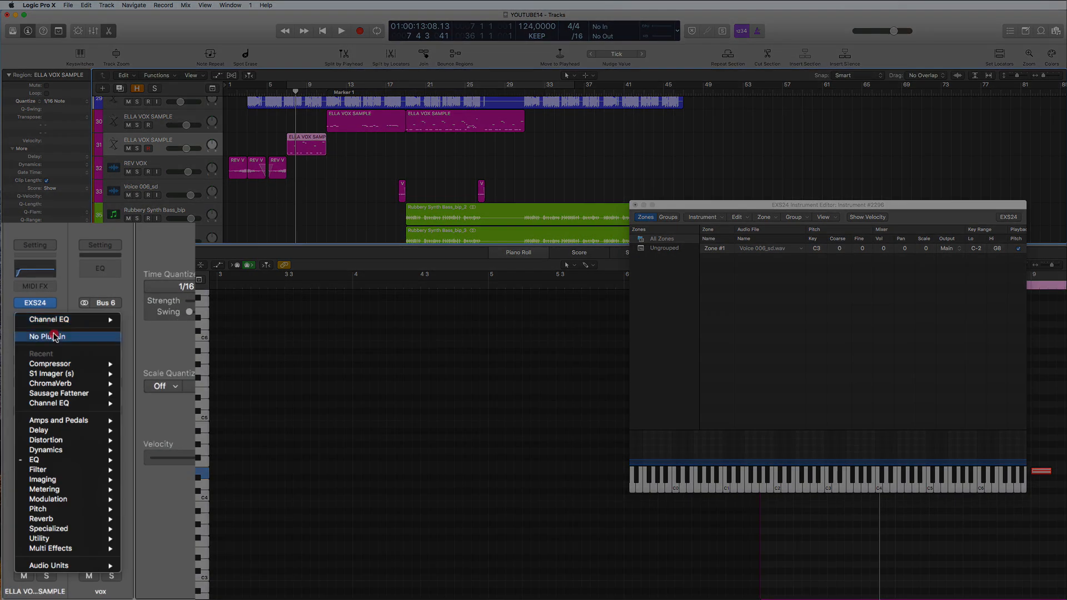
left_click(52, 336)
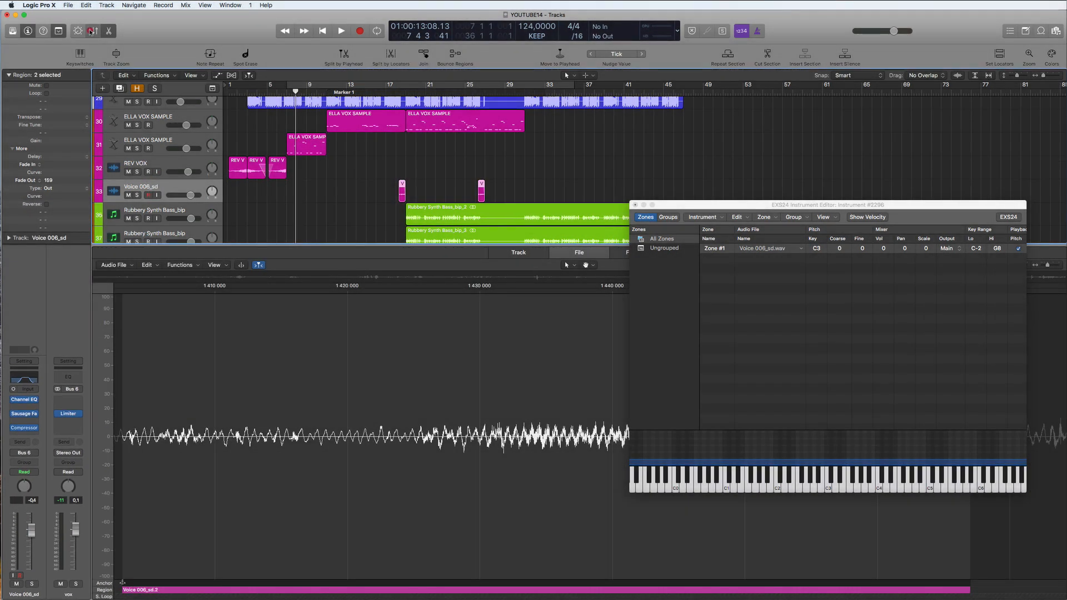
- Save the new sampler instrument as porquoi.exs in the Sampler Instruments folder
left_click(92, 31)
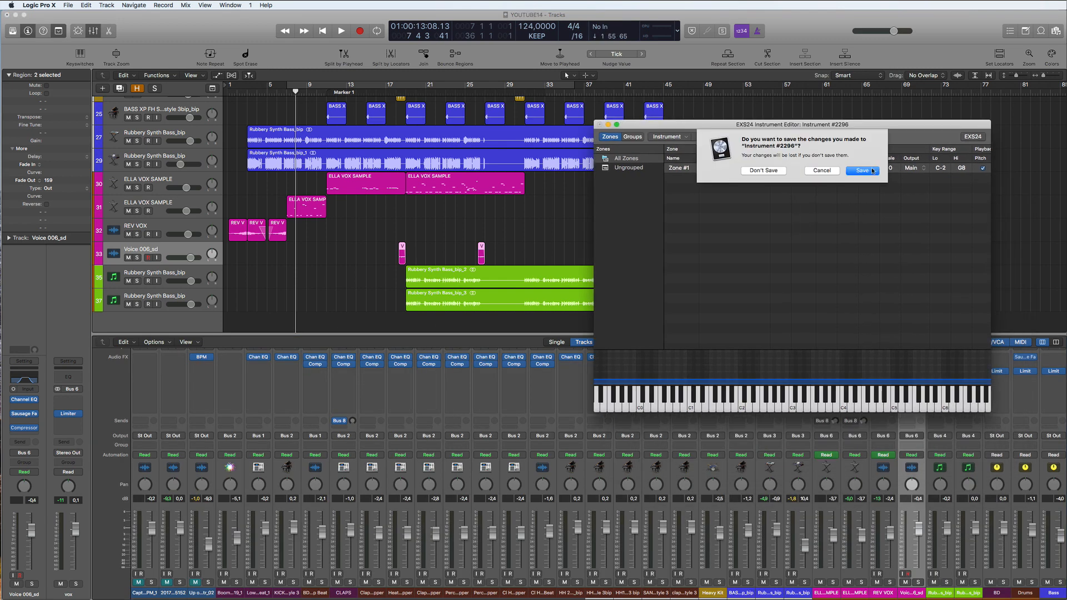
left_click(869, 167)
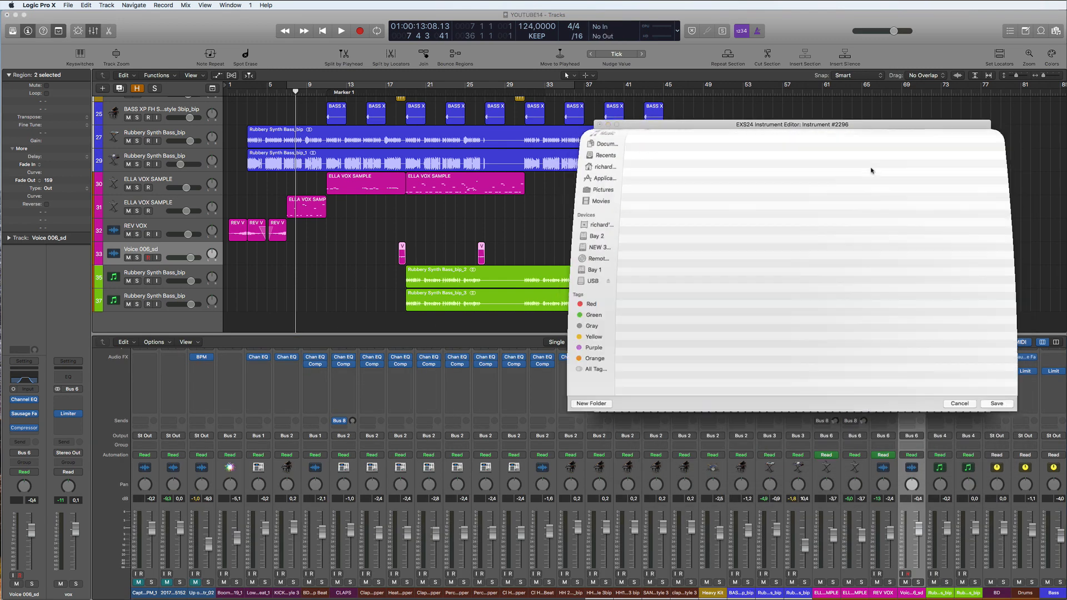
type("default")
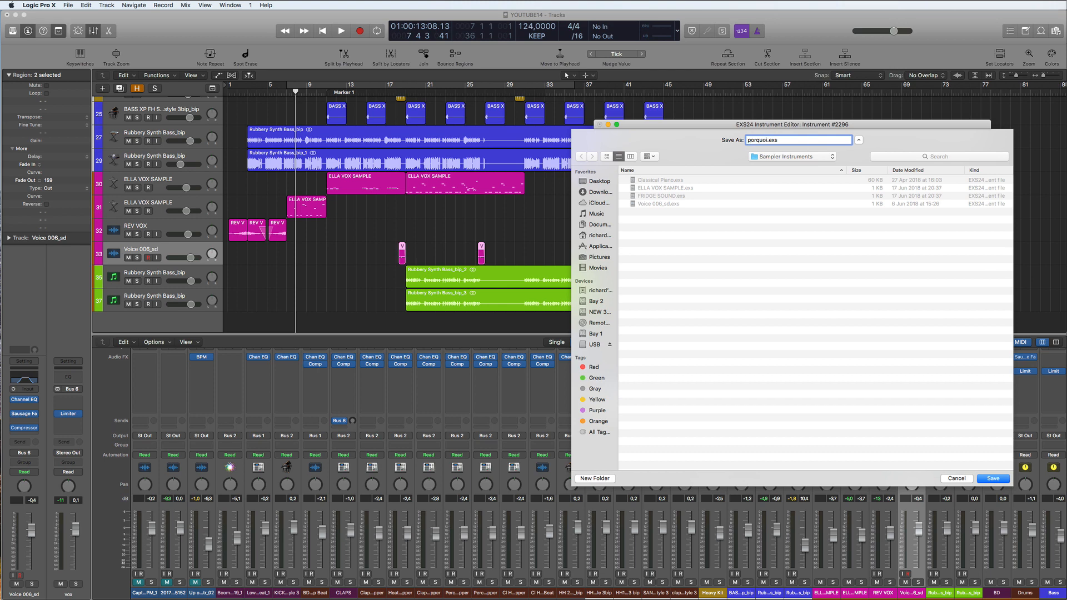
key("Return")
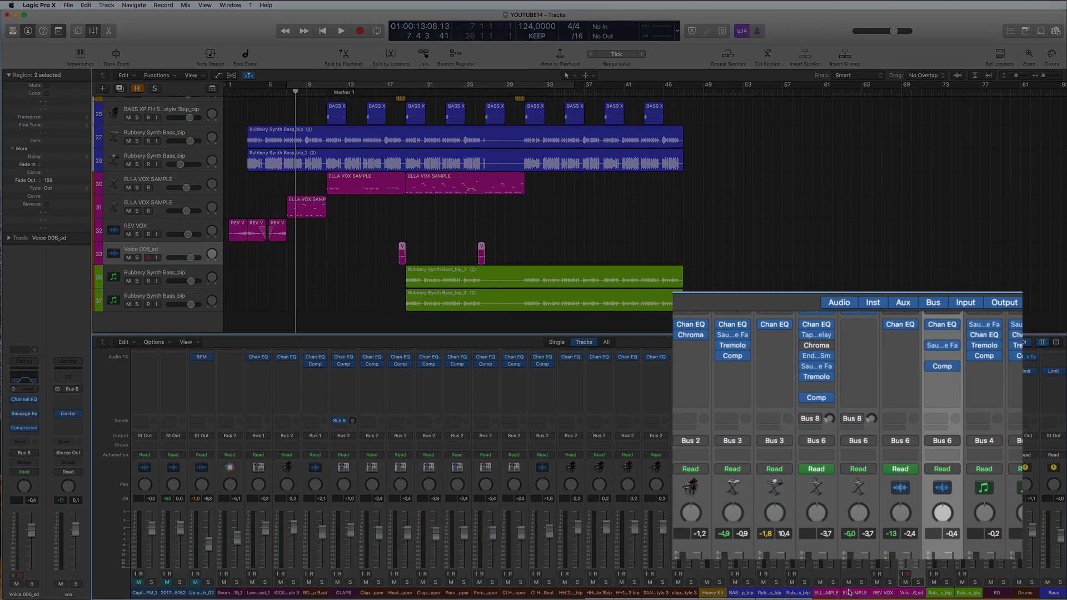
- Copy the Channel EQ, Sausage Fattener and Compressor from the Voice 006_sd channel strip to the duplicate ELLA VOX SAMPLE strip
left_click(850, 593)
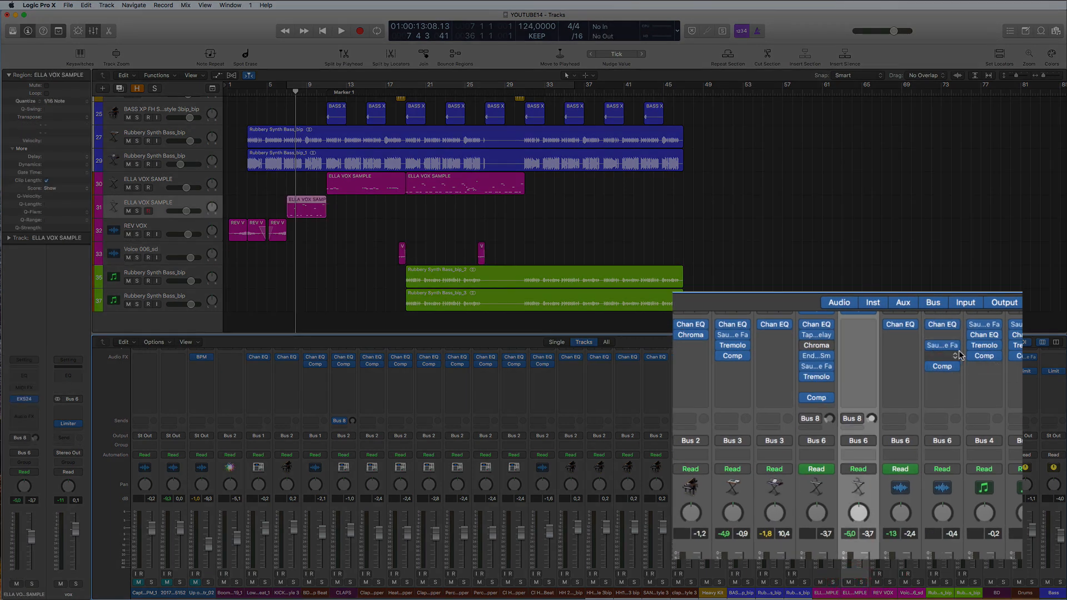
mouse_move(943, 327)
left_click_drag(943, 326, 857, 327)
left_click_drag(941, 346, 858, 347)
left_click_drag(939, 371, 859, 366)
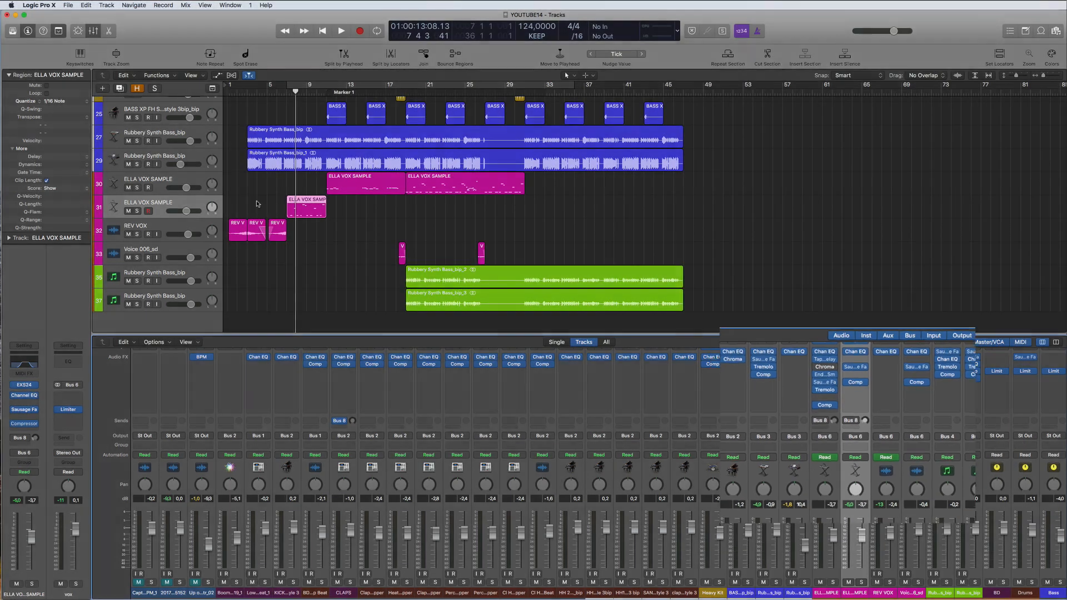
- Turn on cycle mode, start playback from bar 6 and open the bar 7 ELLA VOX SAMPLE region in the Piano Roll
key("c")
key("space")
key("p")
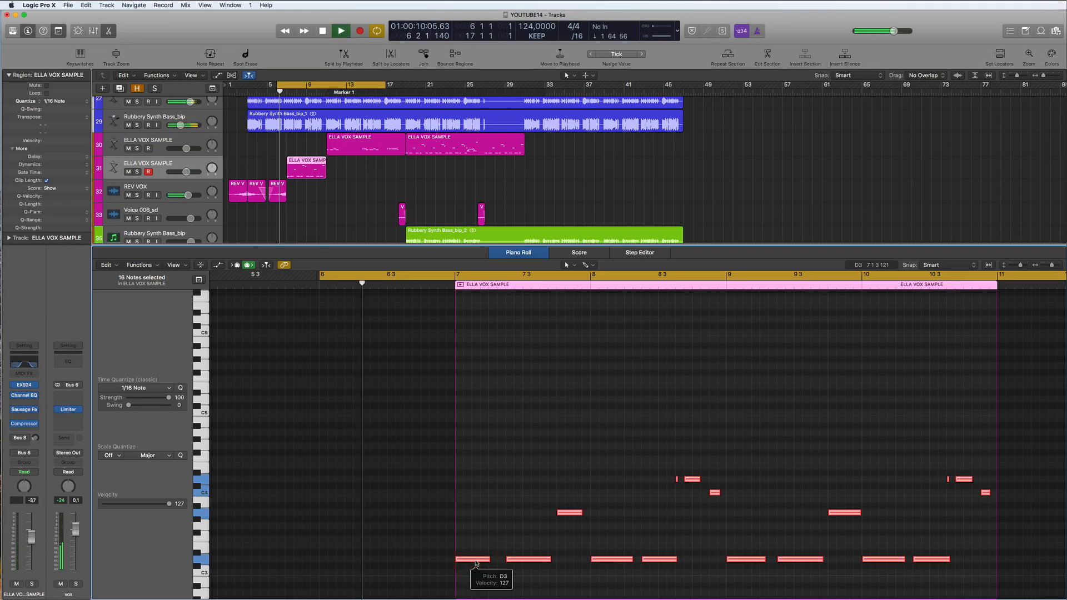
key("space")
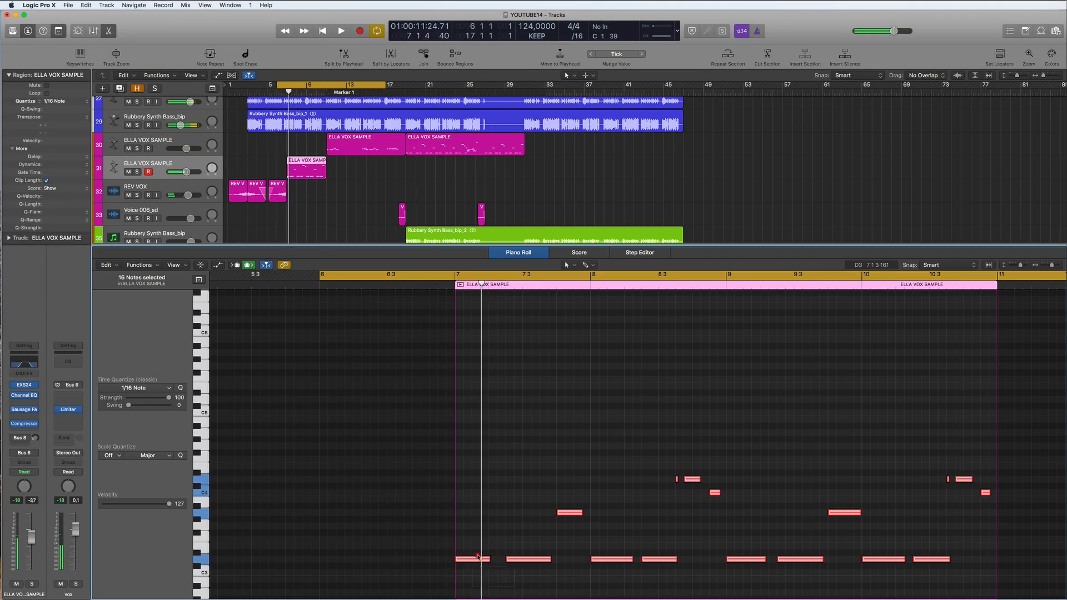
- Transpose all the region's notes up three semitones, so the first note is F3, and listen to the result
left_click_drag(478, 560, 476, 543)
key("space")
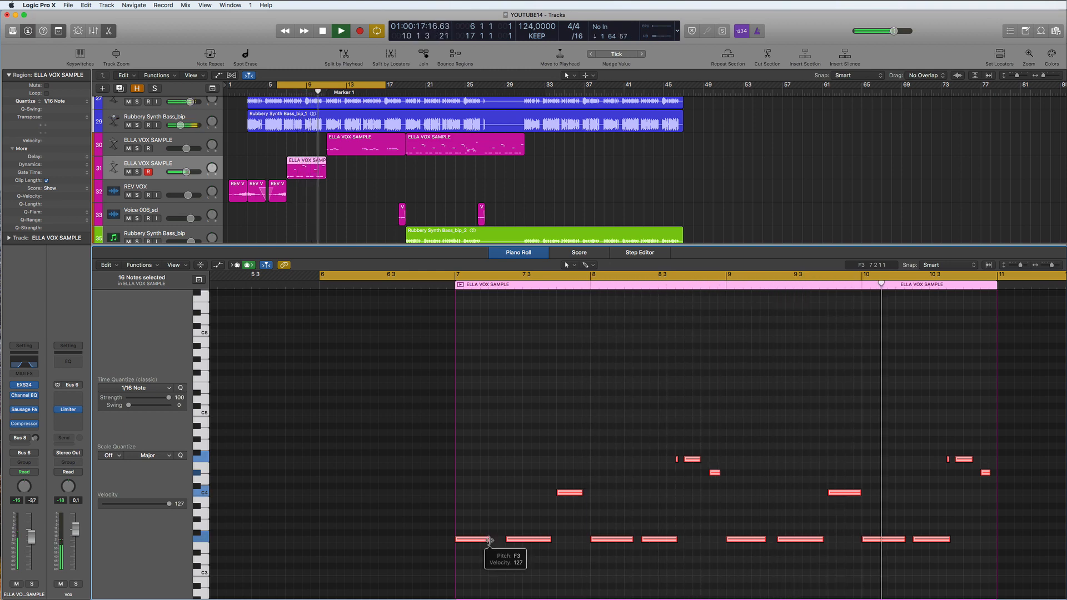
key("space")
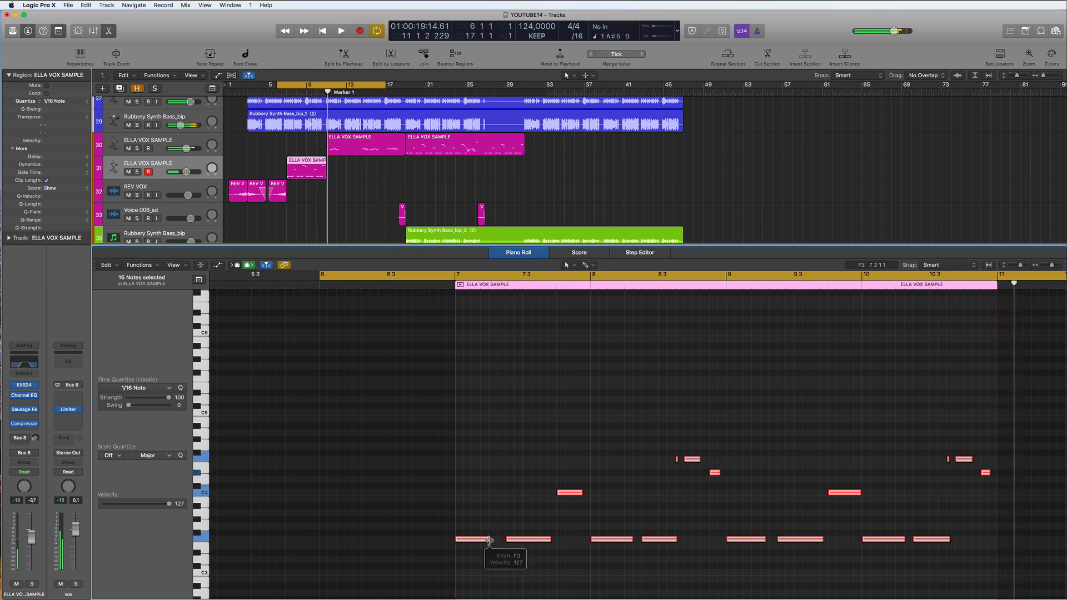
- Lengthen all the notes together by a small amount, making the first note 0 1 1 0 long, and play the region back
left_click_drag(488, 540, 498, 540)
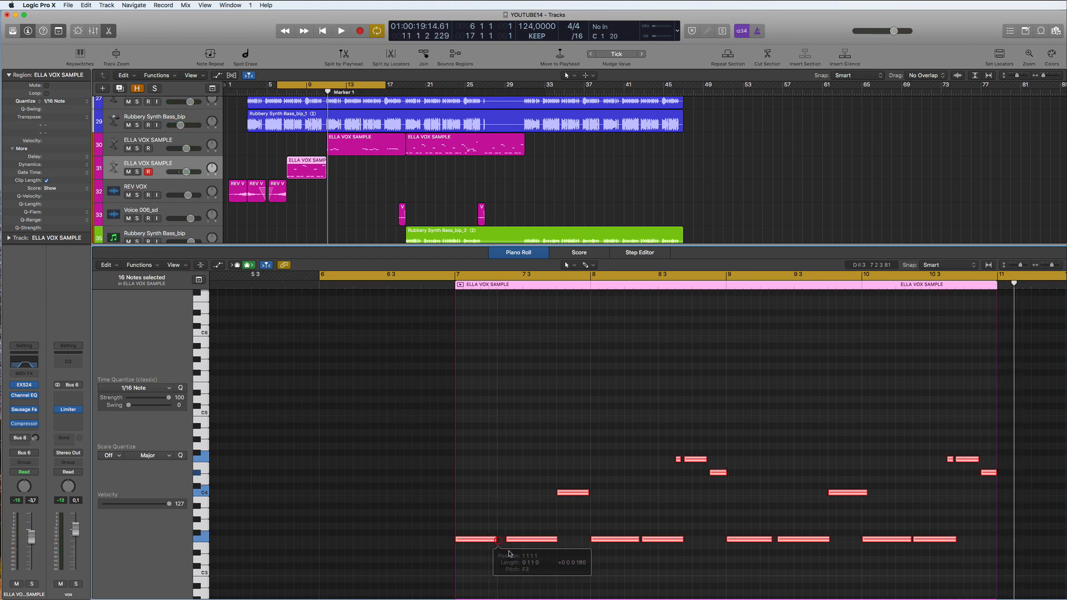
left_click(505, 552)
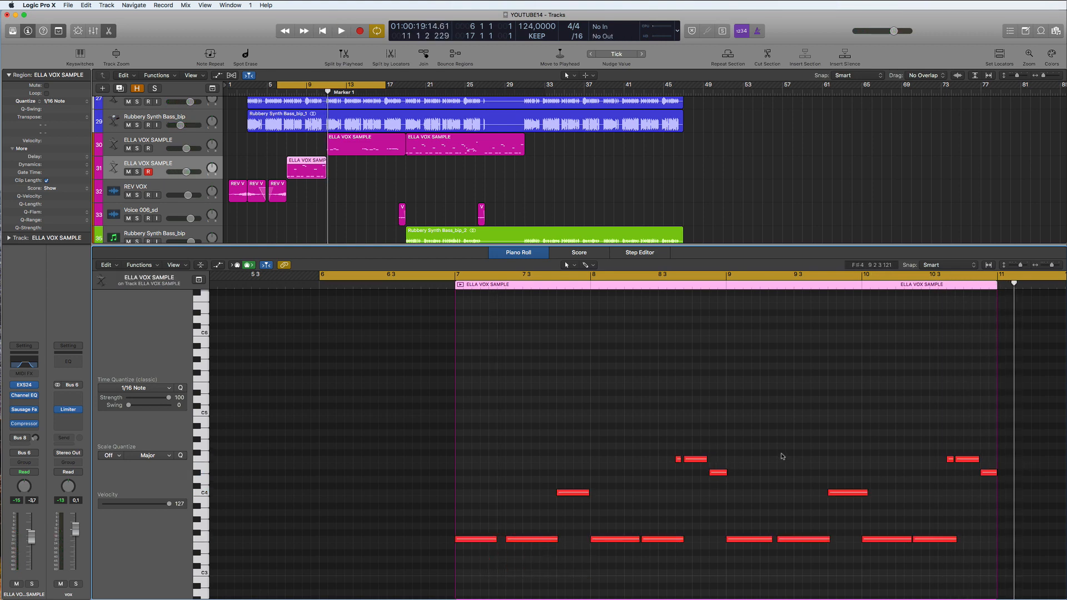
key("space")
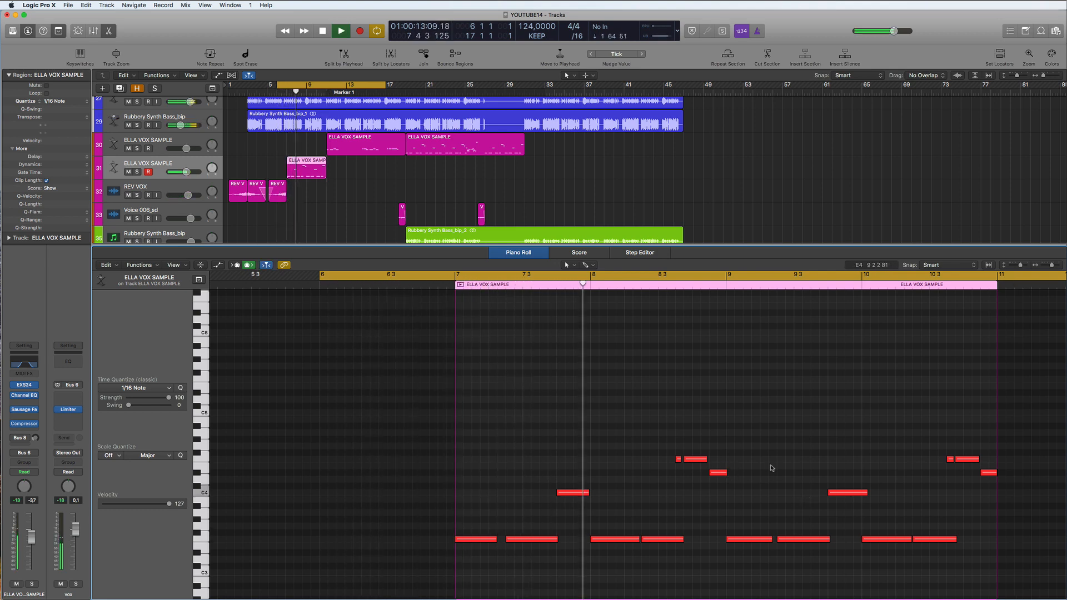
scroll(764, 456, "down", 5)
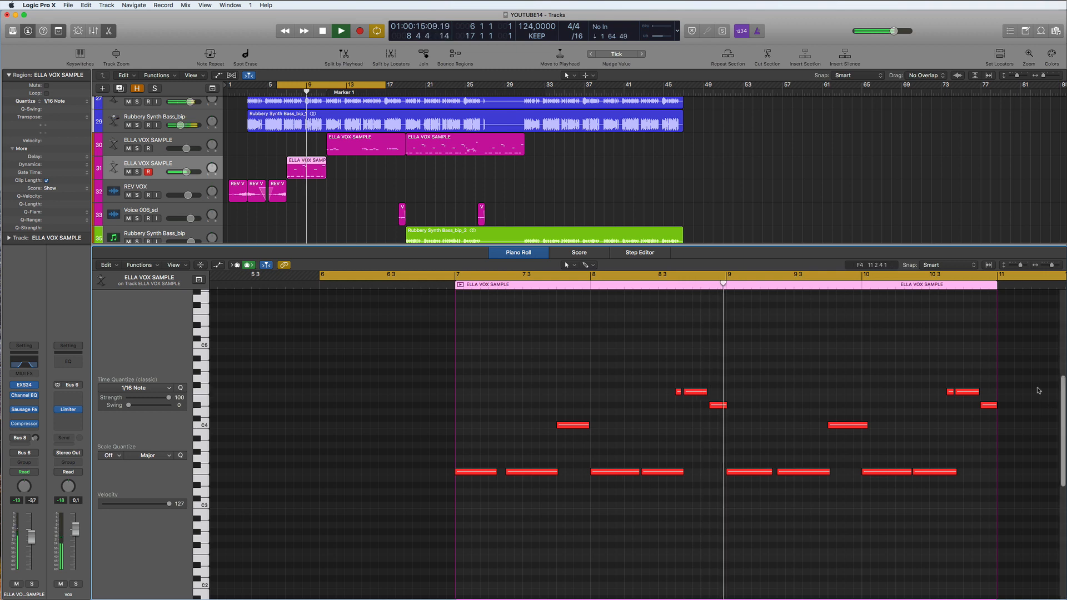
key("space")
- Delete the six short high notes at the ends of bars 8 and 10 and replay the phrase
left_click_drag(1015, 381, 662, 412)
key("Delete")
scroll(630, 411, "down", 8)
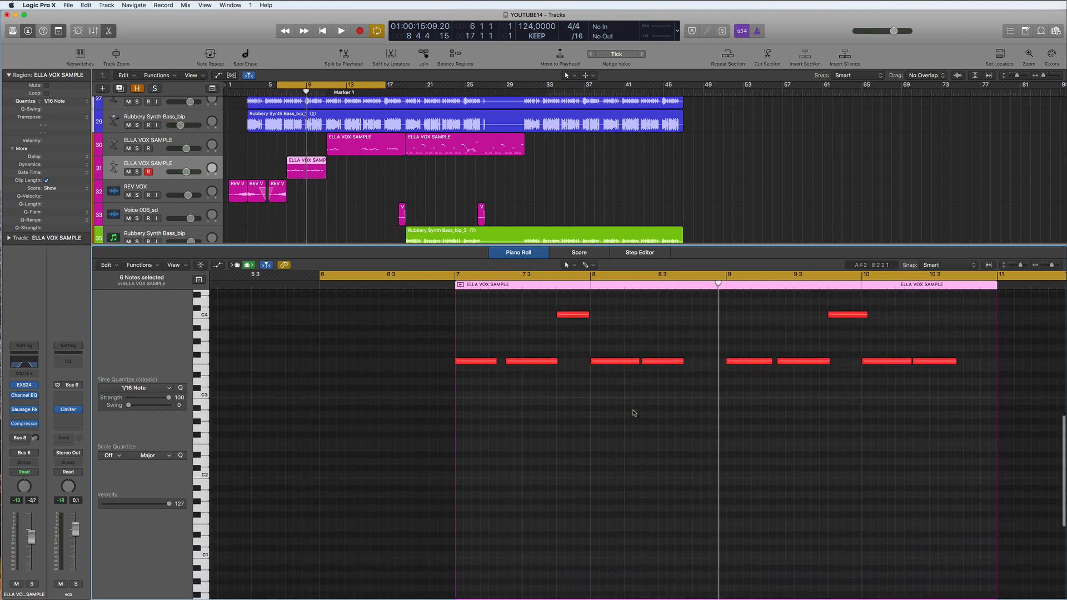
key("space")
scroll(566, 452, "up", 1)
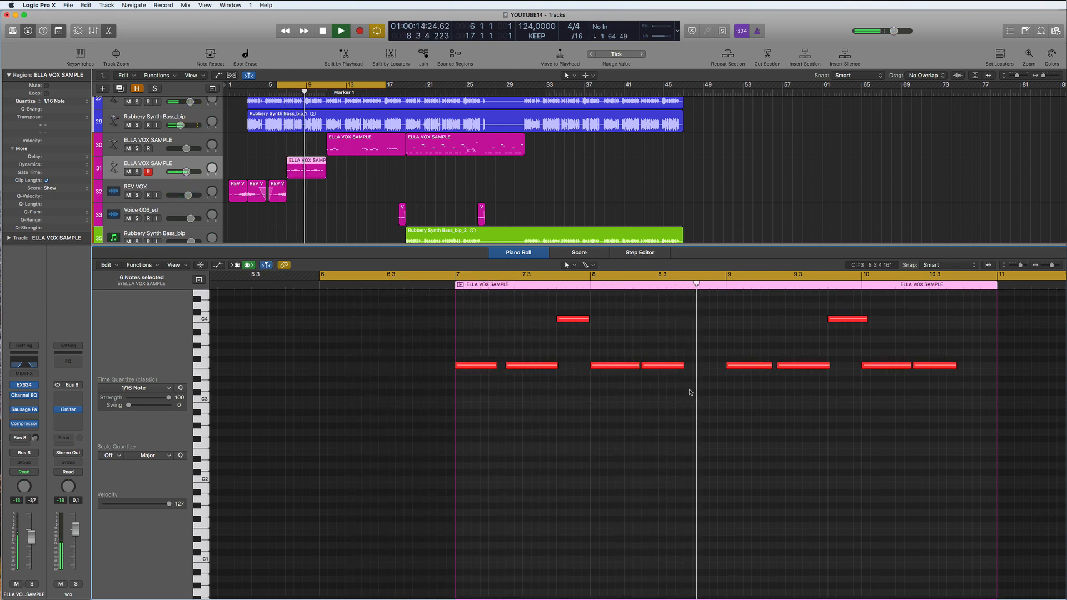
- Extend the last low note before bar 9 and the region's final low note to nearly fill their bars
key("space")
left_click_drag(683, 365, 720, 368)
key("space")
left_click_drag(954, 366, 992, 367)
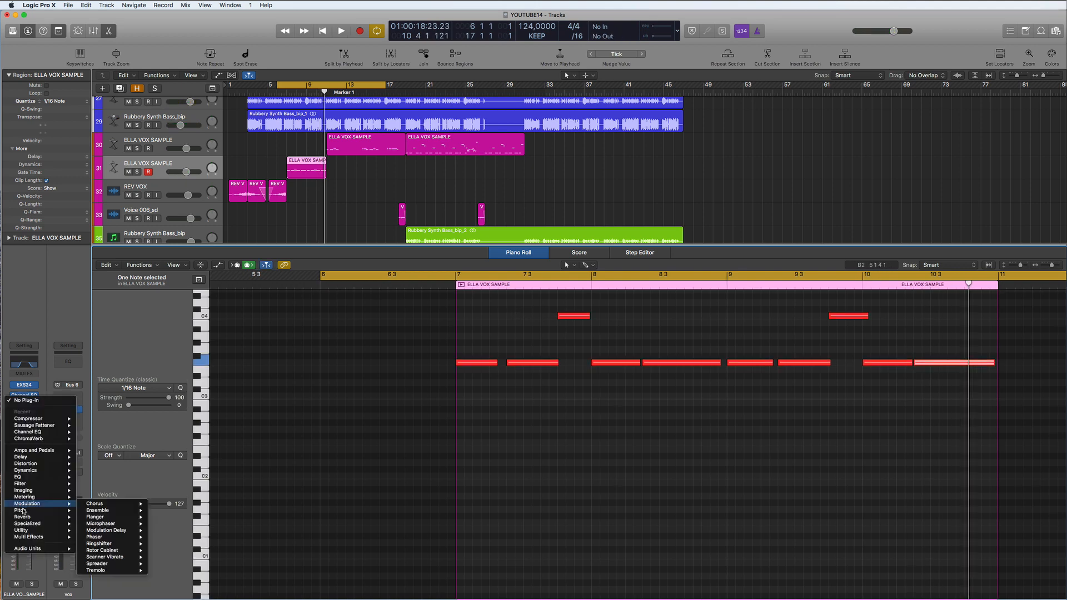
- Insert a mono-to-stereo Stereo Delay between the Channel EQ and Sausage Fattener on the duplicate ELLA VOX SAMPLE track
mouse_move(25, 457)
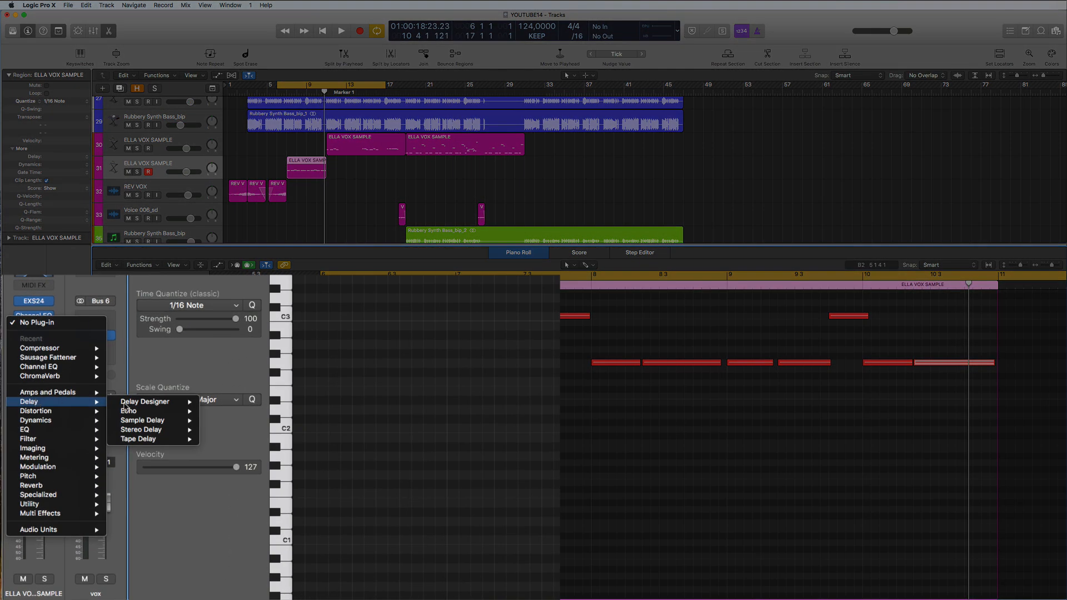
mouse_move(169, 430)
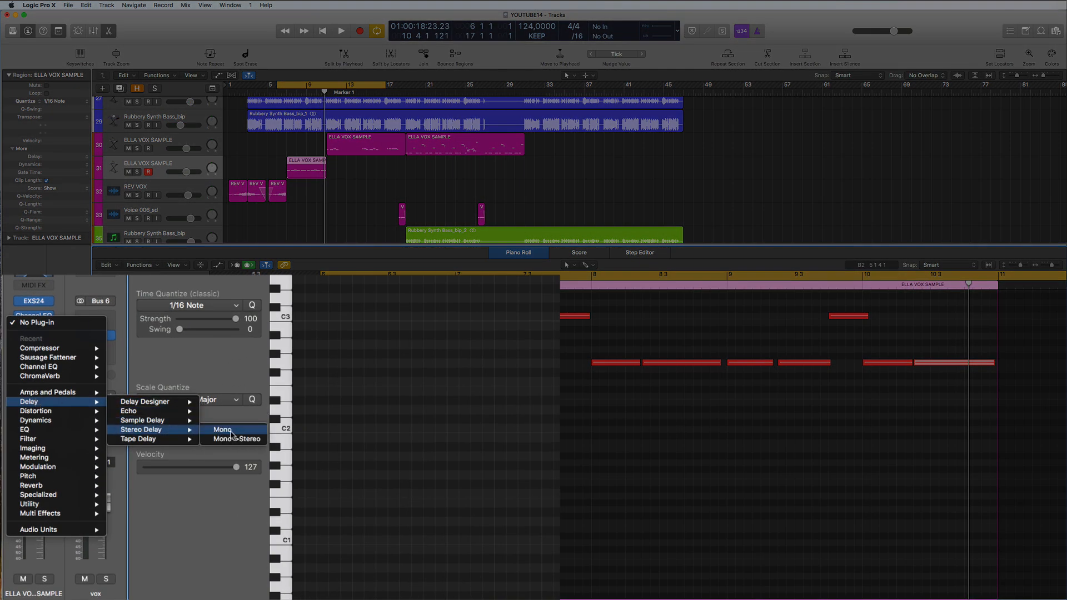
left_click(232, 439)
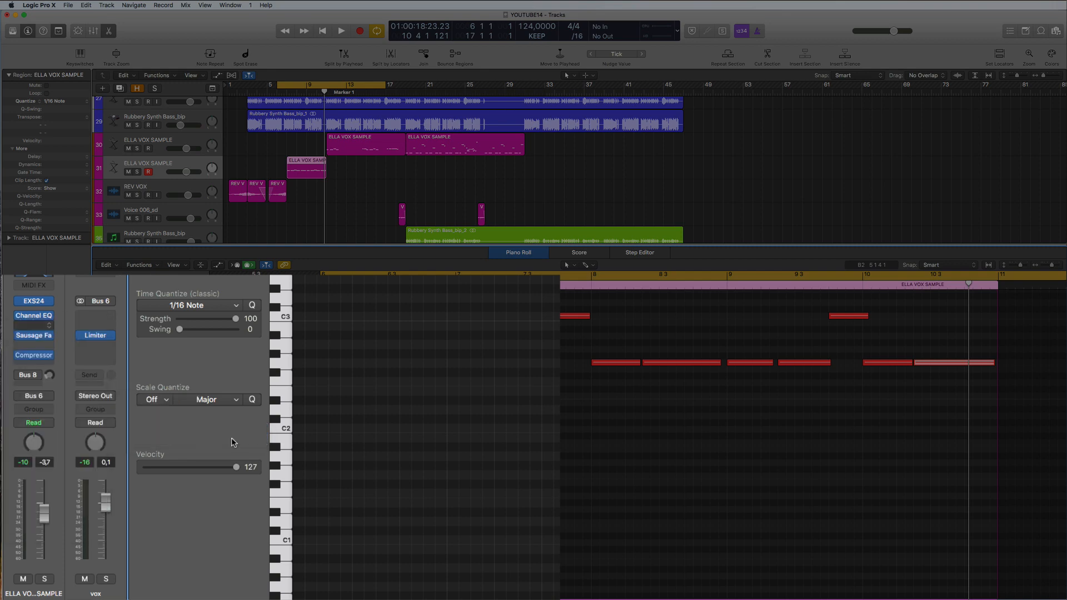
- Audition the Stereo Delay presets Dual 1\16 Slap, Dual Resonating and Dual 1\16 Note Dotted during playback and settle on Dual 1\8 Note
key("space")
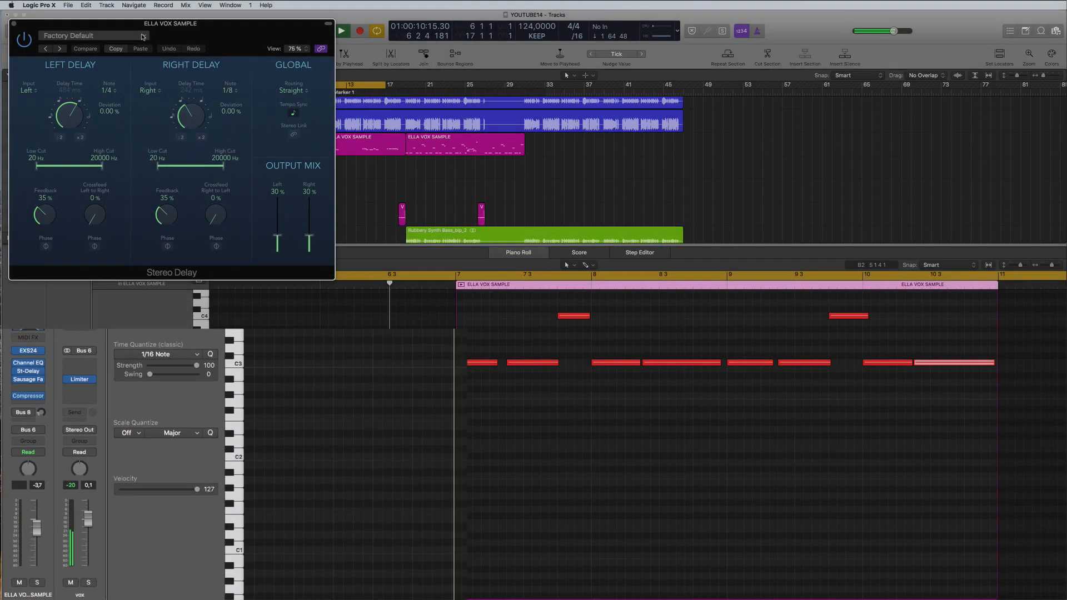
left_click(94, 35)
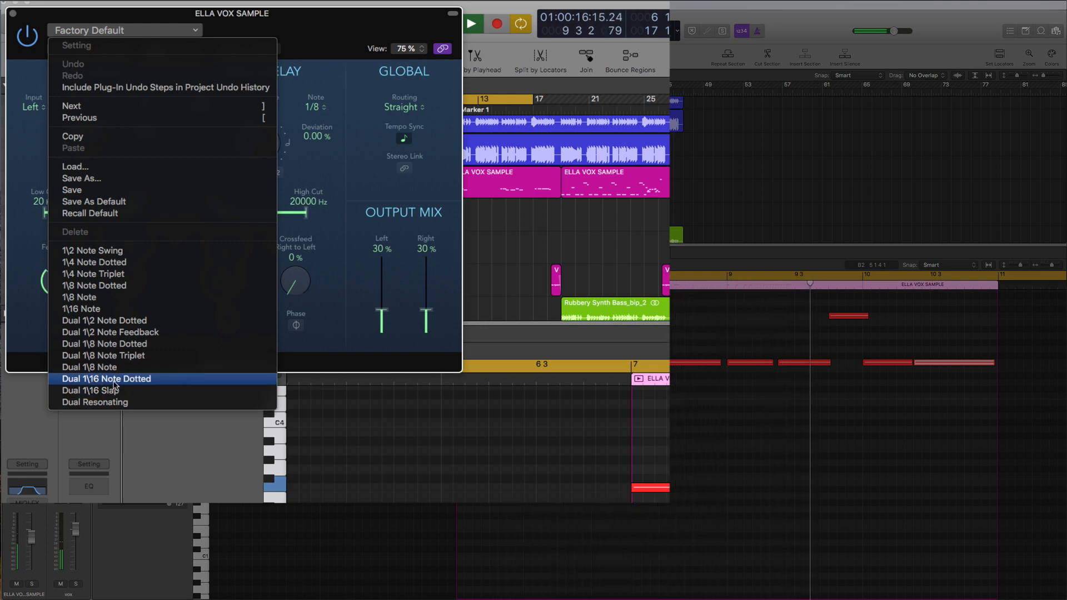
left_click(111, 391)
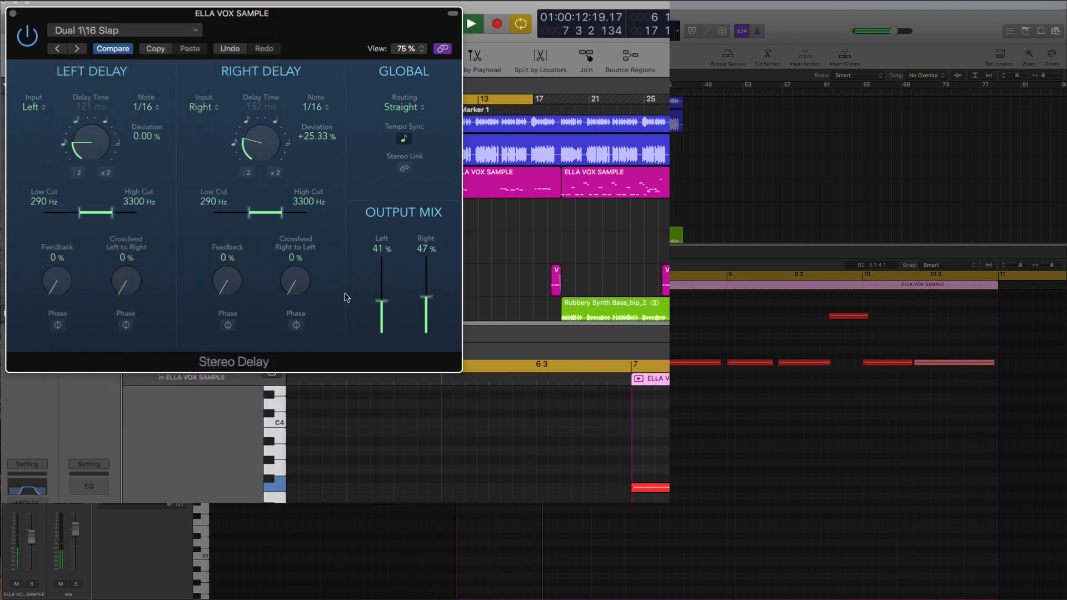
left_click(79, 49)
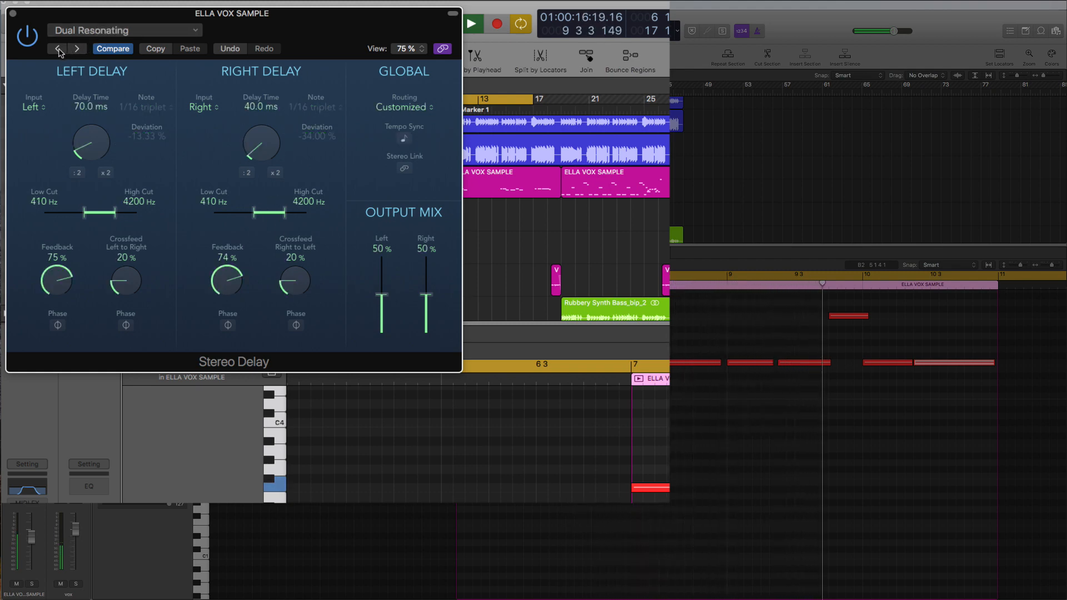
left_click(59, 49)
left_click(58, 48)
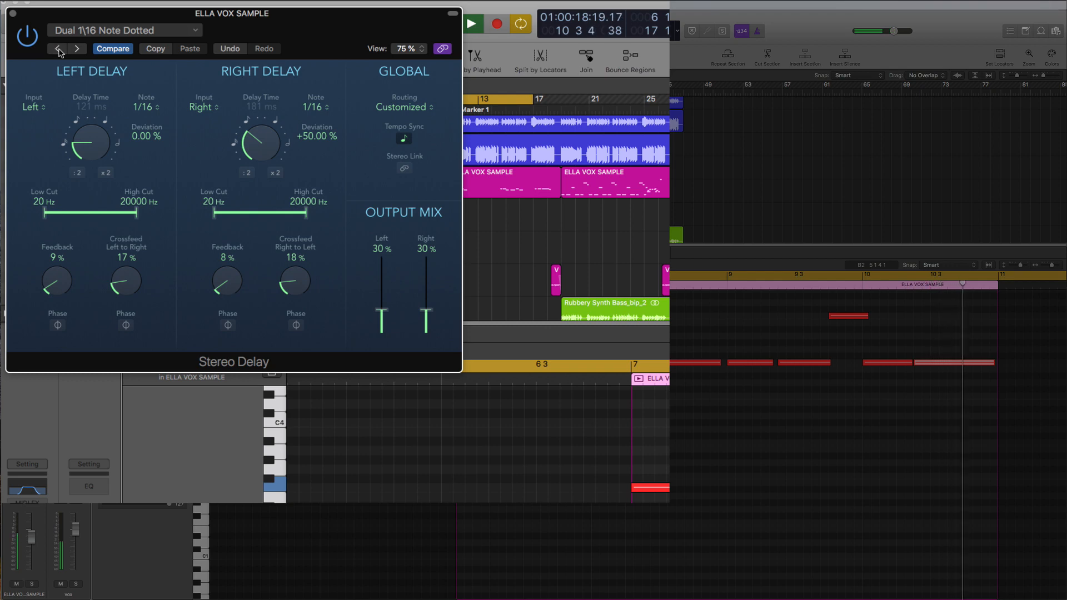
left_click(58, 48)
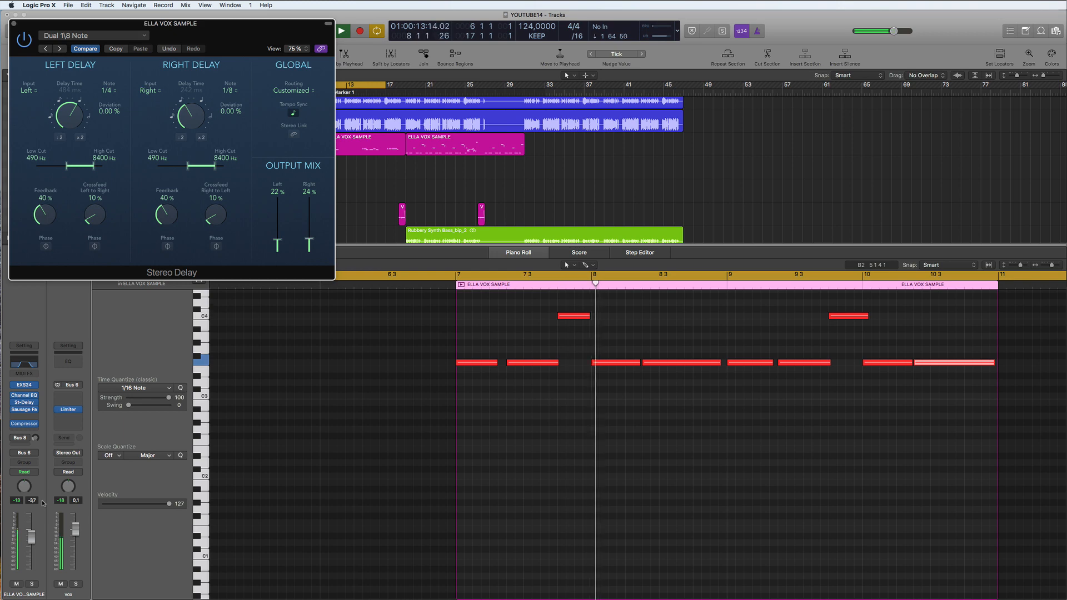
key("space")
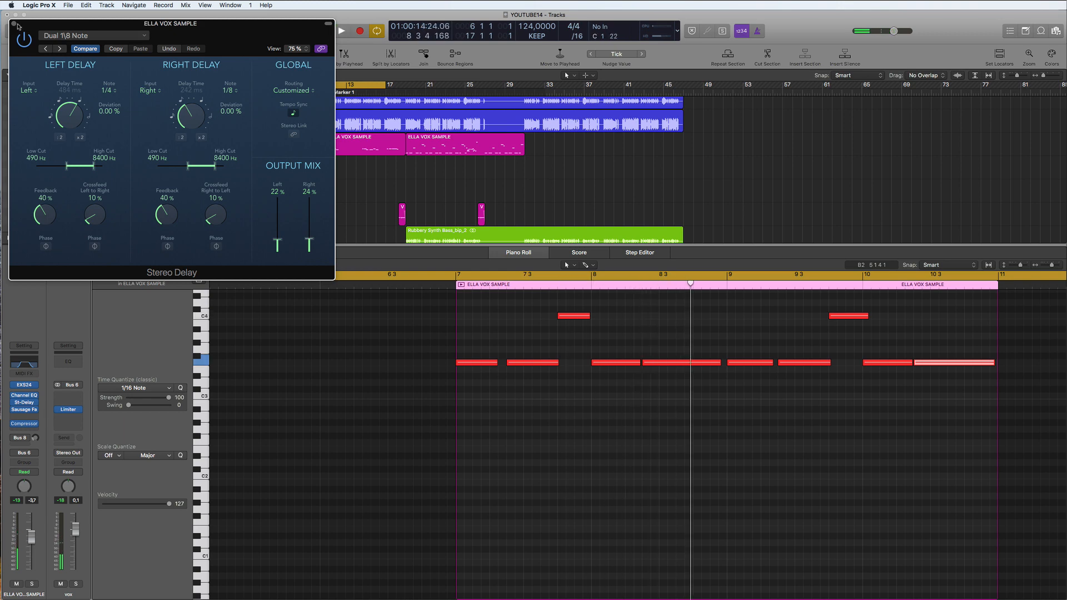
left_click(15, 24)
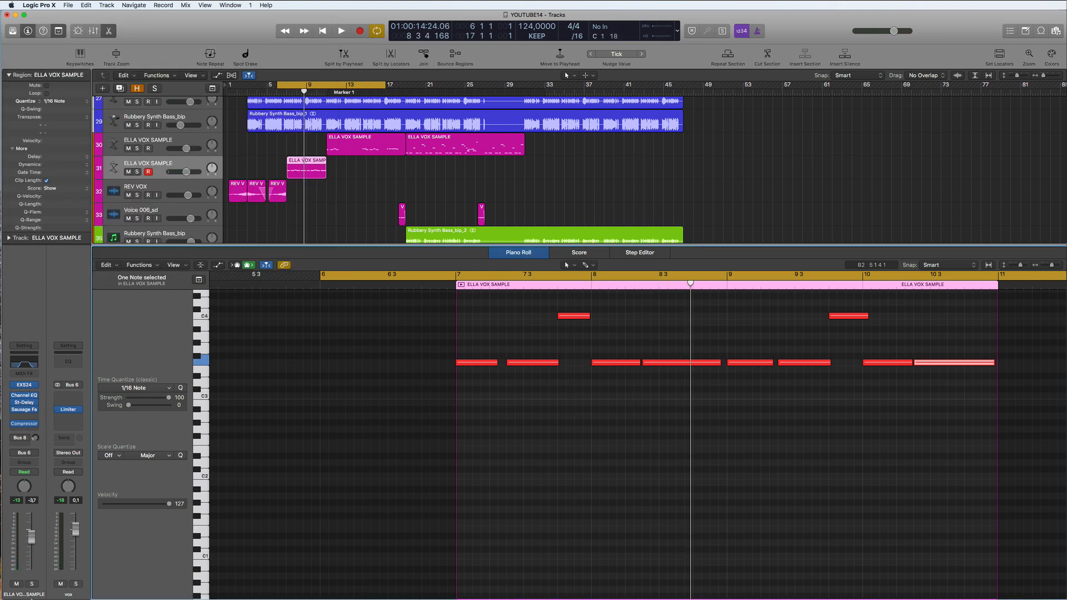
- Remove the Channel EQ, Sausage Fattener and Compressor from the duplicate ELLA VOX SAMPLE channel strip, keeping only the Stereo Delay
key("x")
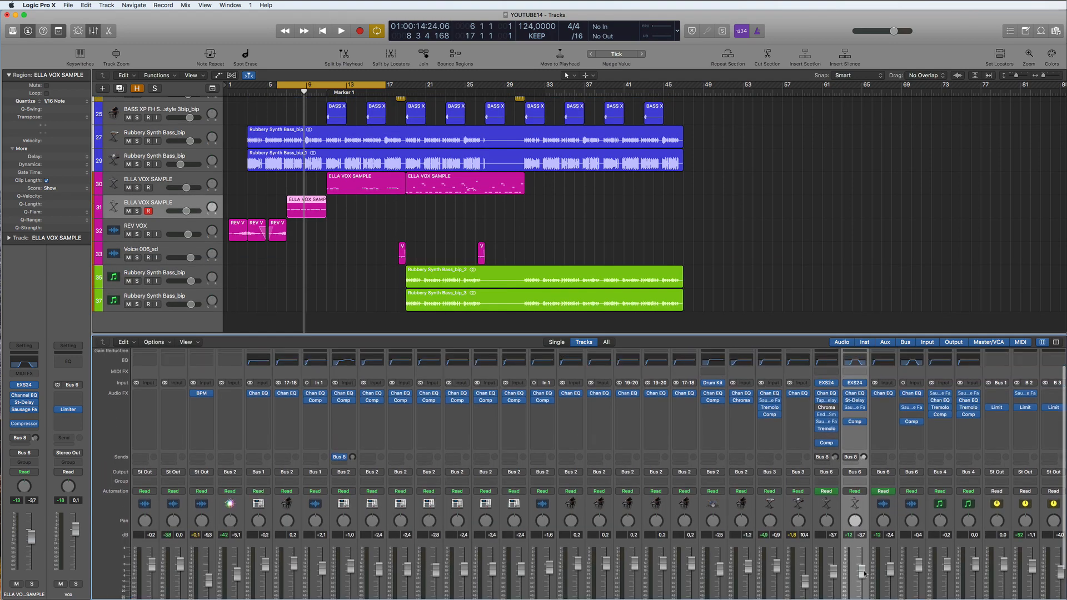
scroll(863, 574, "down", 2)
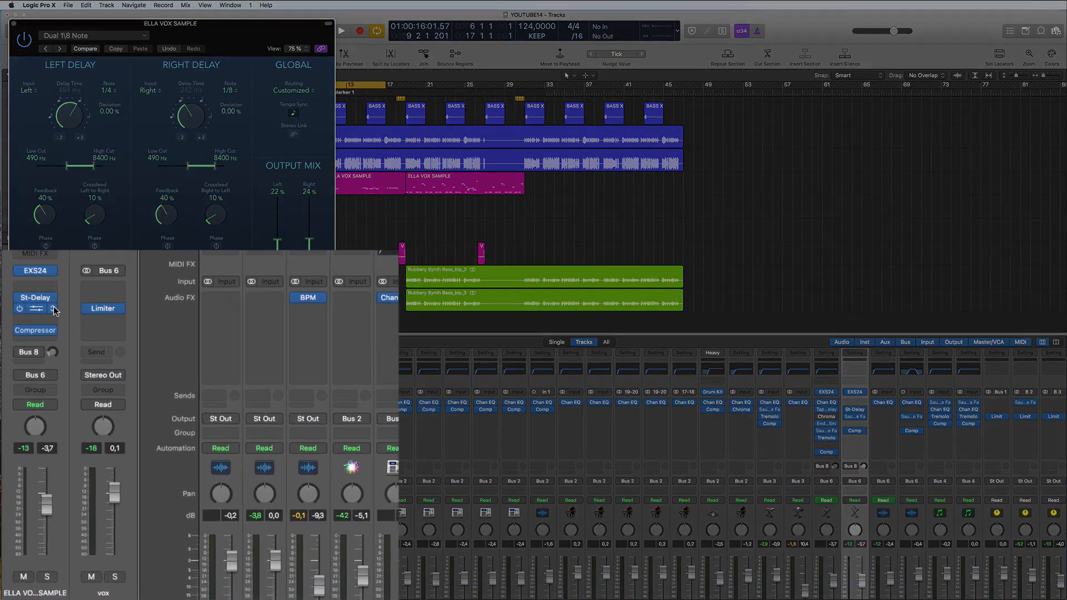
left_click(37, 410)
left_click(59, 312)
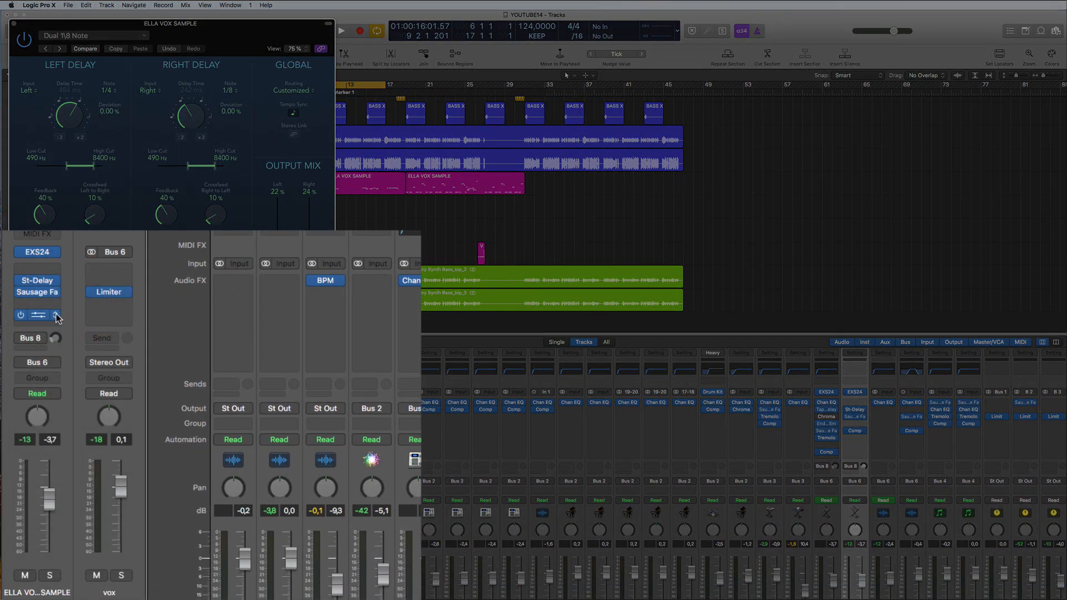
left_click(56, 316)
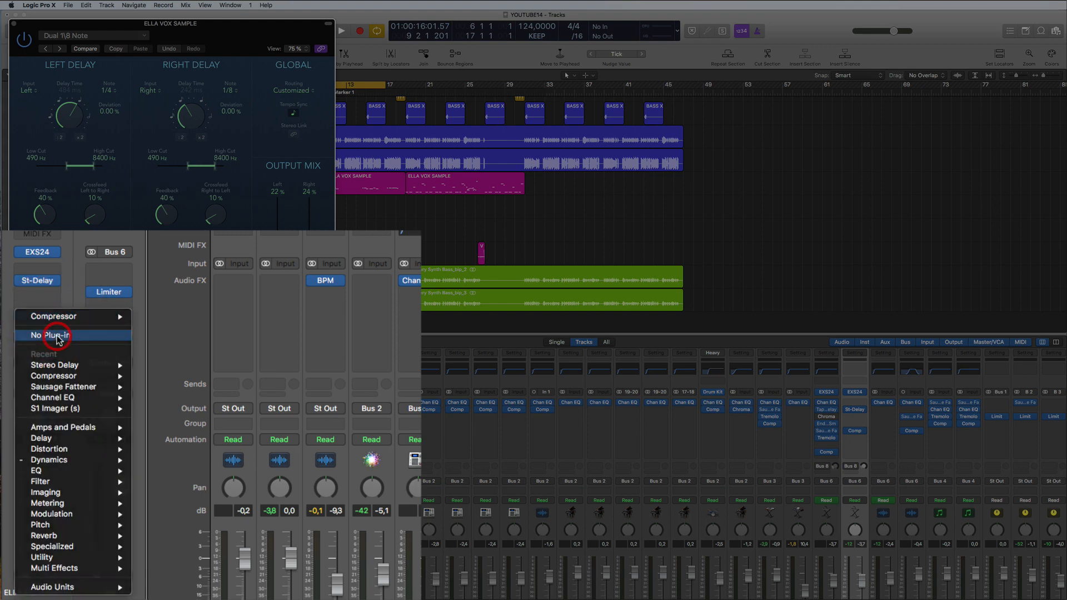
left_click(58, 336)
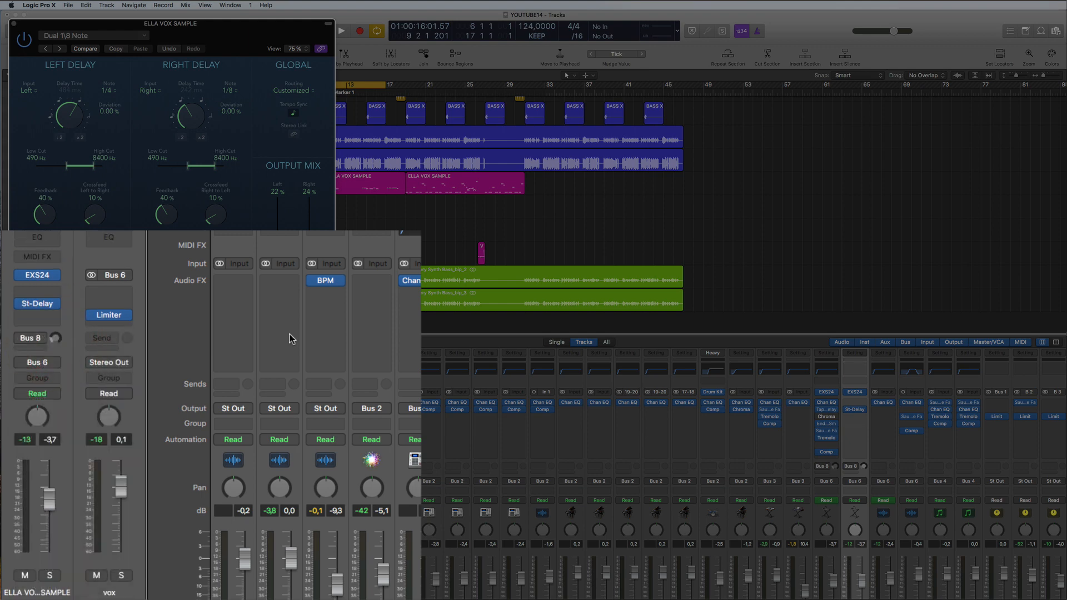
scroll(871, 464, "down", 5)
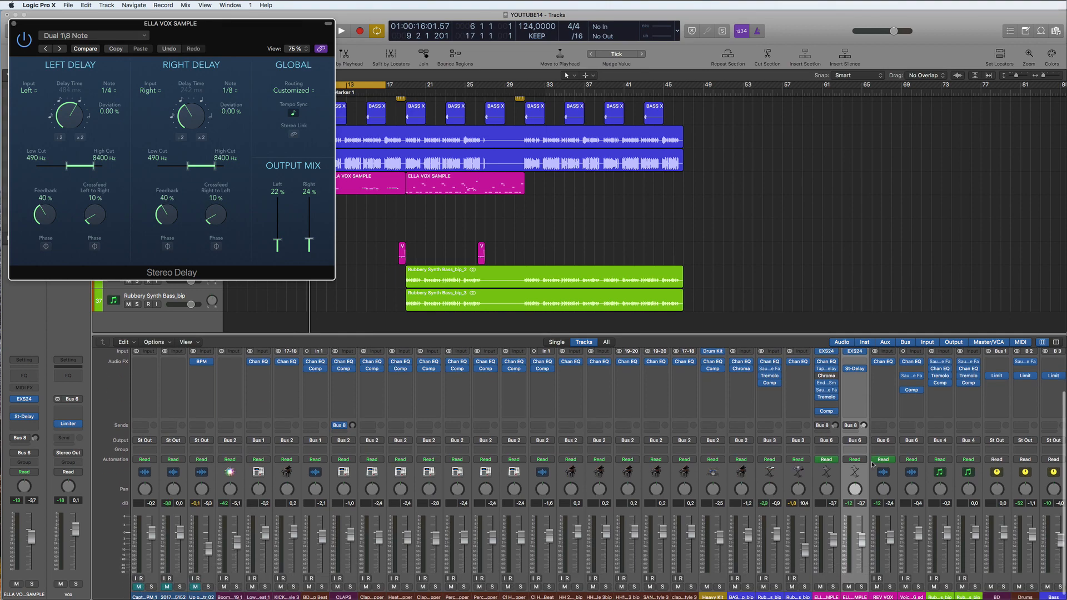
scroll(872, 465, "up", 3)
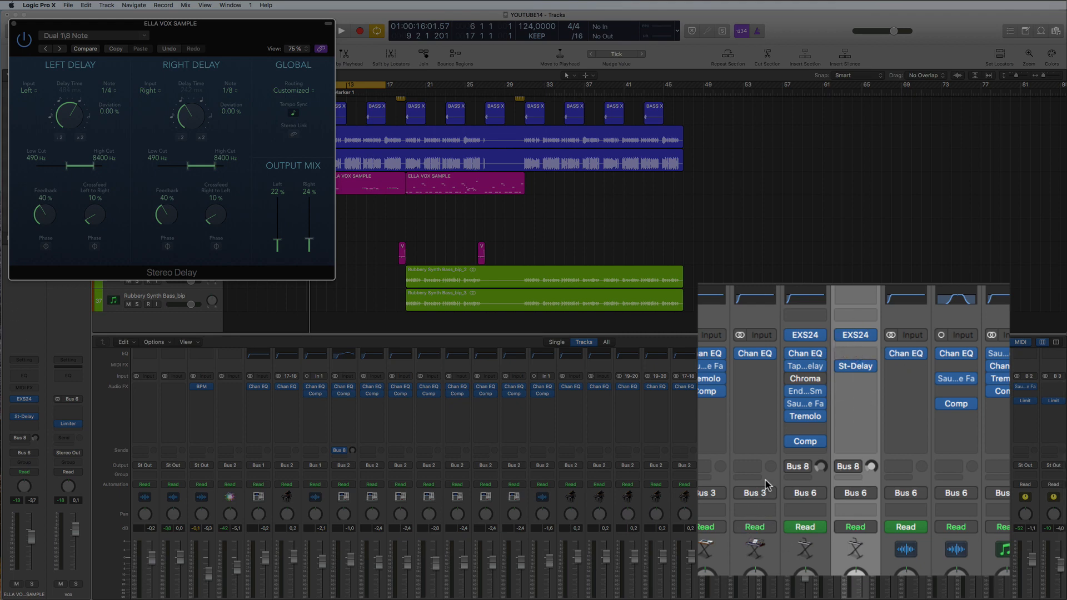
- Play back the duplicate ELLA VOX SAMPLE part with only the Stereo Delay on its channel strip
scroll(765, 485, "up", 1)
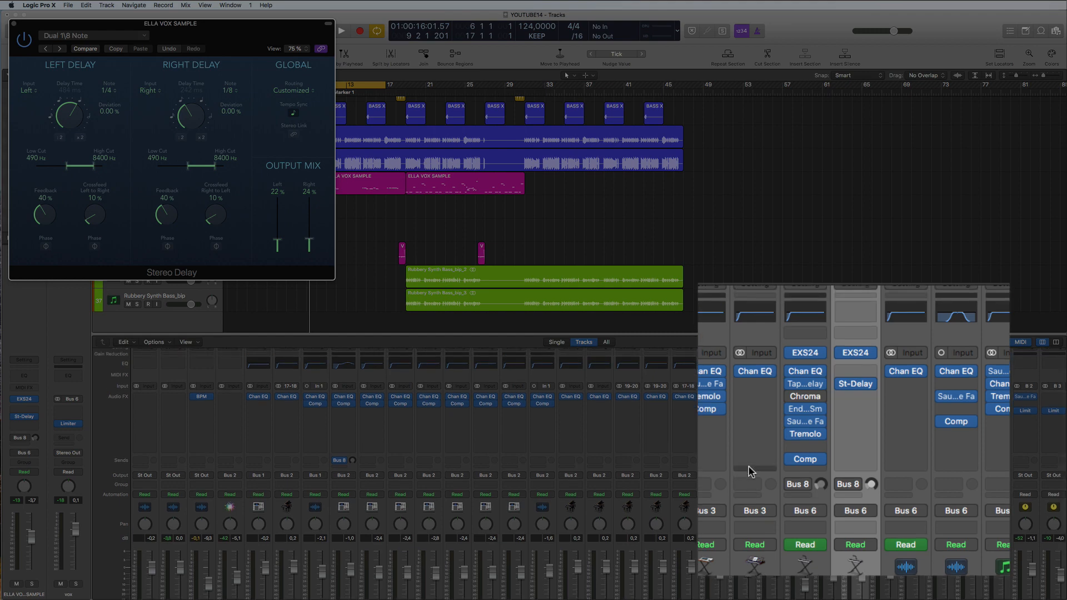
key("space")
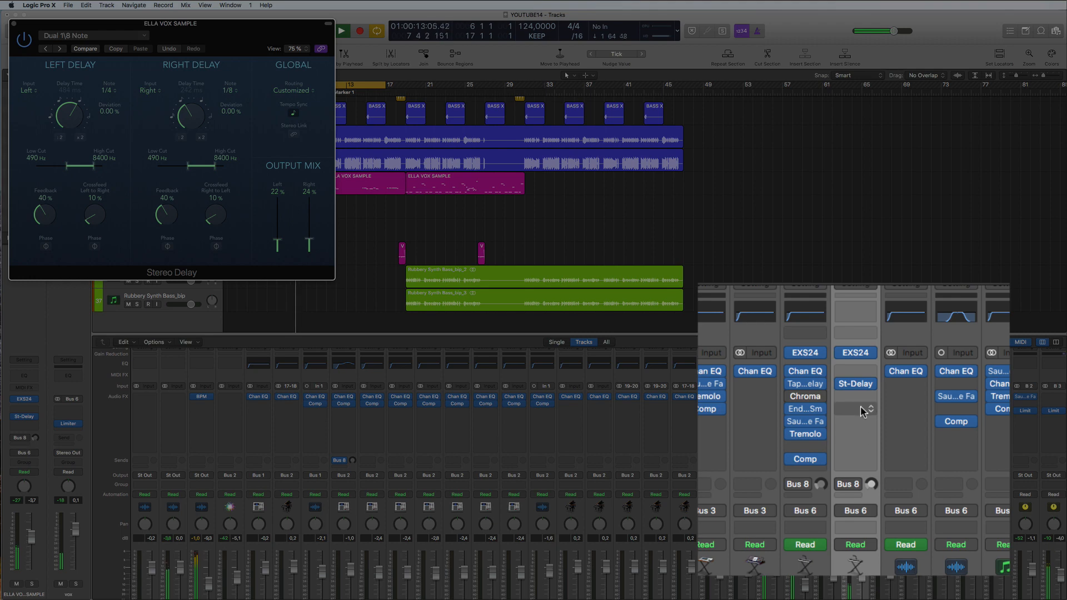
left_click_drag(861, 575, 861, 572)
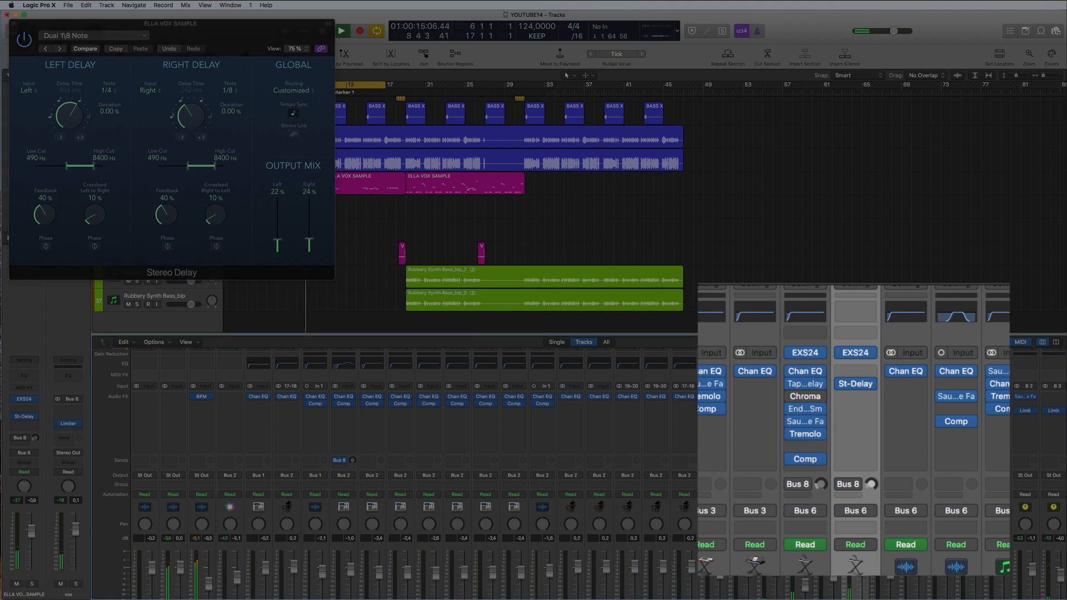
key("space")
- Insert a Channel EQ before the Stereo Delay and set its low cut to 174 Hz and its high cut to 3250 Hz with Q 0.83
left_click(836, 544)
left_click(845, 315)
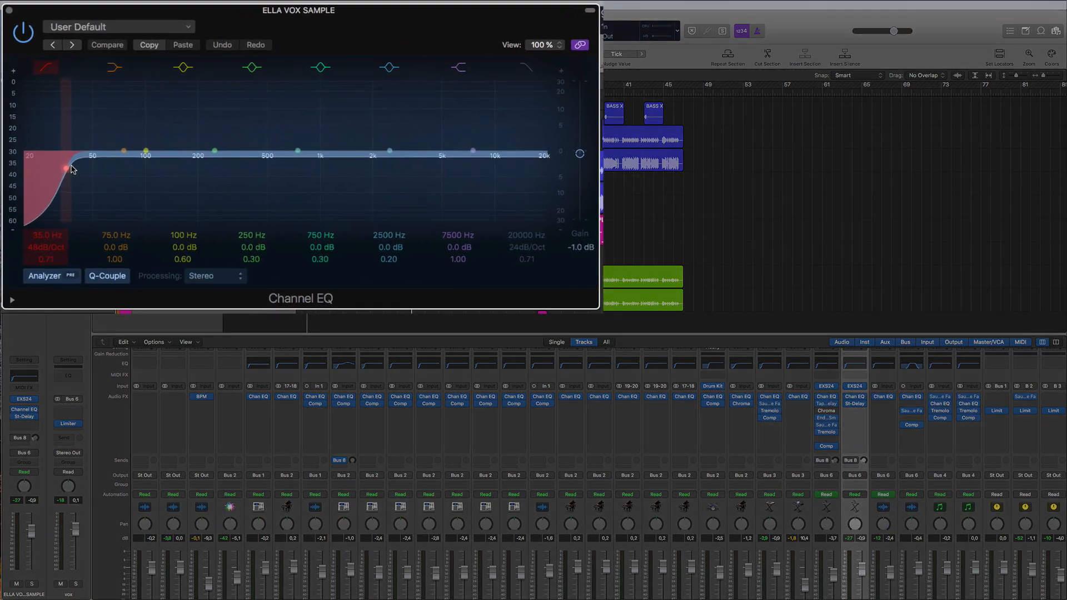
left_click_drag(55, 138, 116, 132)
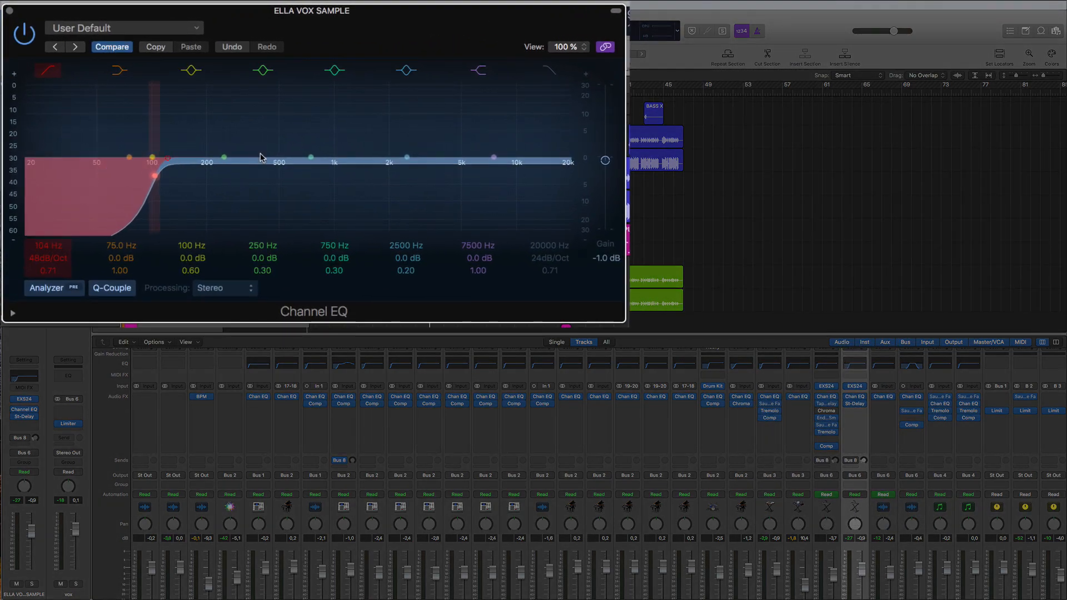
left_click(548, 70)
left_click_drag(571, 177, 427, 175)
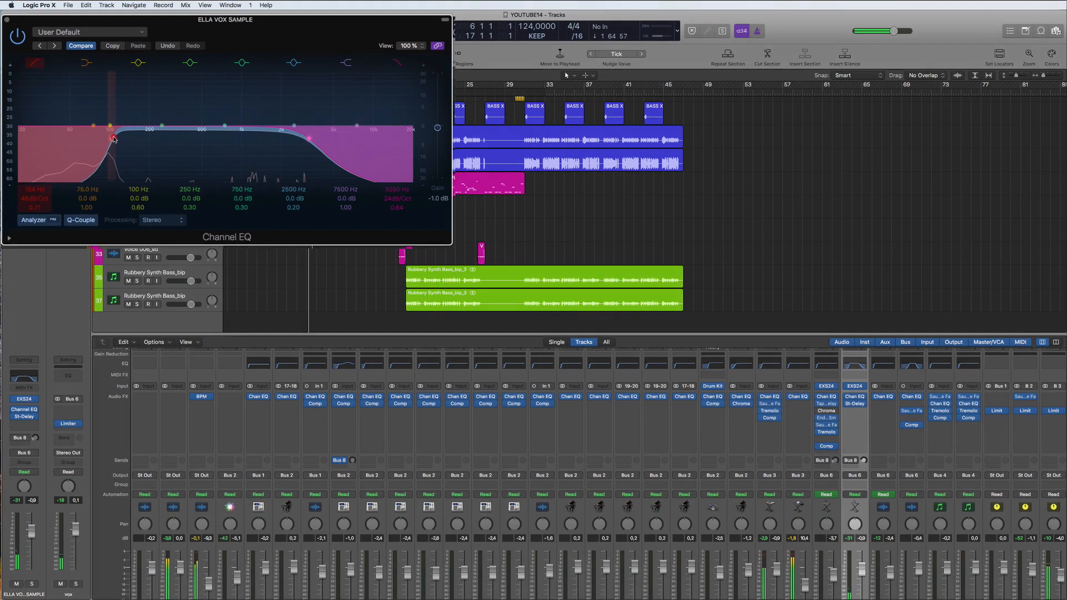
left_click_drag(113, 139, 143, 136)
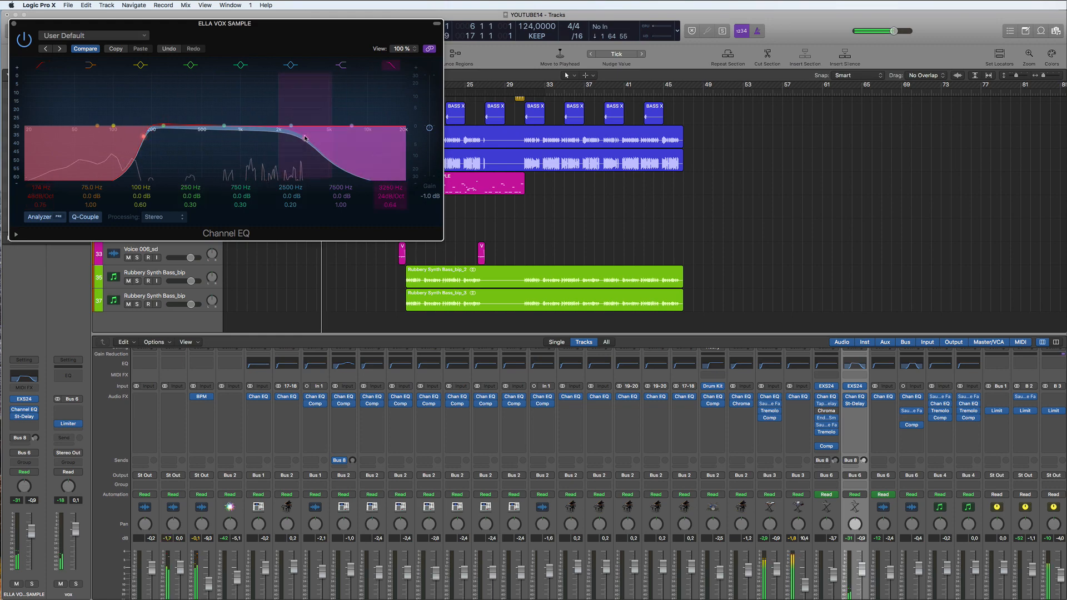
left_click_drag(305, 138, 305, 133)
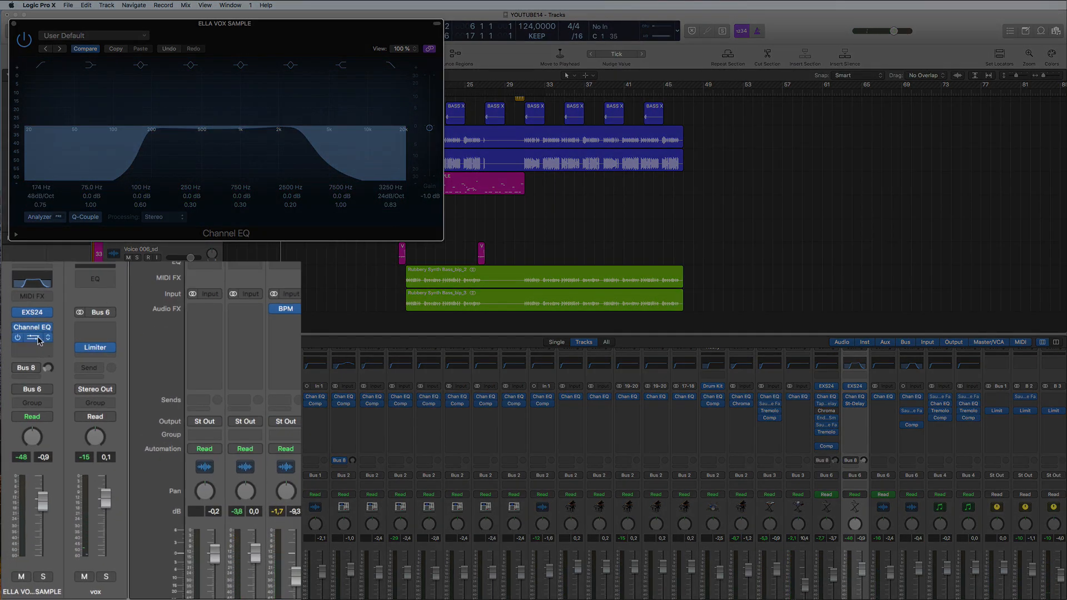
- Move the Stereo Delay down one slot and insert a stereo Sausage Fattener between it and the Channel EQ
left_click_drag(34, 337, 33, 347)
left_click(48, 338)
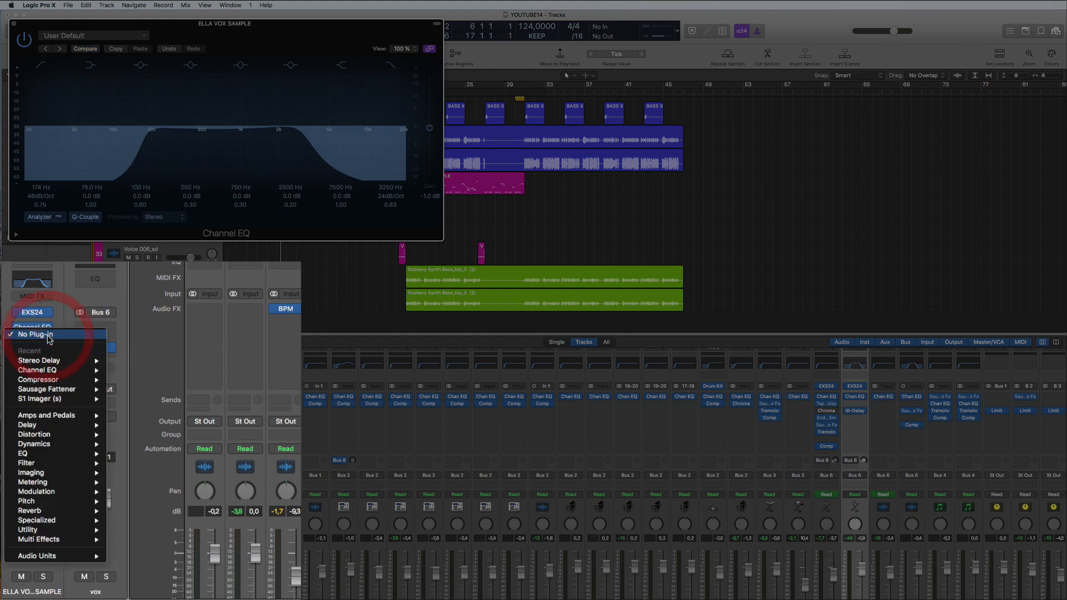
mouse_move(56, 387)
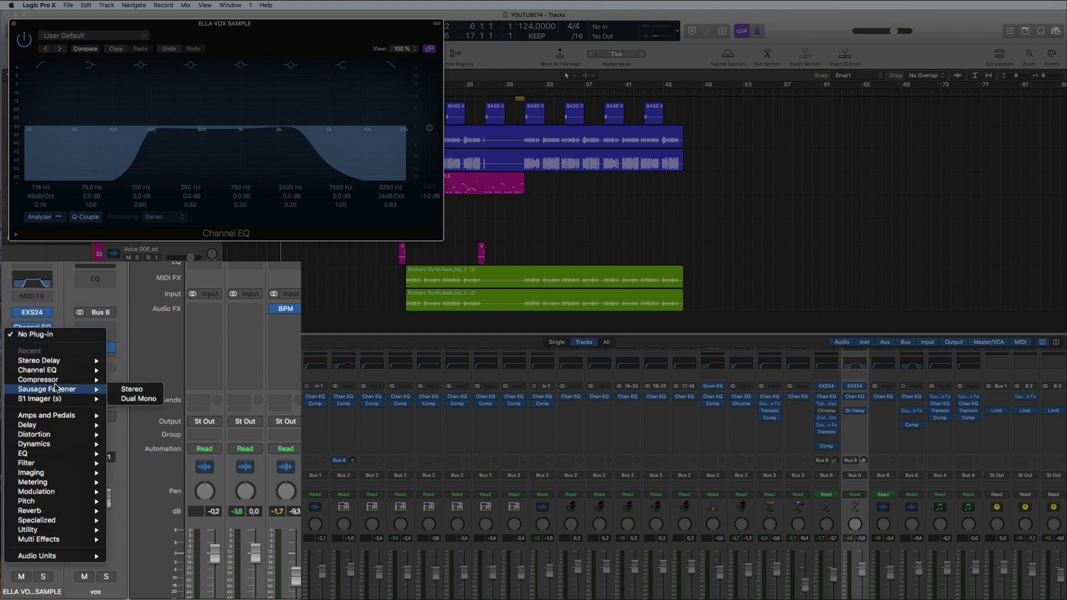
left_click(127, 389)
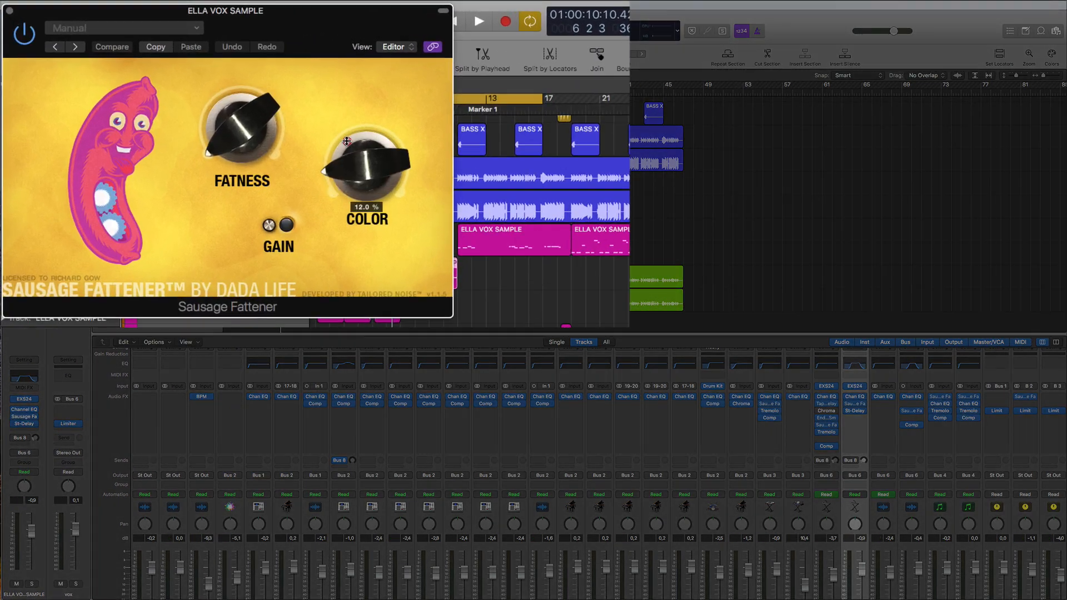
- Raise the Sausage Fattener's Fatness and Color slightly while the part plays
key("space")
left_click_drag(347, 141, 344, 139)
left_click_drag(227, 114, 225, 102)
left_click_drag(347, 157, 347, 148)
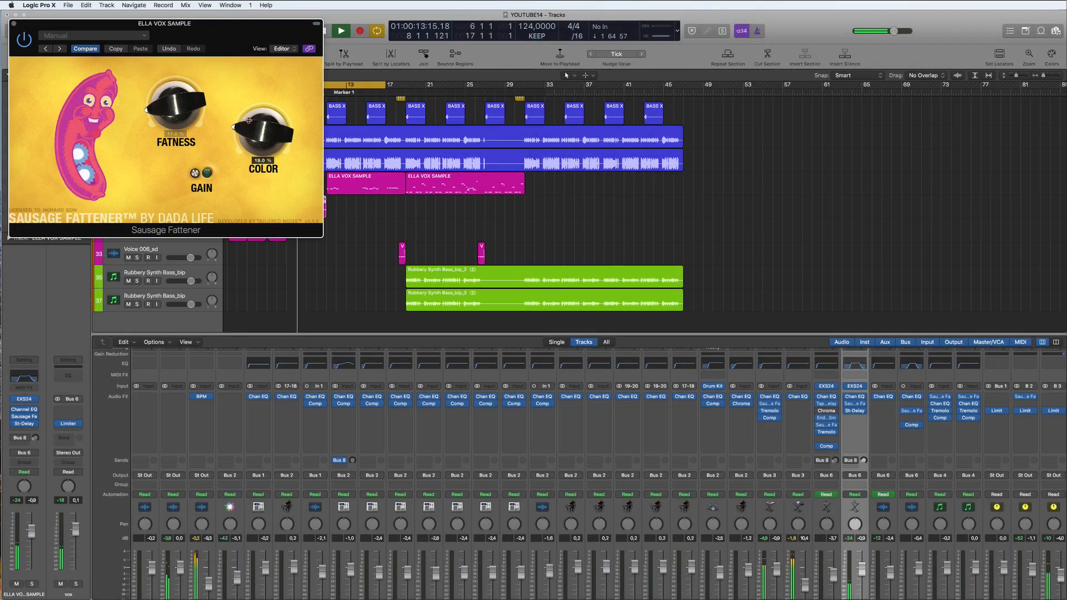
left_click(249, 119)
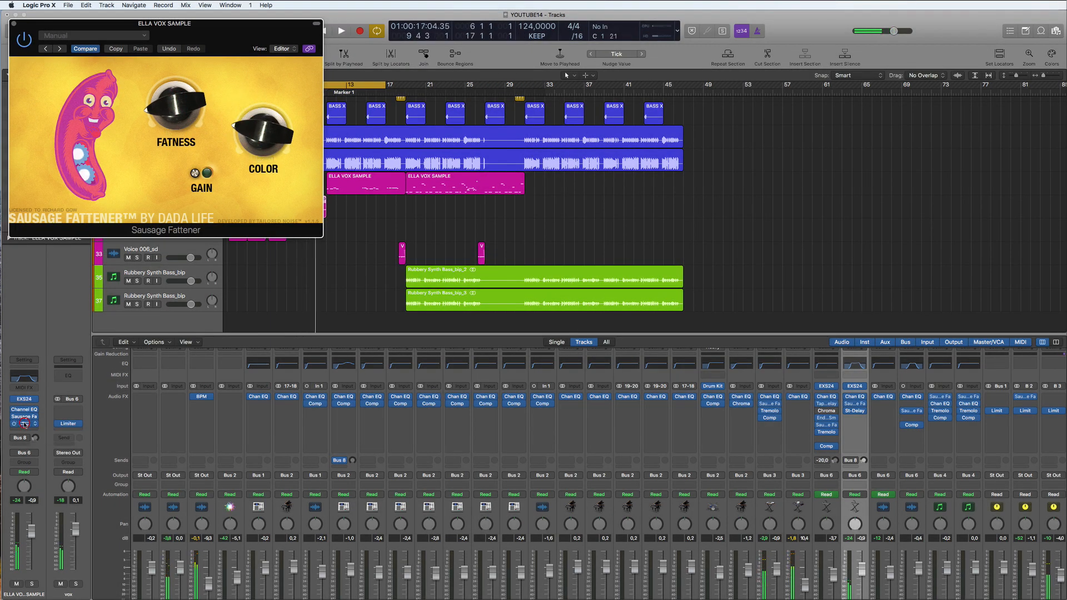
- Make room above the Stereo Delay and insert a stereo Compressor between it and the Sausage Fattener
left_click(25, 425)
left_click_drag(24, 422, 23, 431)
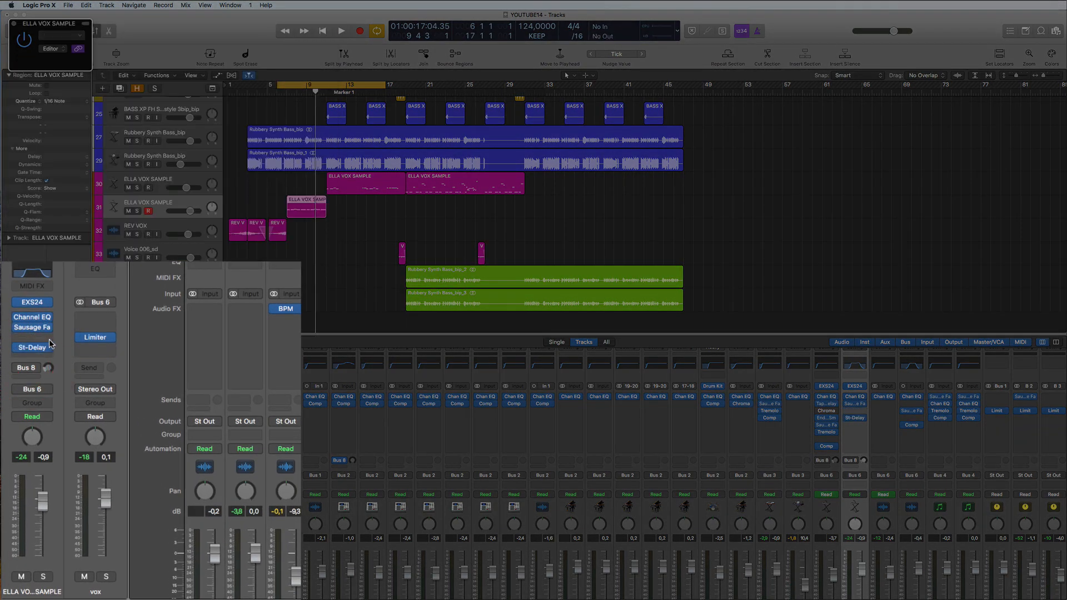
left_click(50, 338)
mouse_move(81, 390)
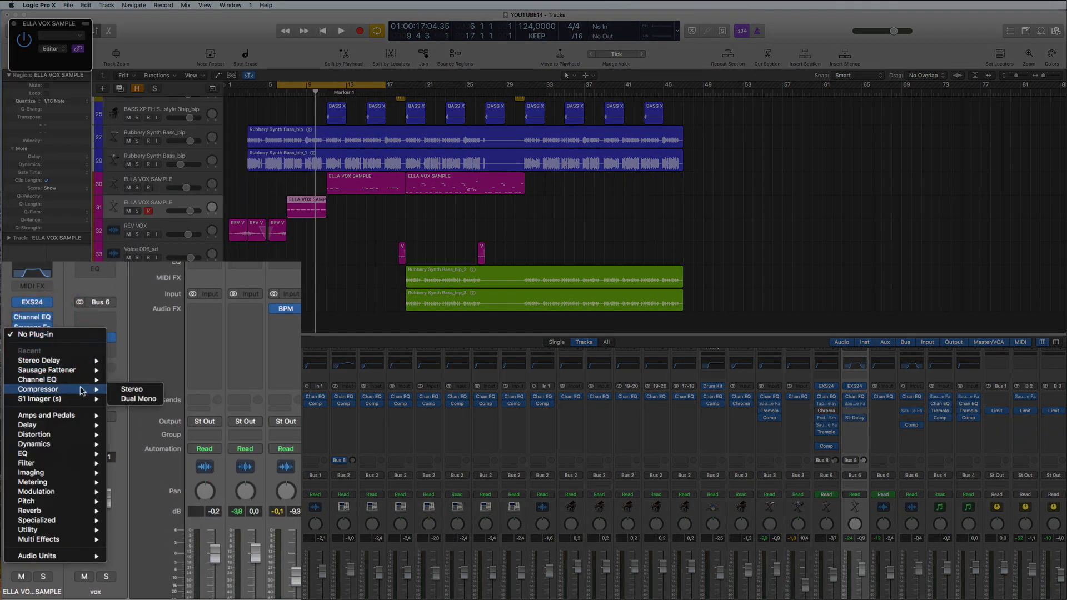
left_click(145, 390)
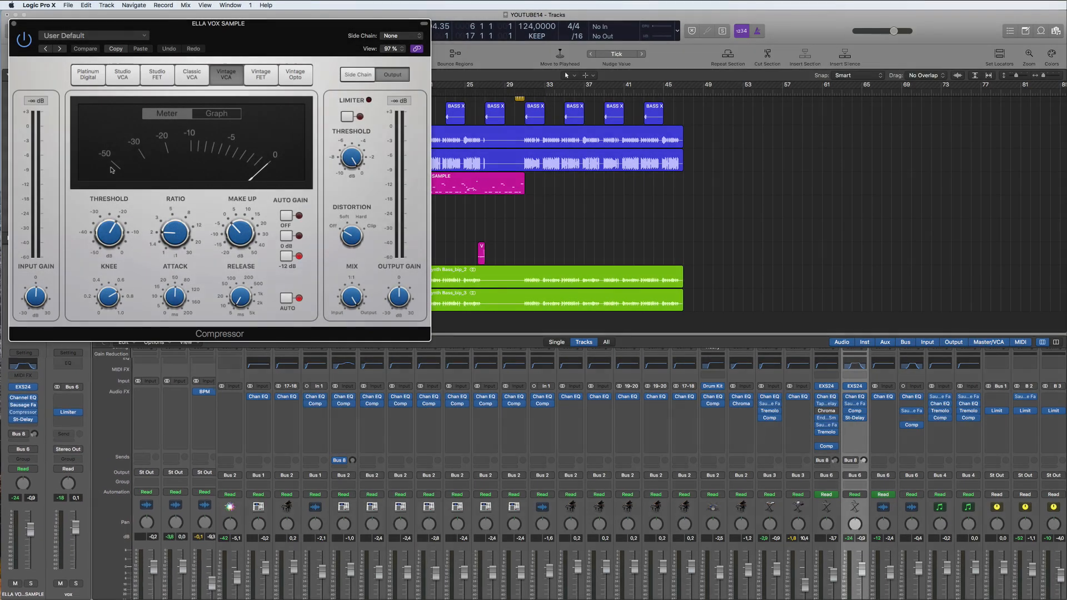
- Lower the Compressor's threshold to about -23.5 dB during playback, with its window moved clear of the channel strip
left_click_drag(279, 32, 751, 152)
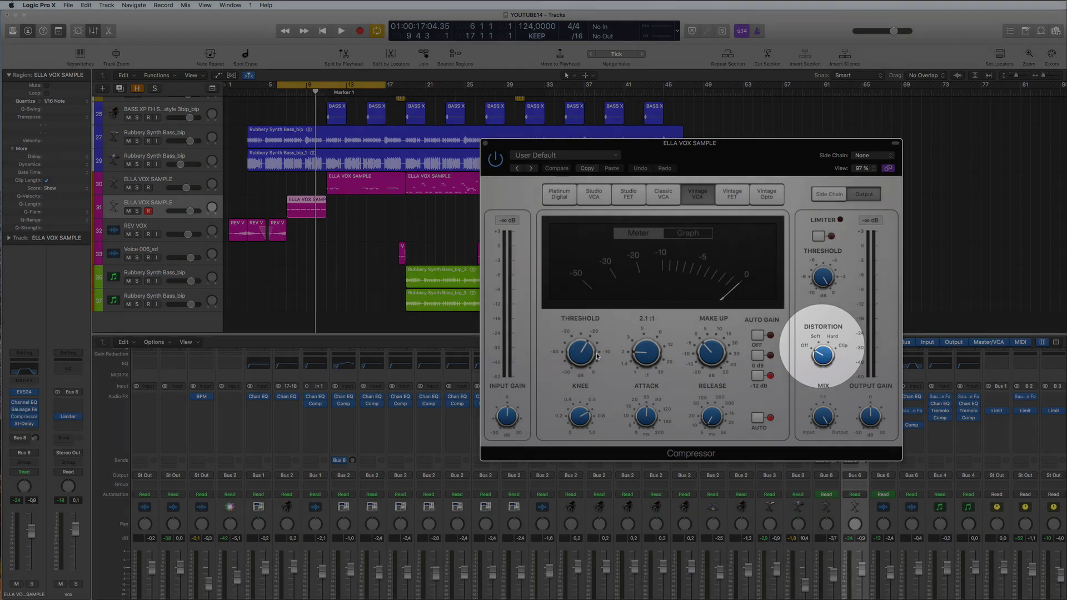
key("space")
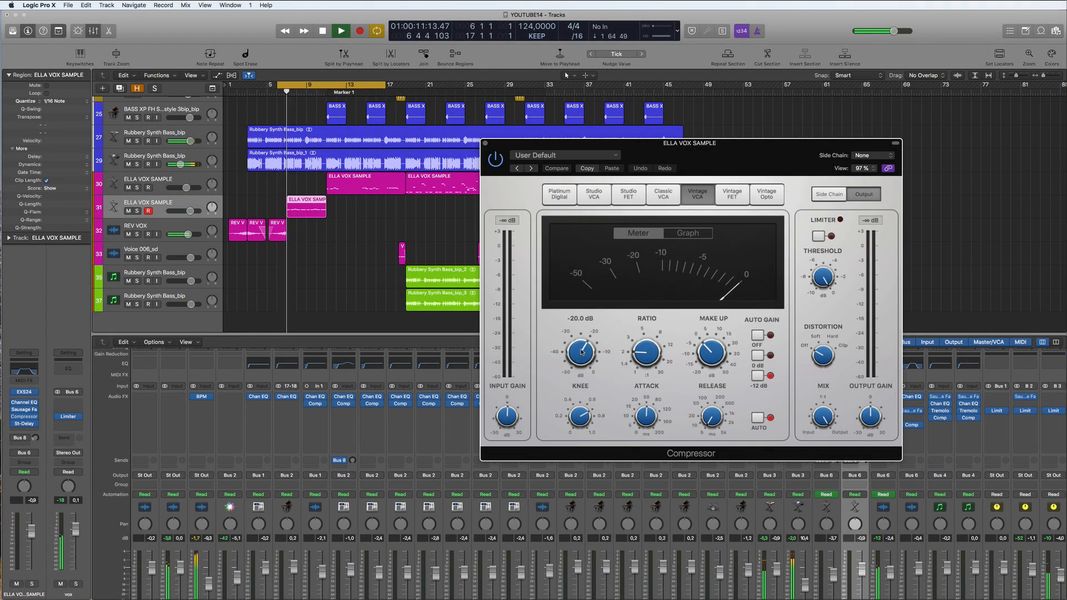
left_click_drag(581, 351, 580, 362)
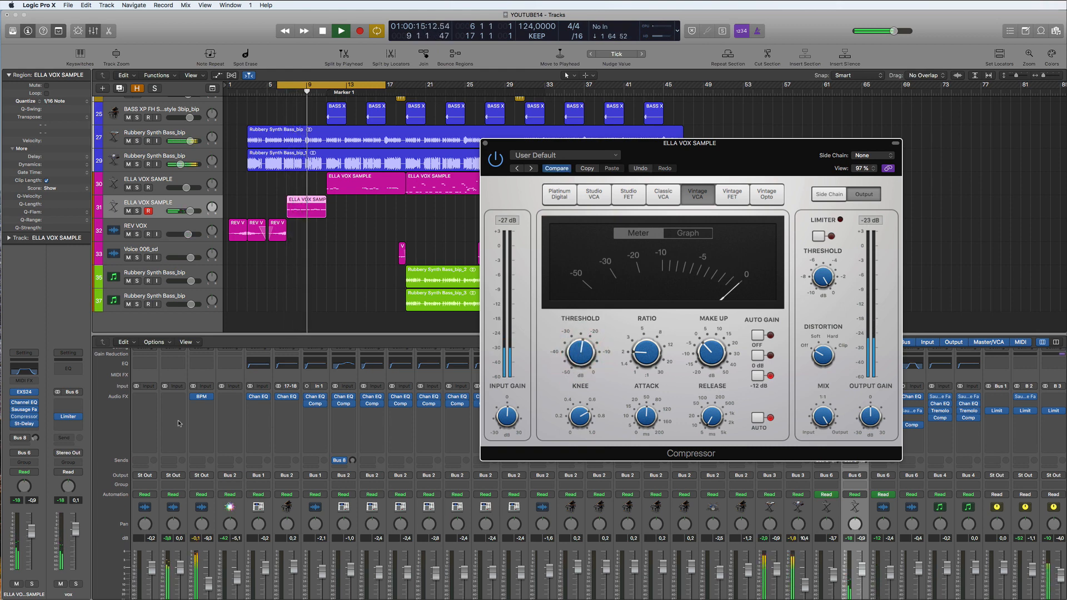
- Solo the duplicate ELLA VOX SAMPLE track, then raise the Compressor's make-up, ratio and input gain and lower its threshold further
left_click(32, 583)
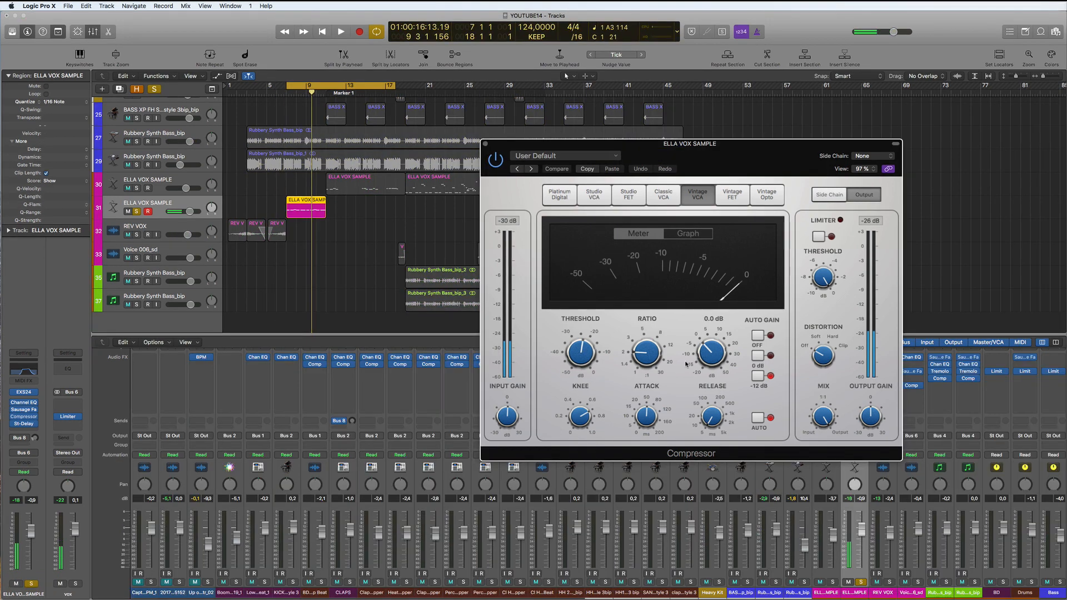
left_click_drag(698, 343, 698, 345)
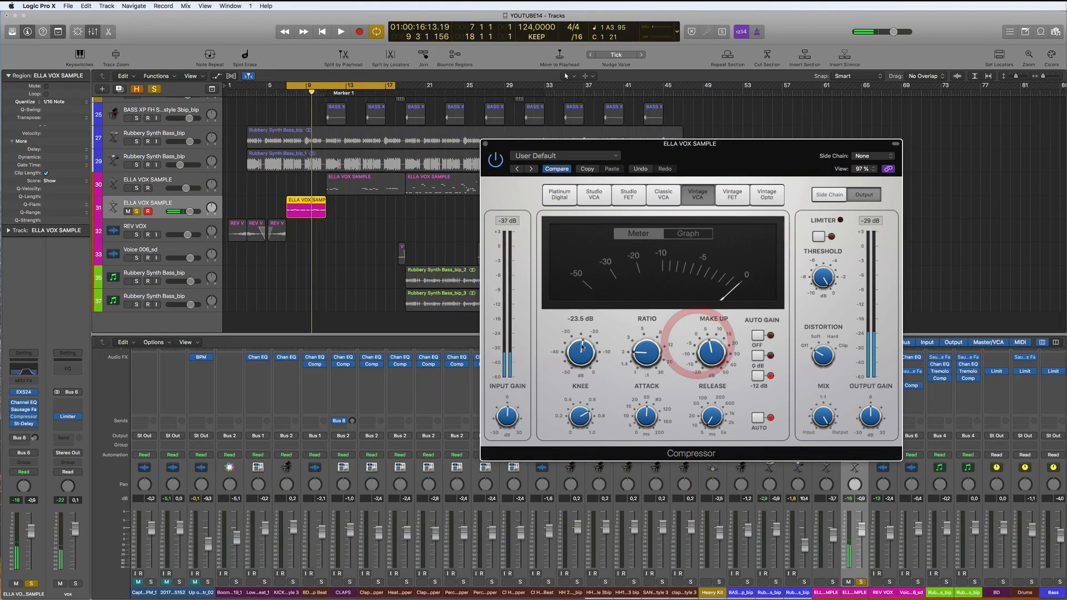
left_click_drag(572, 344, 571, 353)
left_click_drag(644, 350, 644, 345)
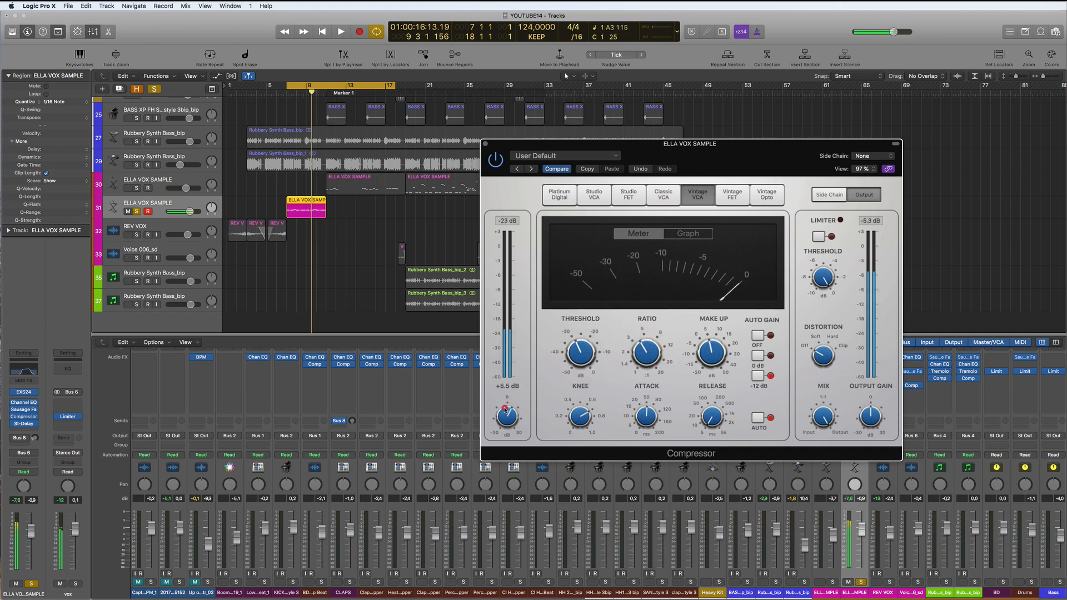
left_click_drag(500, 409, 500, 409)
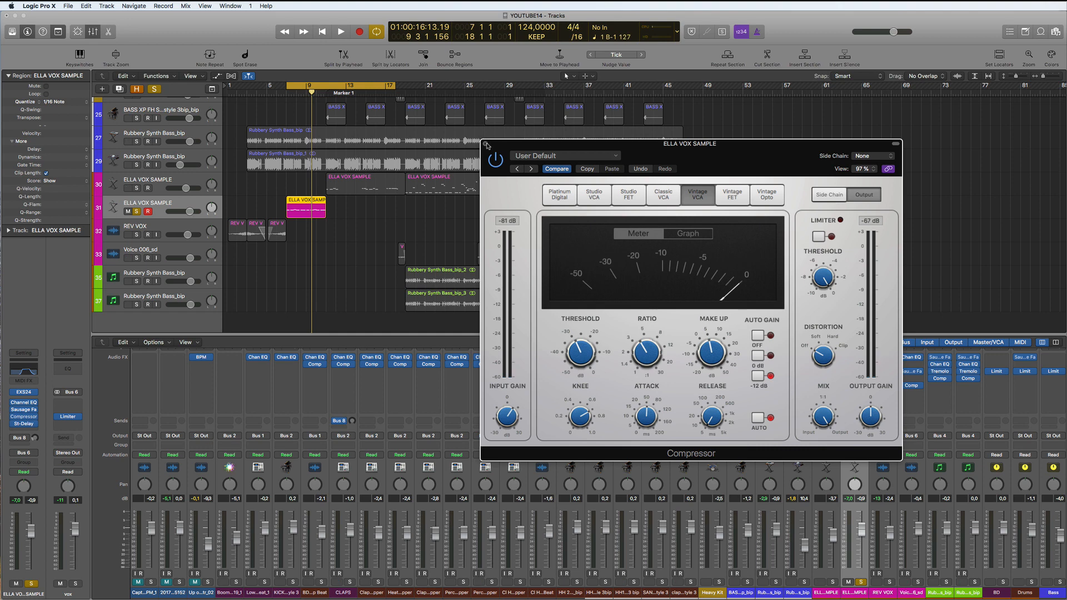
- Close the Compressor and play the processed vocal part within the full mix
left_click(486, 145)
key("space")
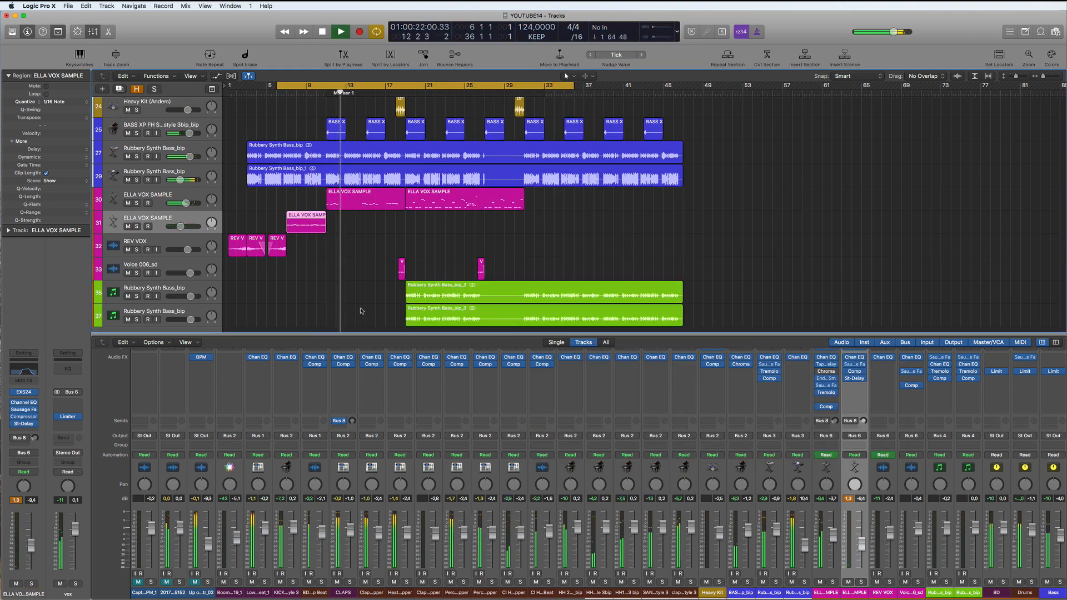
key("space")
- Open the duplicate ELLA VOX SAMPLE region in the Piano Roll and undo its recent note edits
key("p")
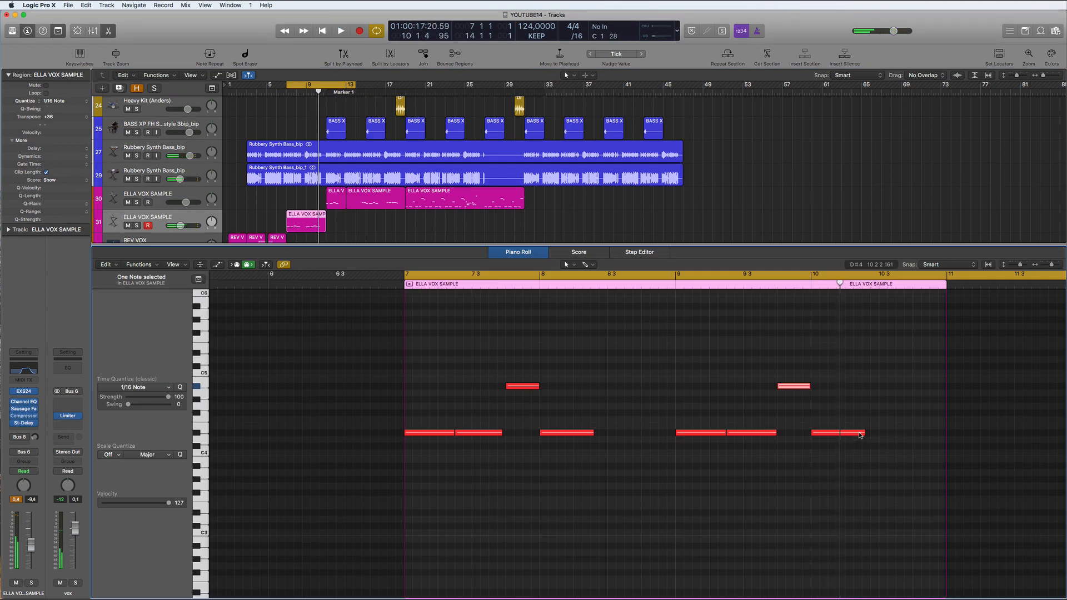
key("super+z")
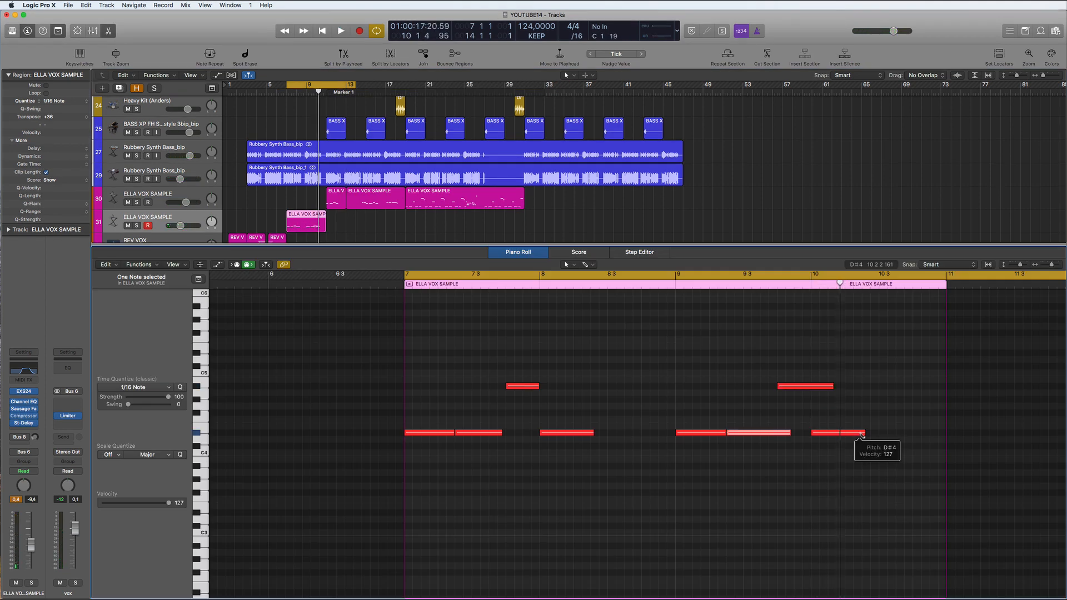
key("super+a")
key("Delete")
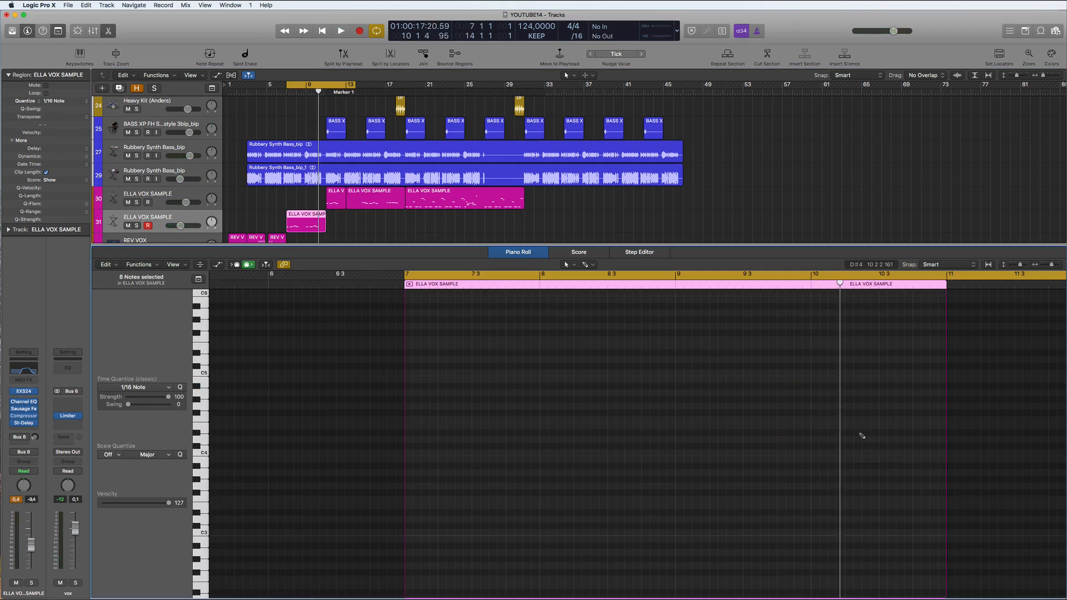
key("super+z")
key("super+z")
key("super+z")
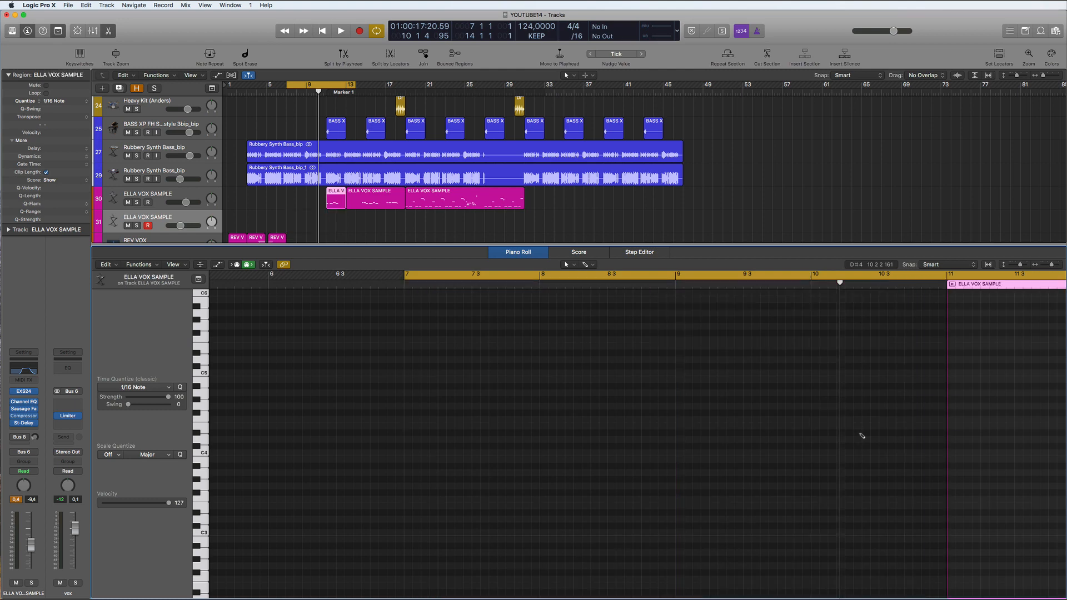
- Play back the duplicate ELLA VOX SAMPLE region's notes from bar 7 and close the Piano Roll
key("space")
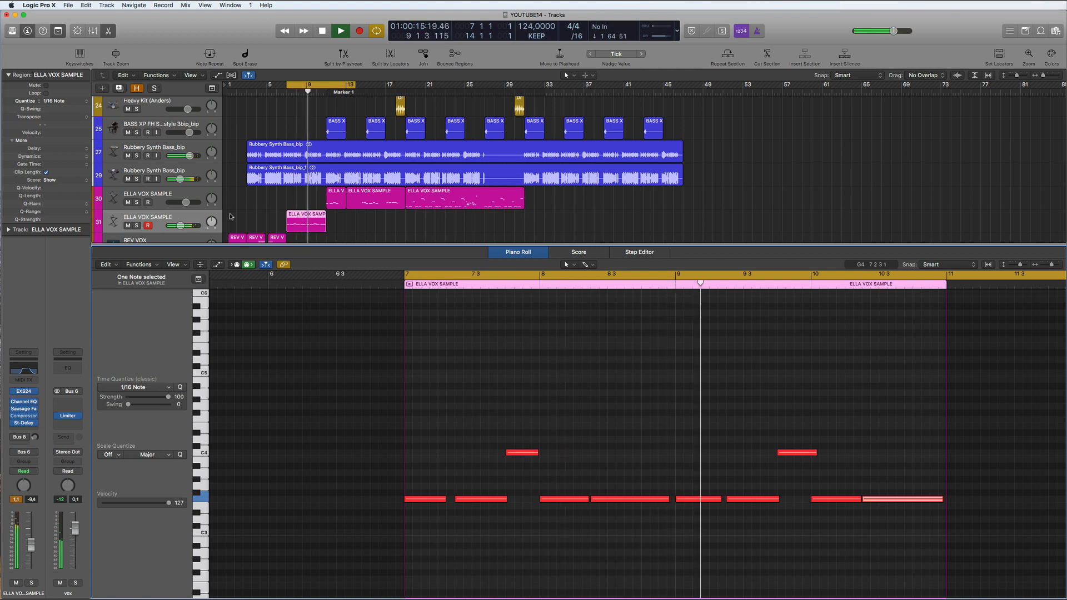
key("space")
left_click(108, 31)
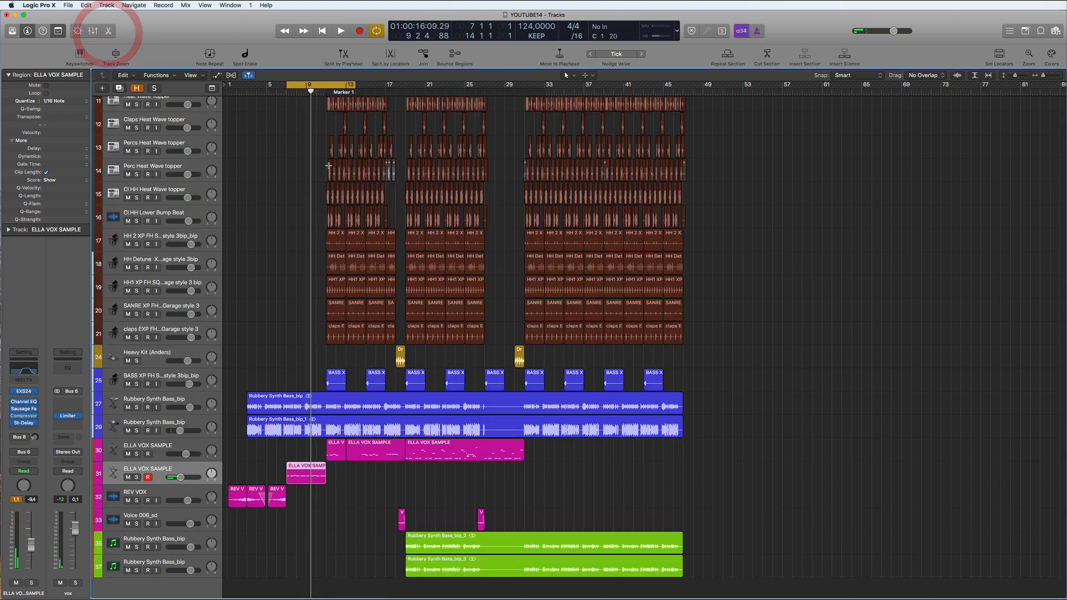
- Show the whole arrangement and go through the CLAPS, BD Clap and KICK tracks to view their channel strips
left_click(258, 198, "ctrl+alt")
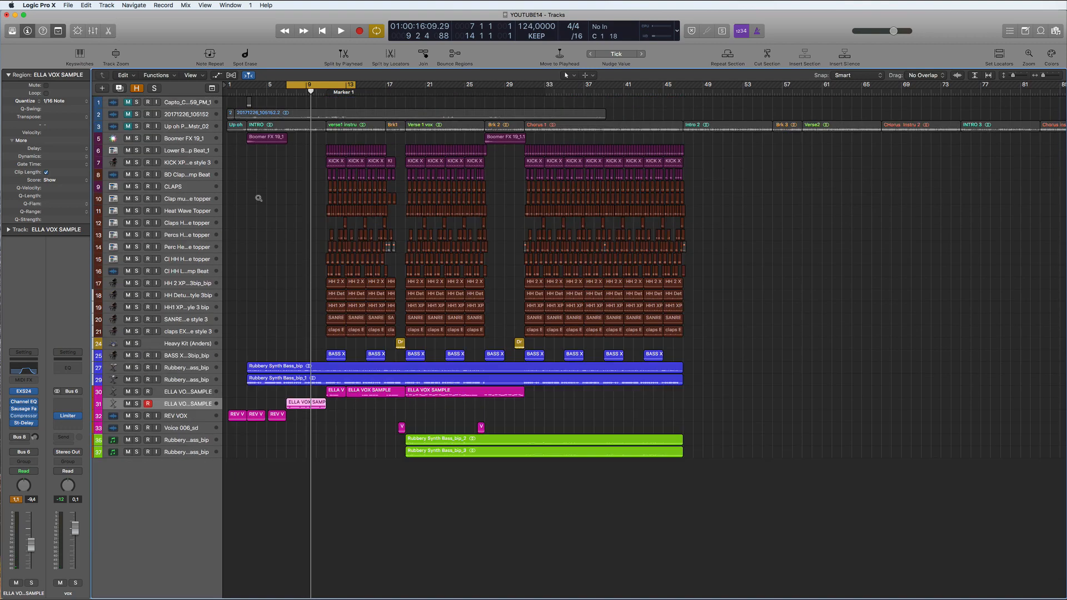
left_click(258, 197, "ctrl+alt")
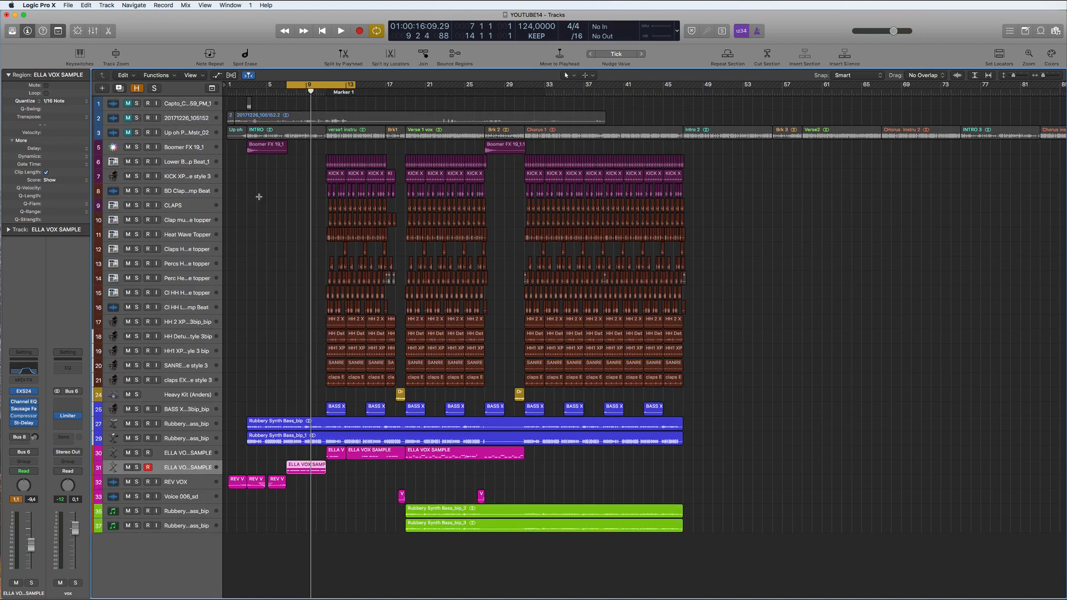
left_click(174, 206)
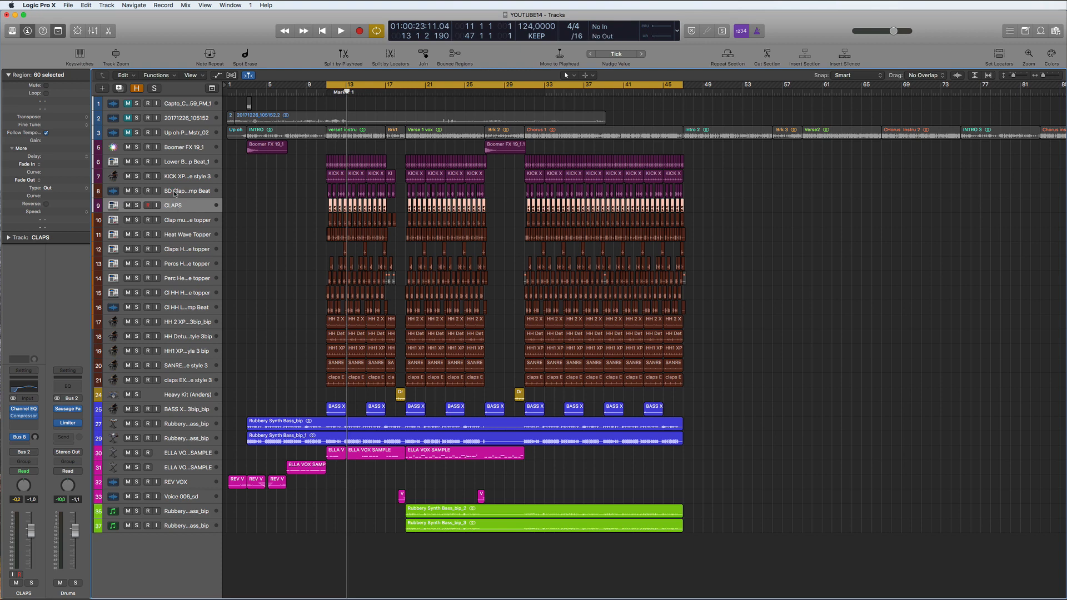
left_click(174, 192)
left_click(169, 176)
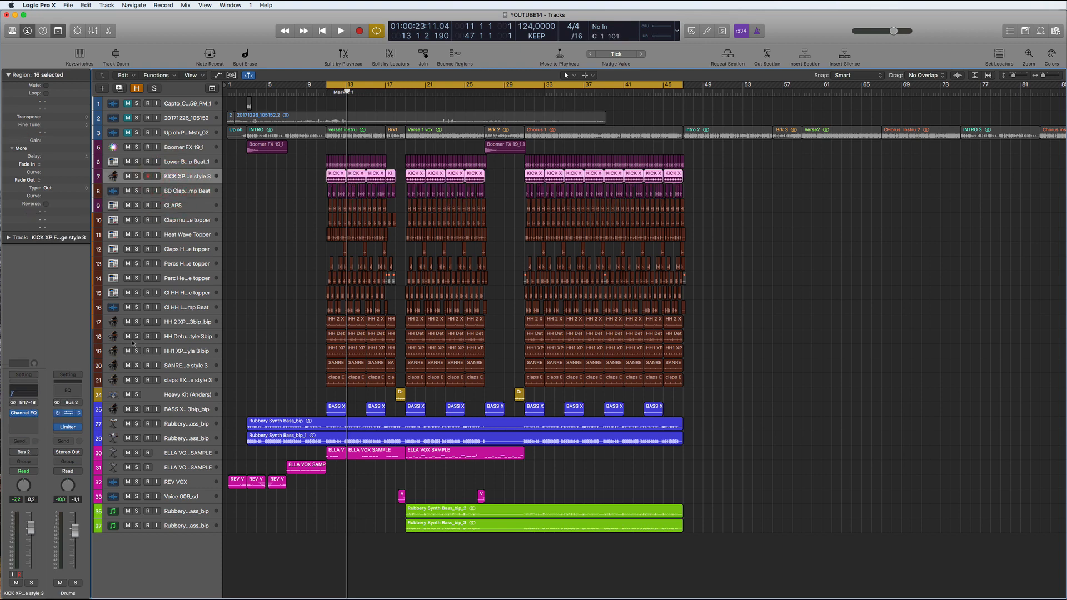
key("Down")
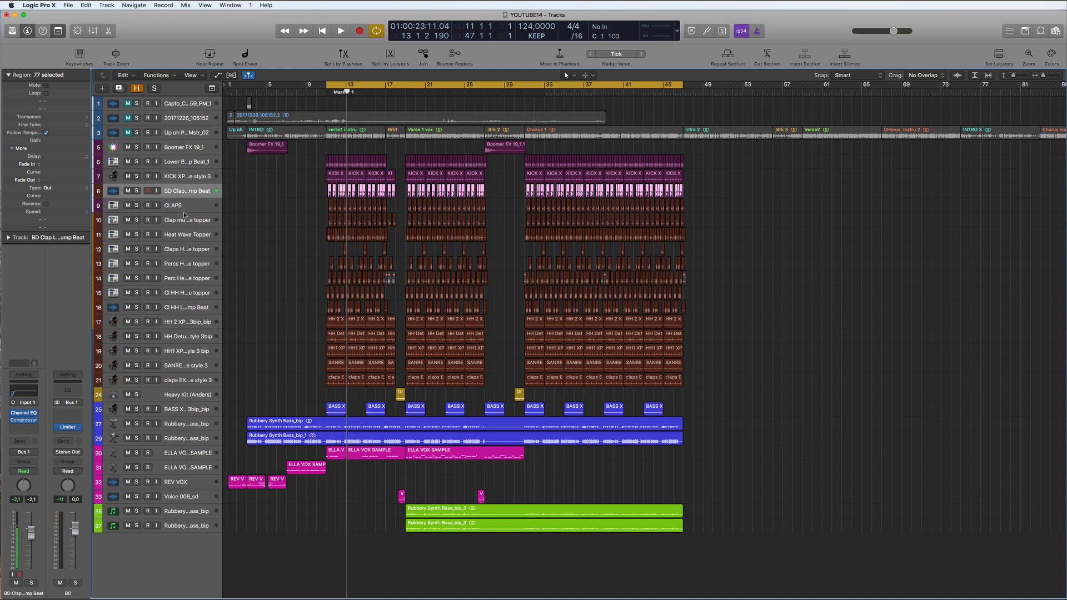
- Turn off the Distortion in the BD Clap Lower Bump Beat track's Compressor and close the plug-in
left_click(25, 420)
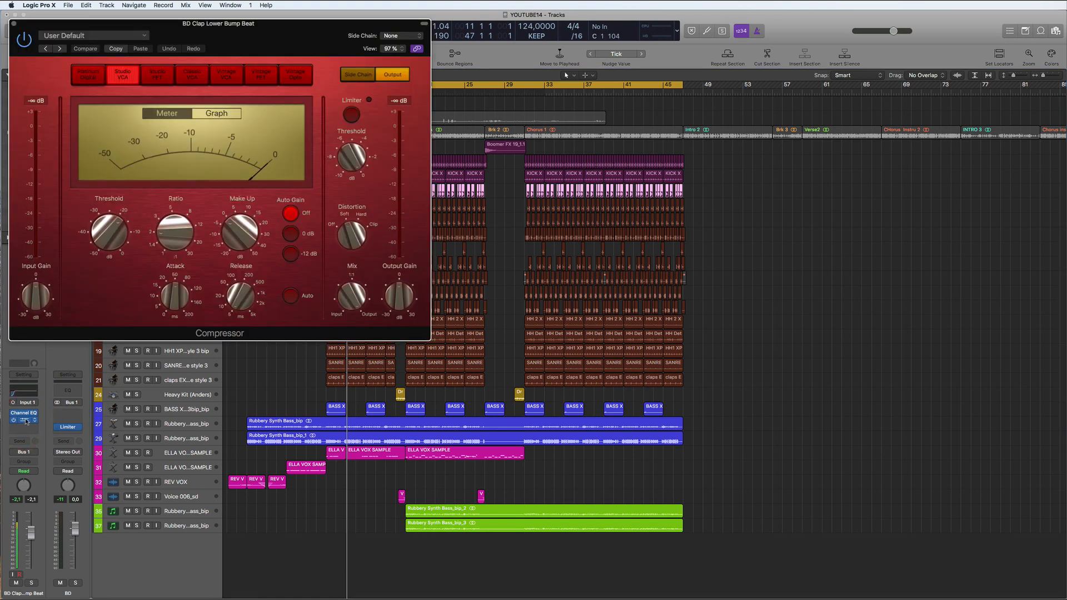
left_click_drag(333, 231, 334, 250)
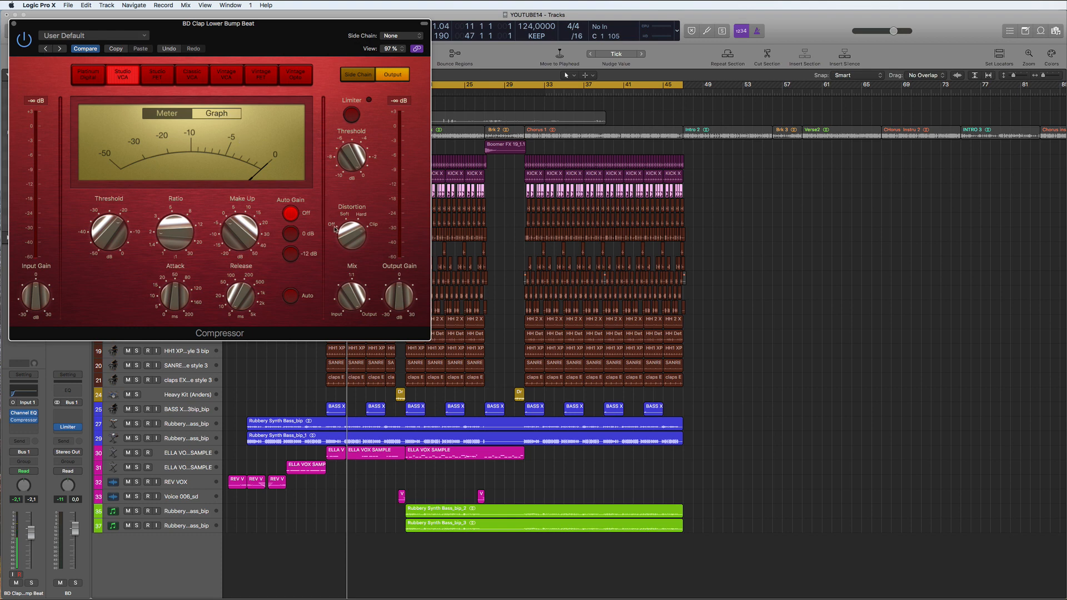
left_click_drag(363, 256, 368, 369)
left_click(13, 25)
- Turn off the Distortion in the CLAPS track's Compressor and close the plug-in
left_click(193, 206)
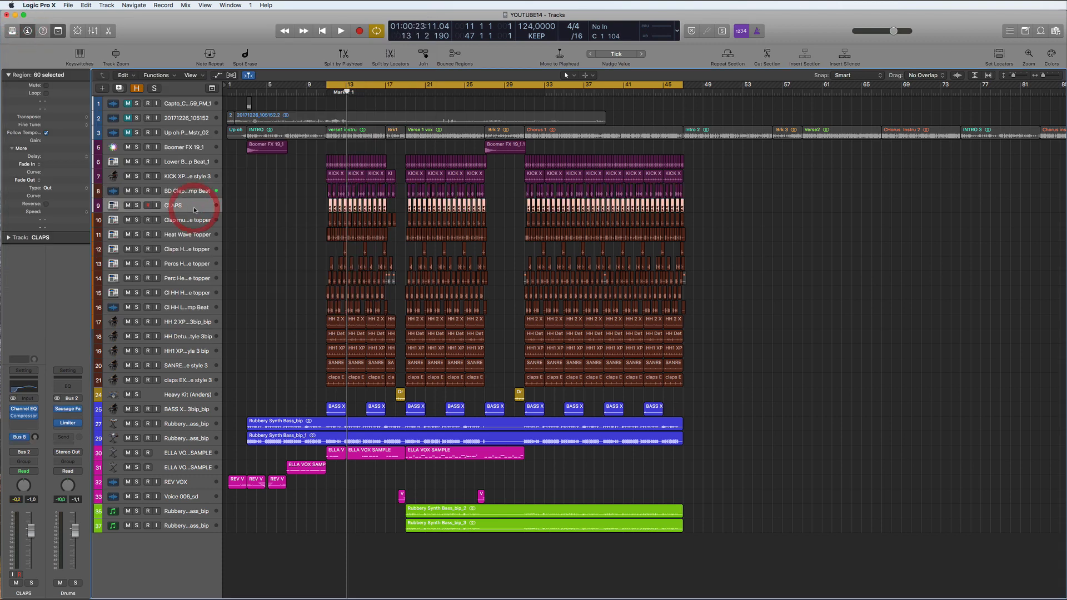
left_click(24, 416)
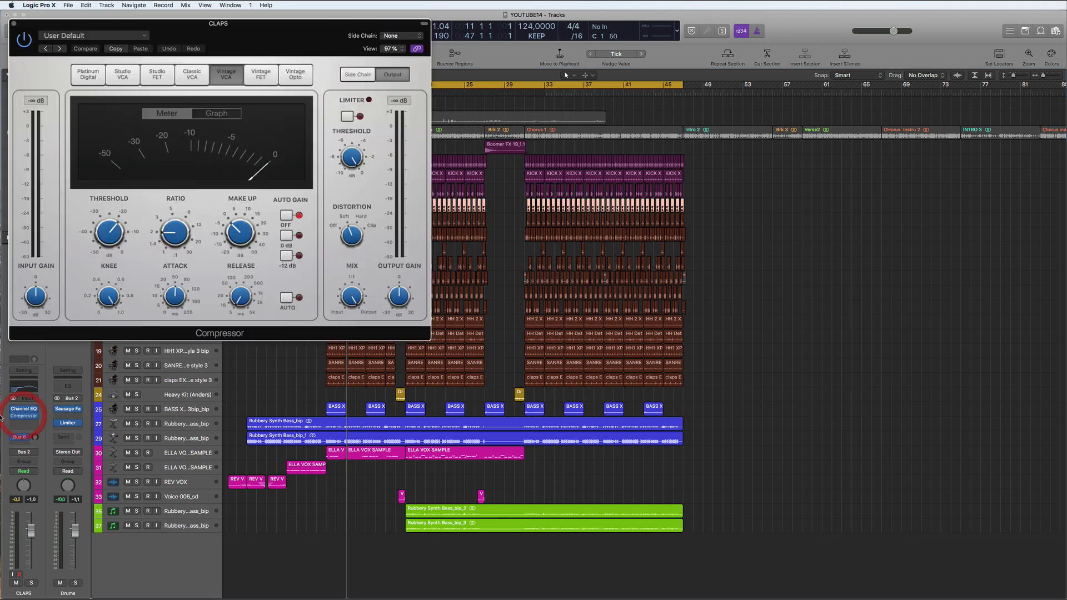
left_click_drag(336, 229, 342, 254)
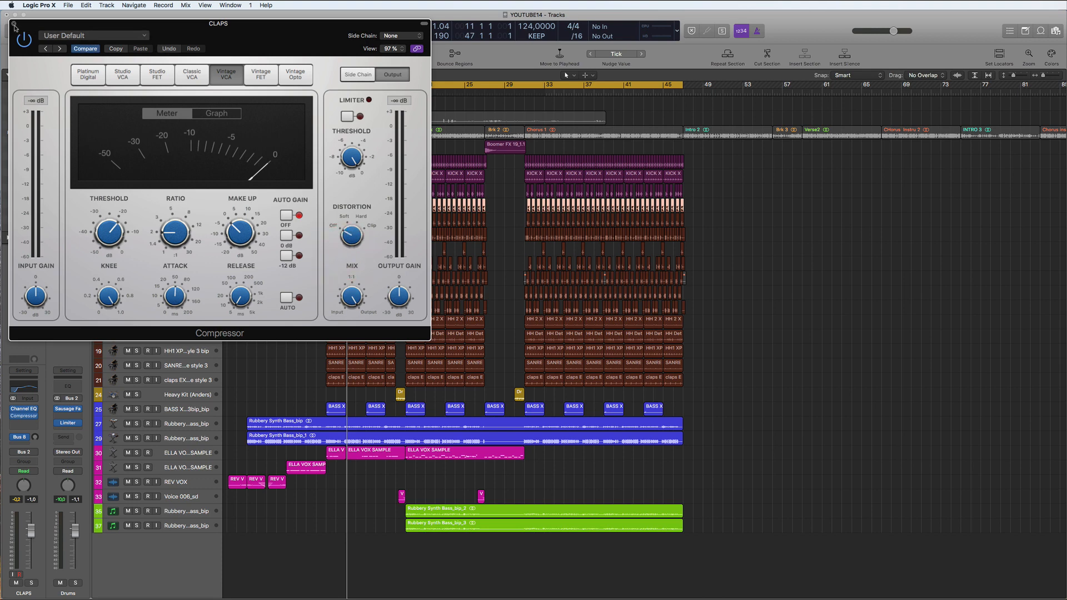
left_click(14, 23)
- Go through the Clap Heat Wave topper, Lower Bump Beat and BASS XP tracks to view their channel strips
left_click(171, 220)
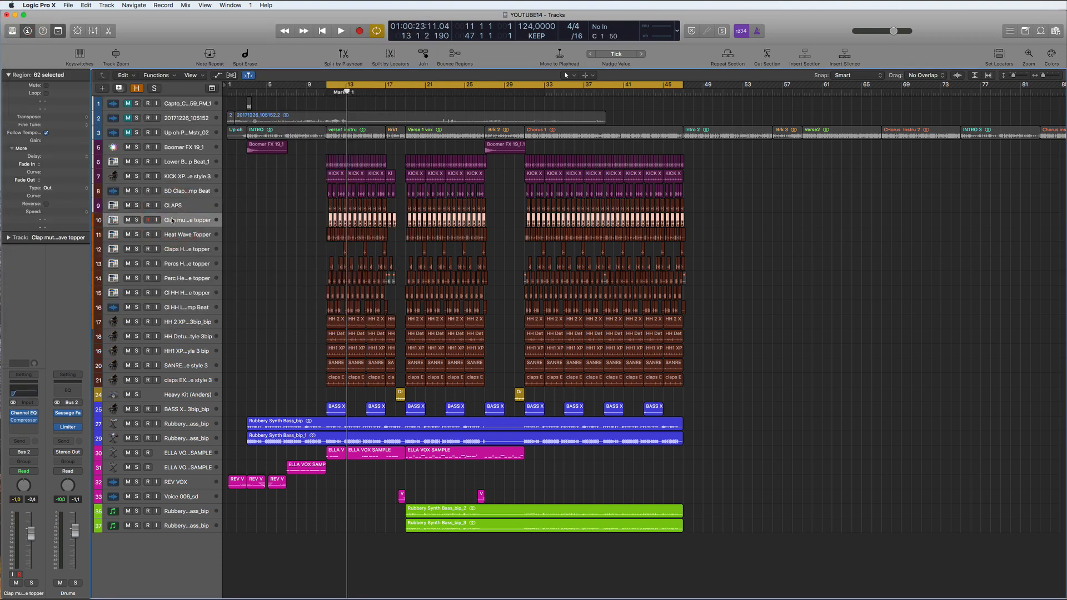
left_click(173, 162)
left_click(164, 411)
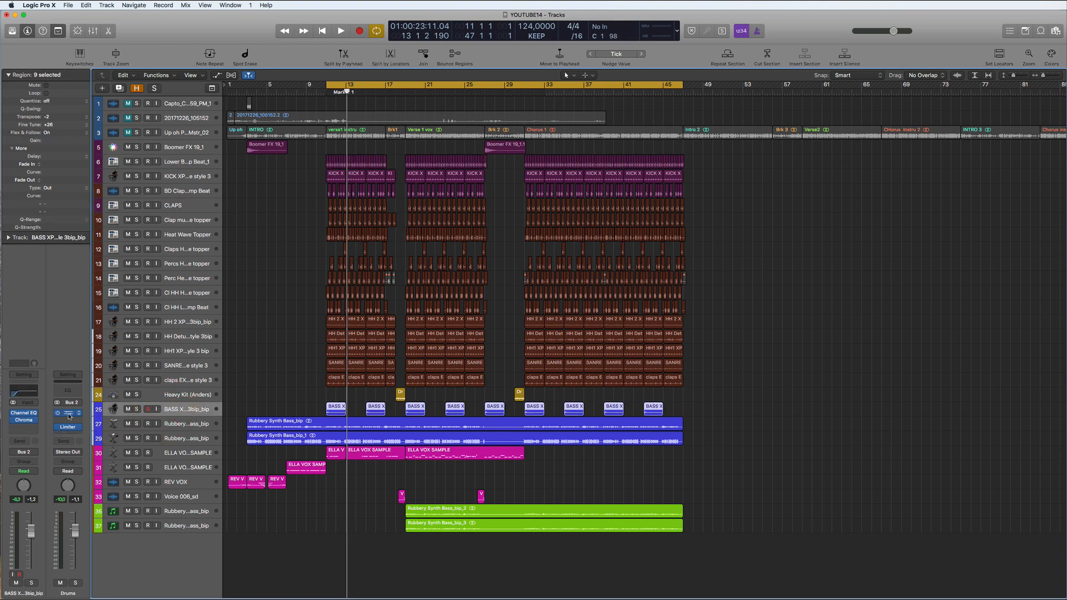
- Compare the two blue Rubbery Synth Bass tracks' channel strips and inspect the Compressor on the first one
left_click(179, 426)
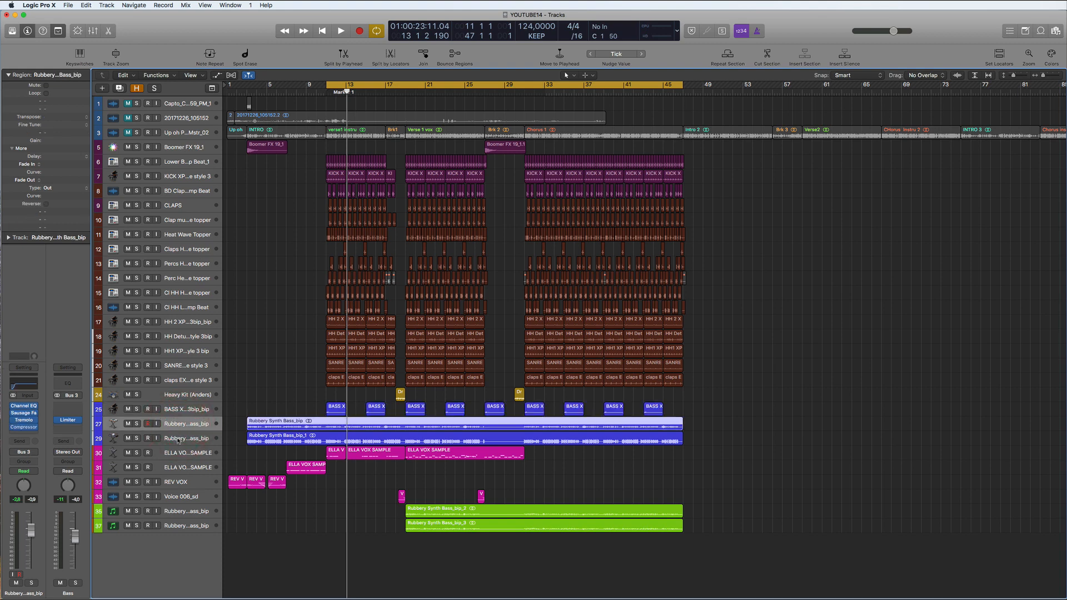
left_click(178, 441)
left_click(180, 426)
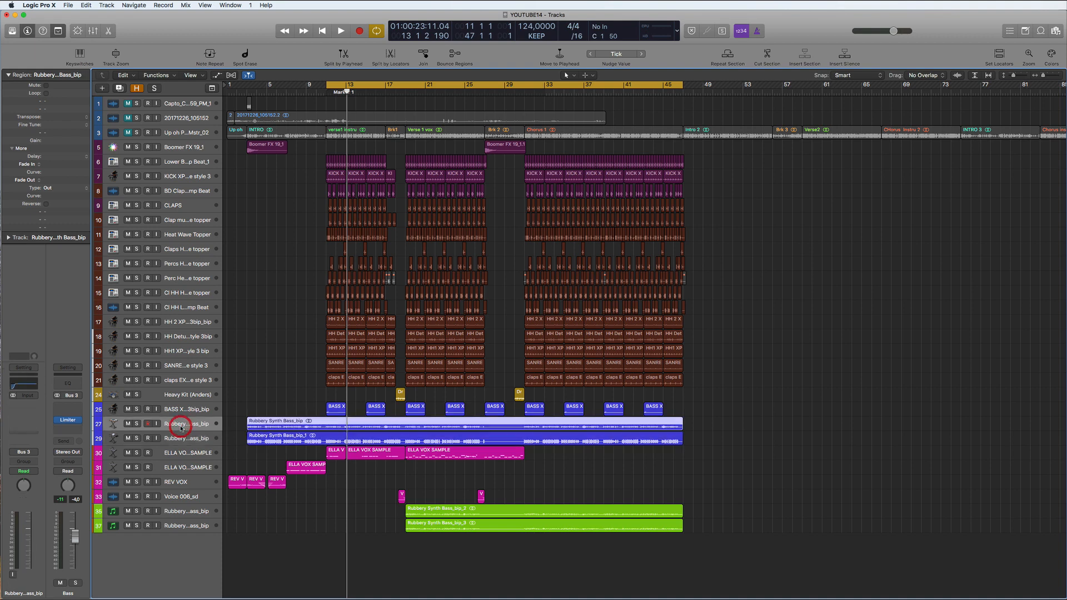
left_click(25, 427)
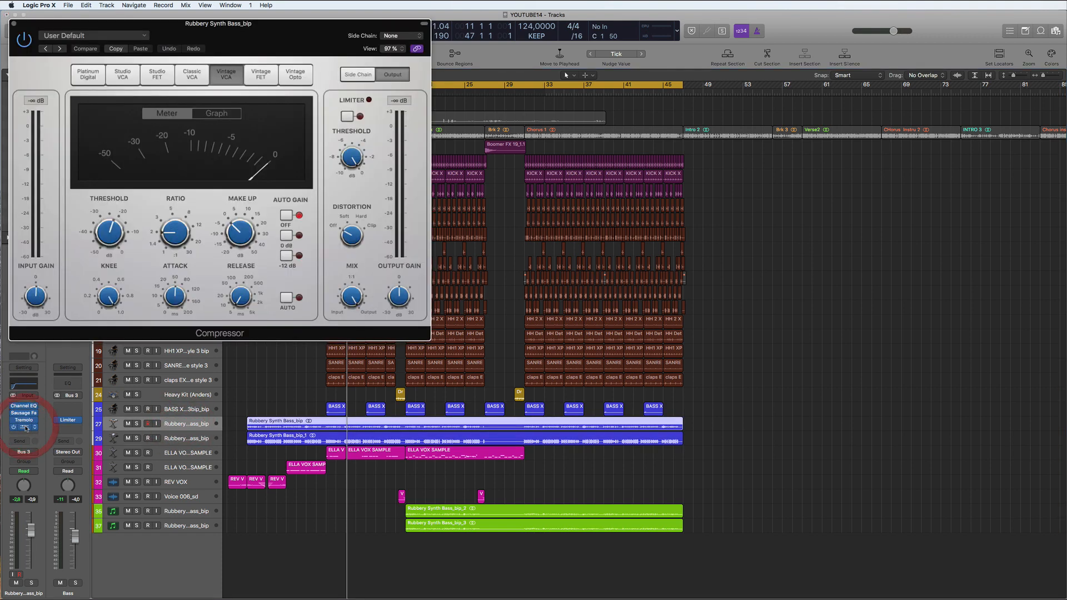
left_click(15, 25)
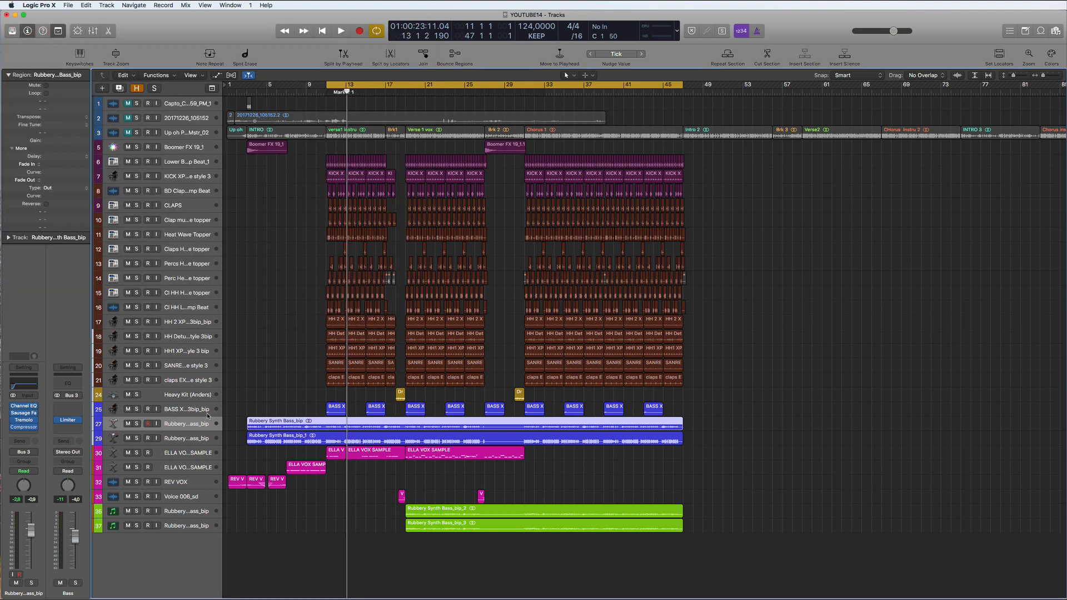
- Play the BASS XP track in solo from bar 11
left_click(190, 412)
key("space")
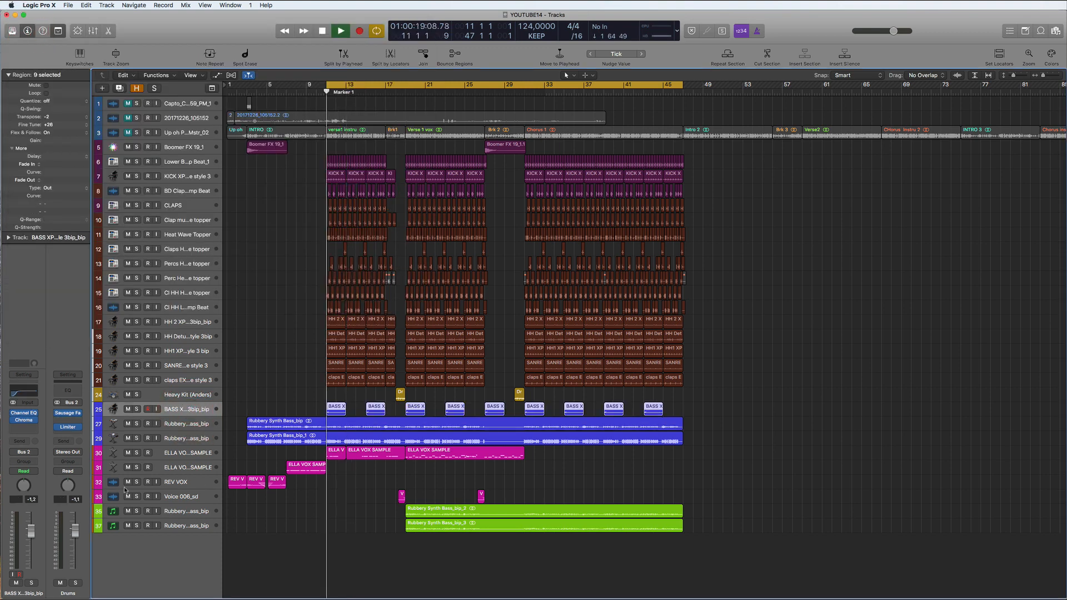
left_click(137, 409)
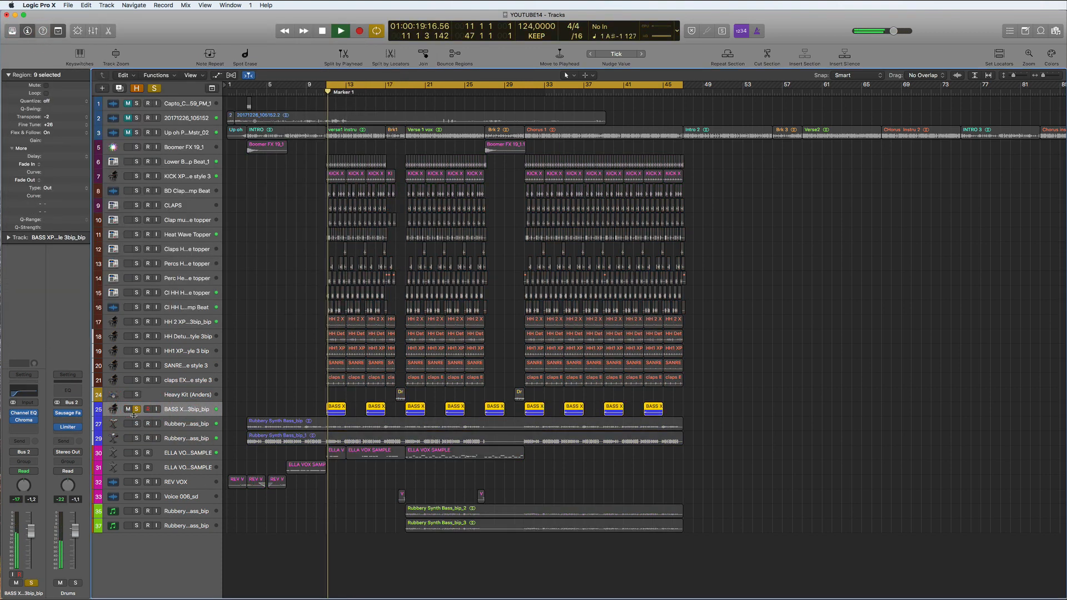
key("space")
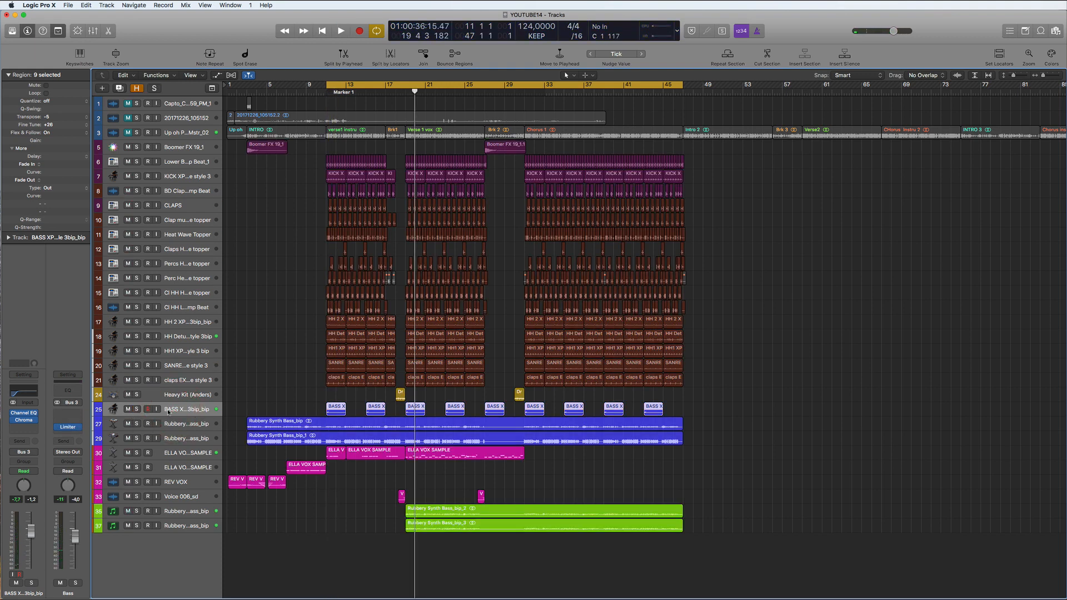
- Mute the BASS XP track and play the arrangement without it
left_click(128, 409)
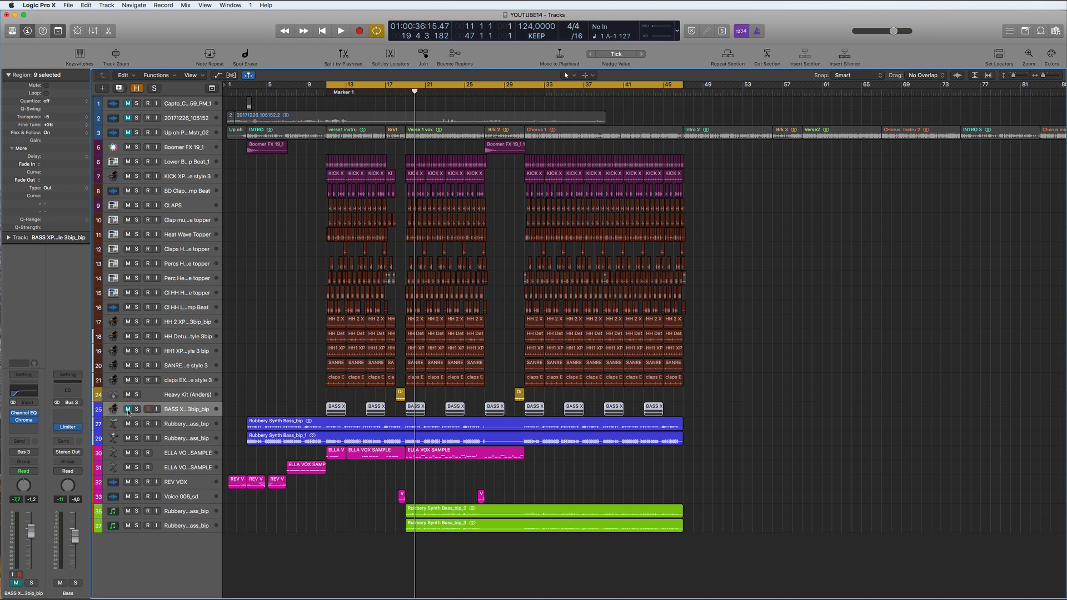
key("space")
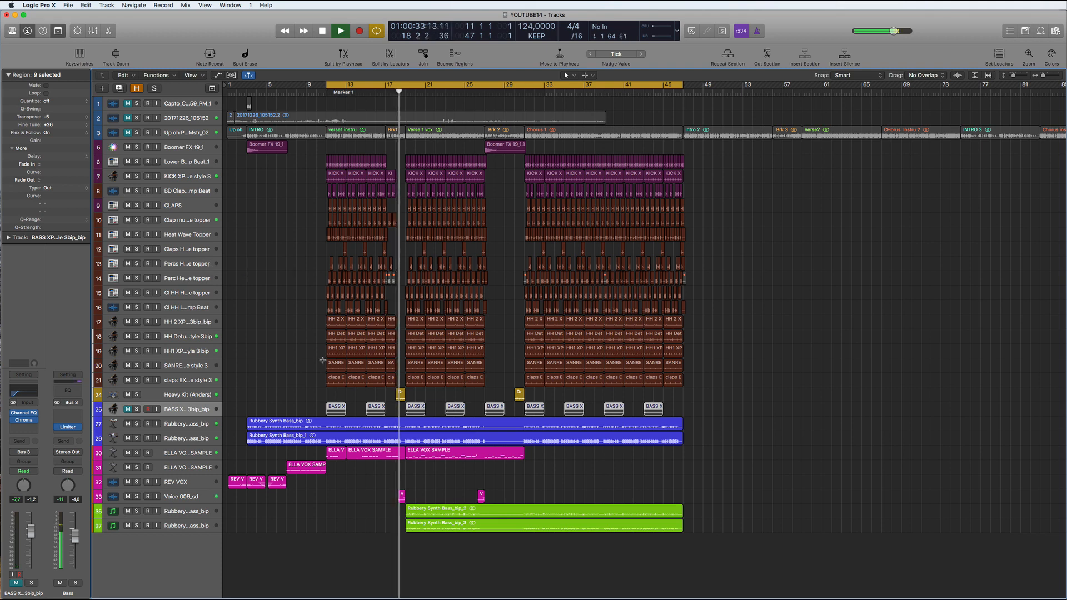
- Select the Heavy Kit track and play its first fill with the cycle range set from bar 18 to 19
left_click(192, 394)
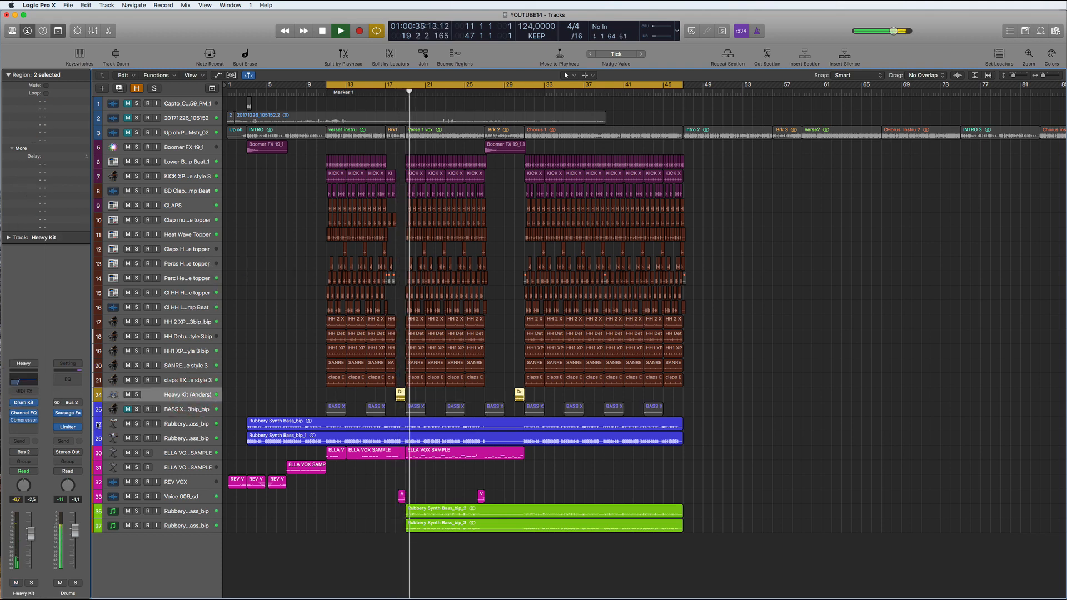
key("space")
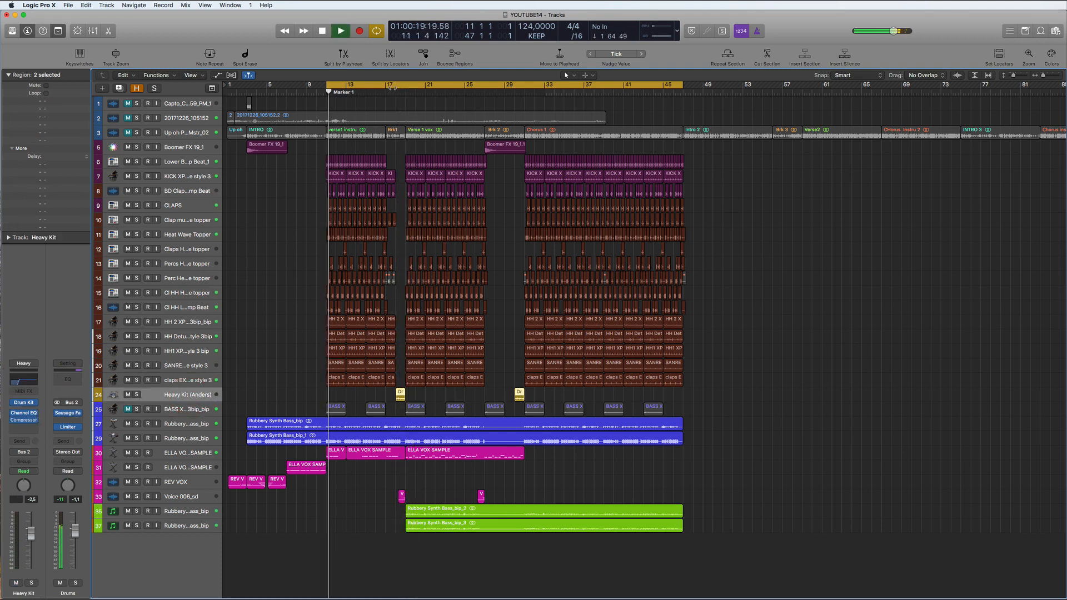
left_click_drag(397, 85, 410, 89)
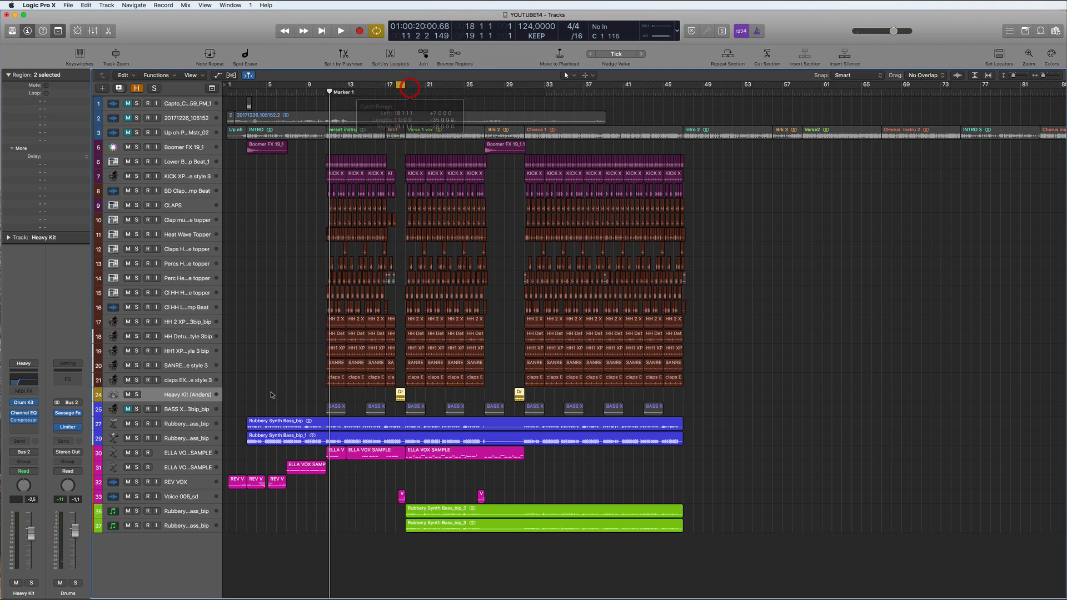
key("space")
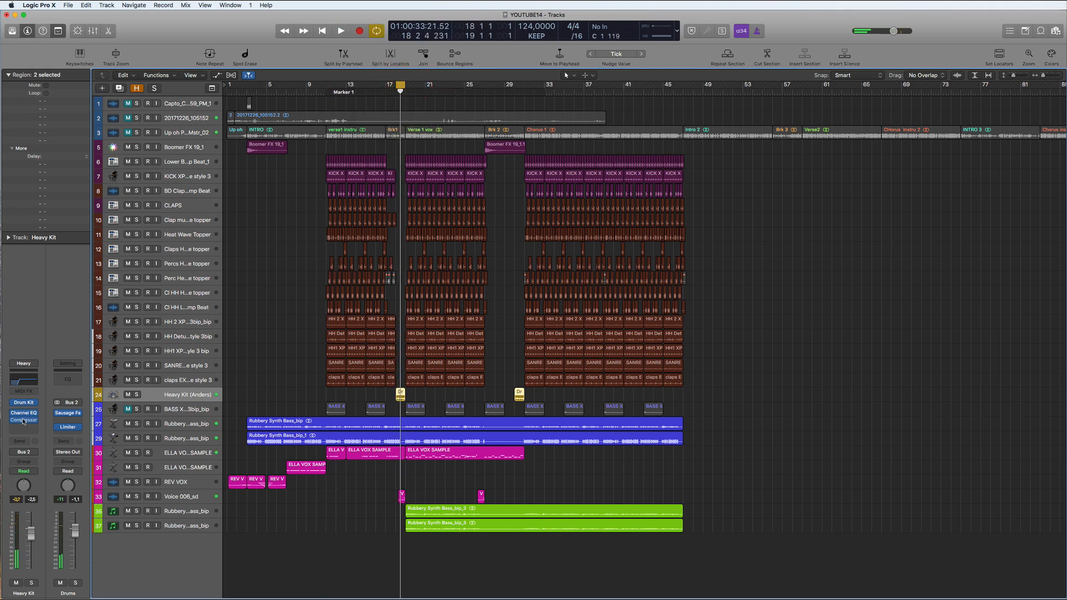
- Boost the high shelf in the Heavy Kit's Channel EQ to +6.5 dB at 2650 Hz
left_click(25, 414)
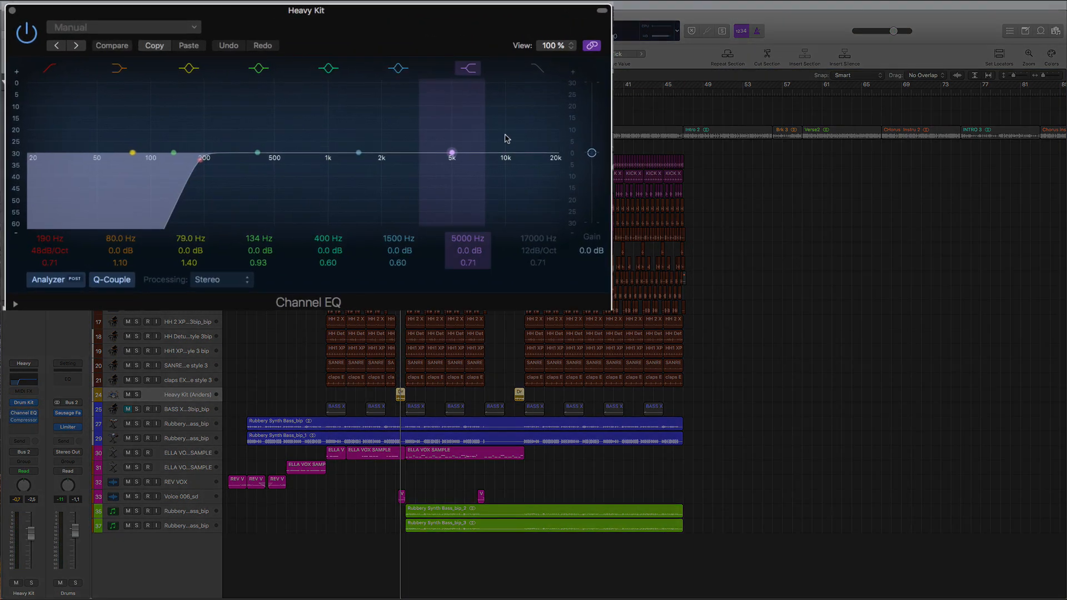
left_click_drag(452, 152, 397, 142)
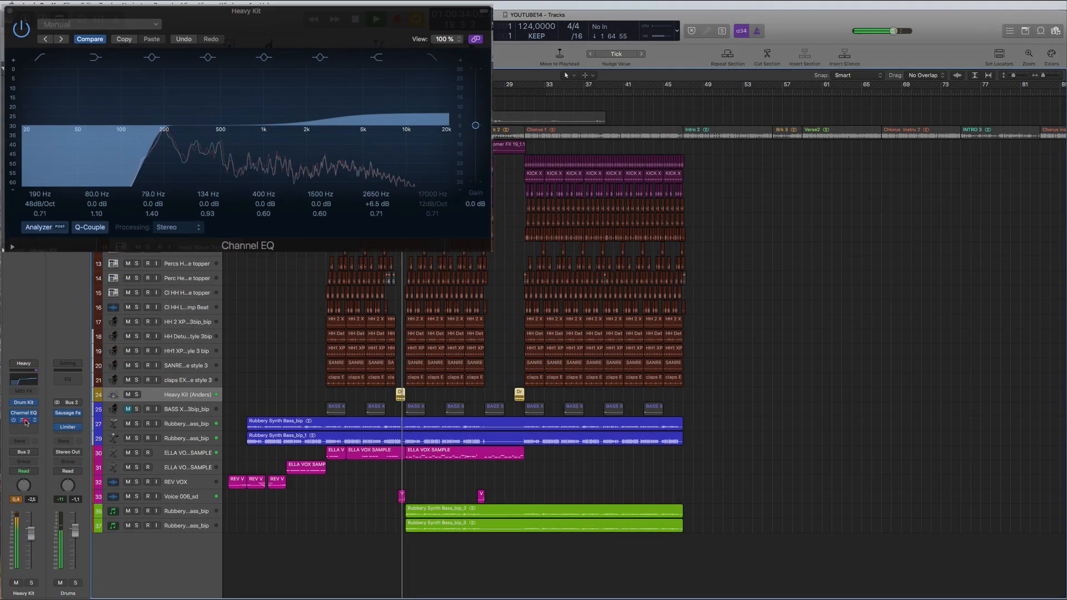
- Fine-tune the input gain and make-up gain in the Heavy Kit's Compressor and close the plug-in
left_click(25, 423)
left_click_drag(42, 378, 42, 380)
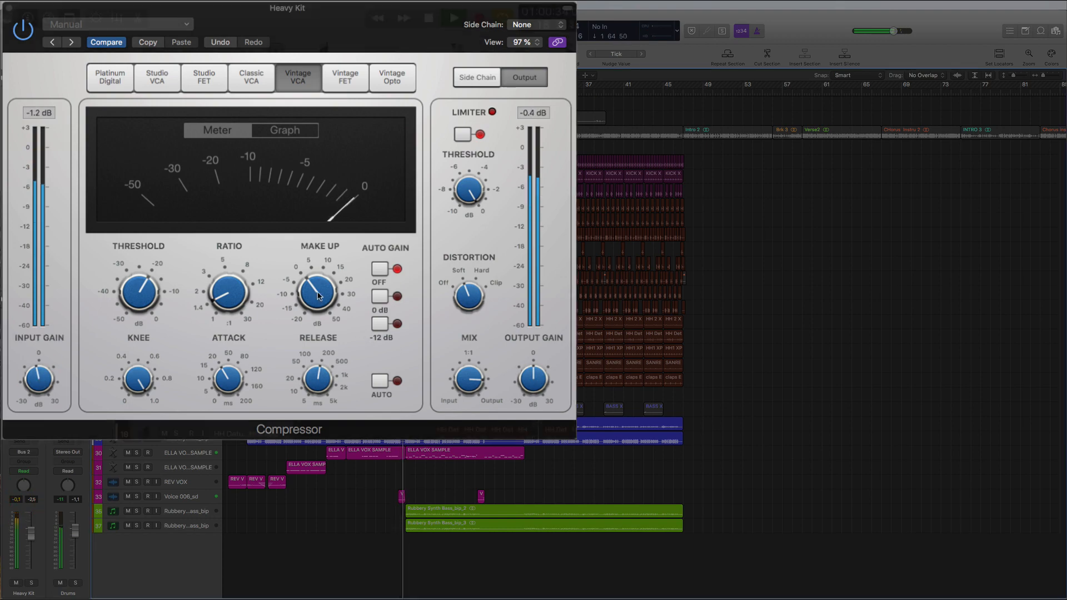
left_click_drag(318, 294, 319, 296)
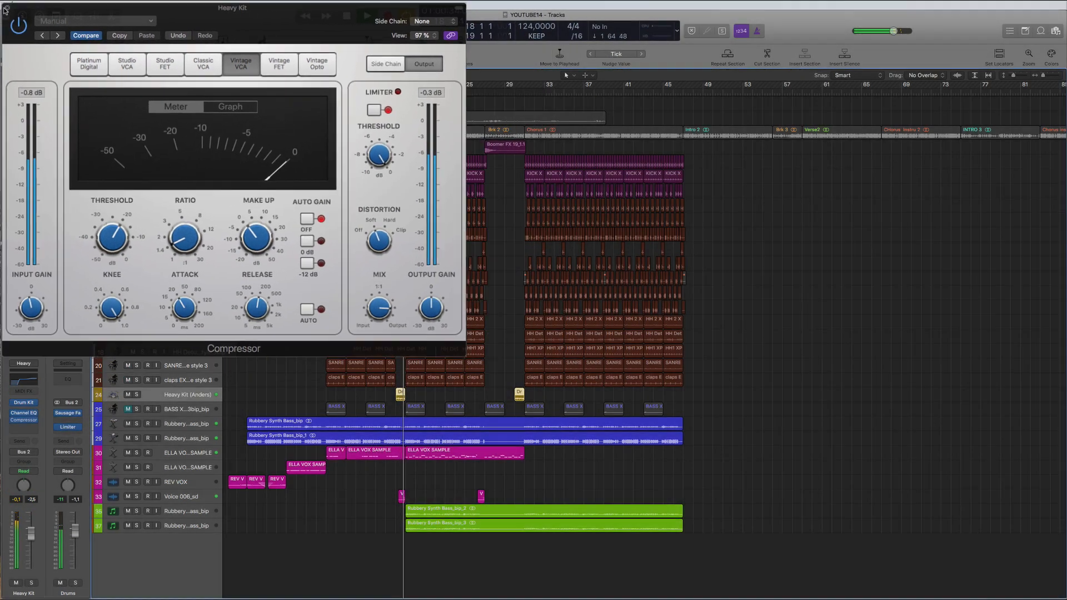
left_click(11, 24)
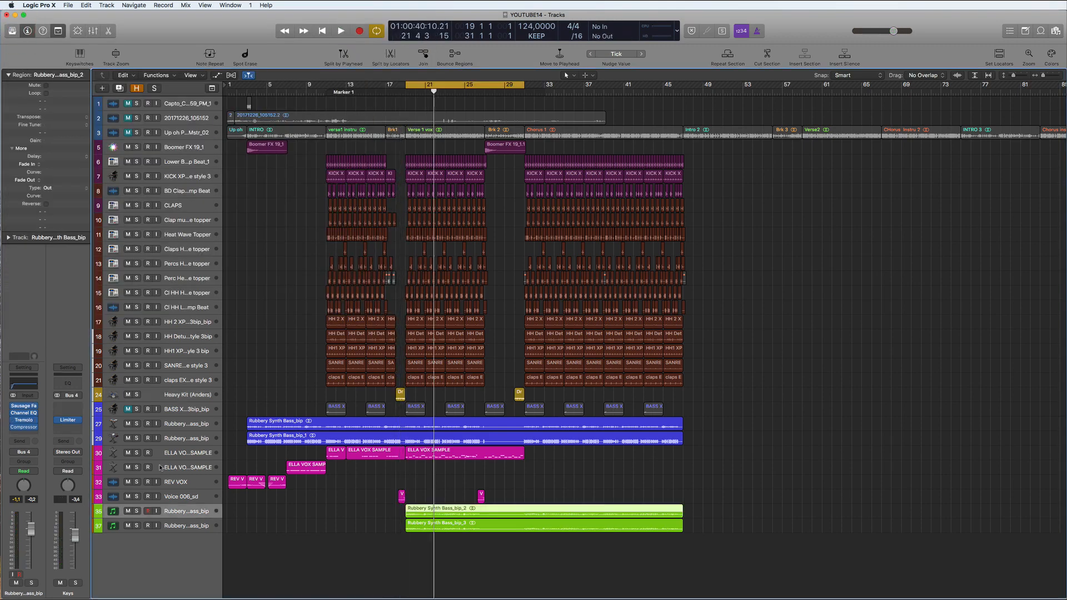
- Enlarge the track heights and open Remove Silence from Audio Region for the blue Rubbery Synth Bass_bip region
scroll(381, 482, "up", 5)
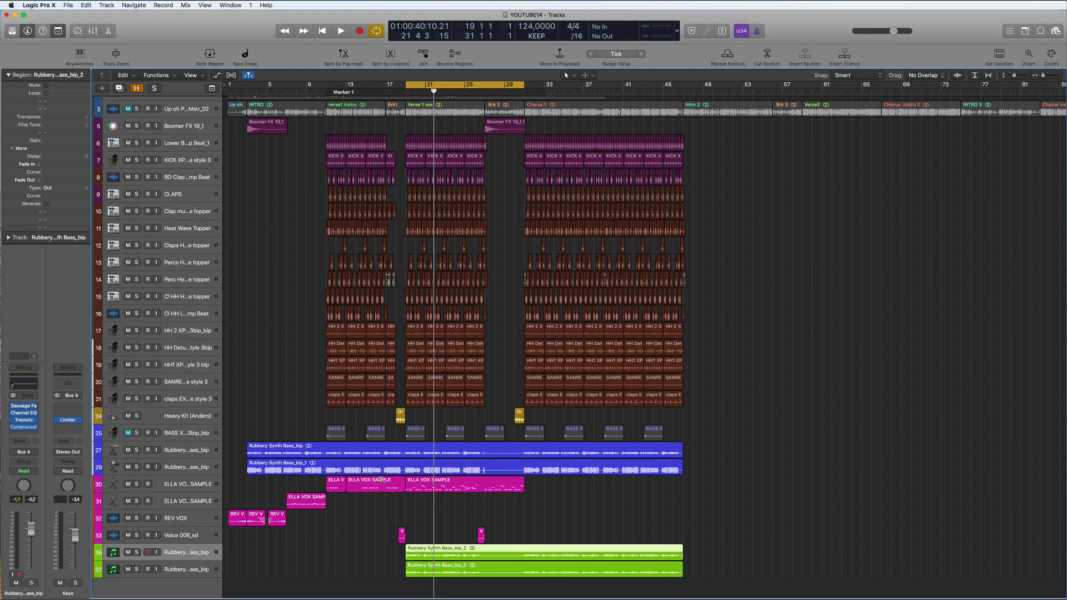
scroll(381, 482, "up", 1)
scroll(380, 481, "down", 2)
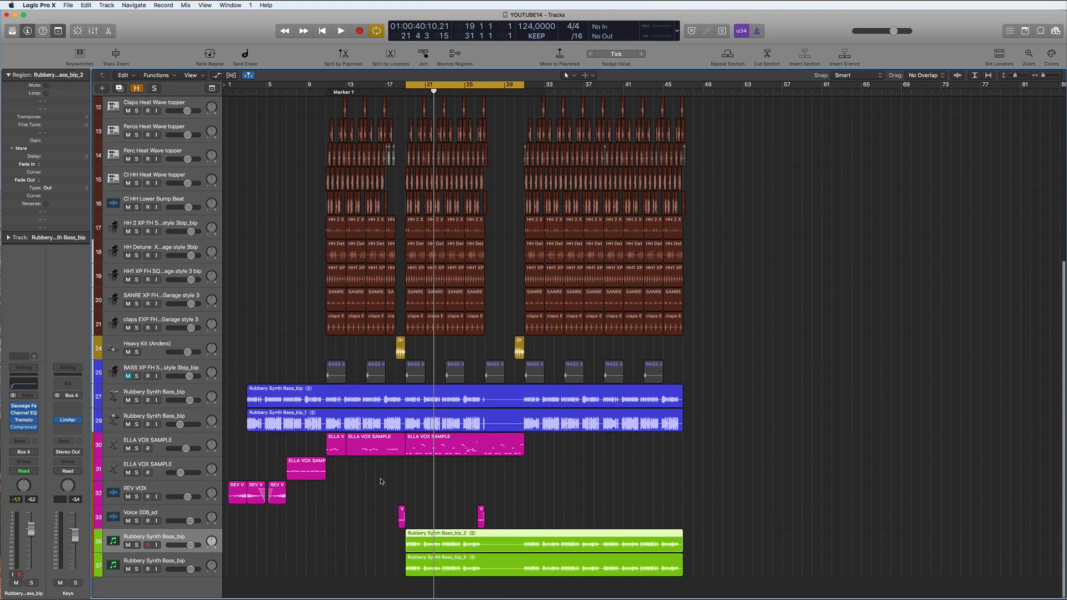
right_click(500, 397)
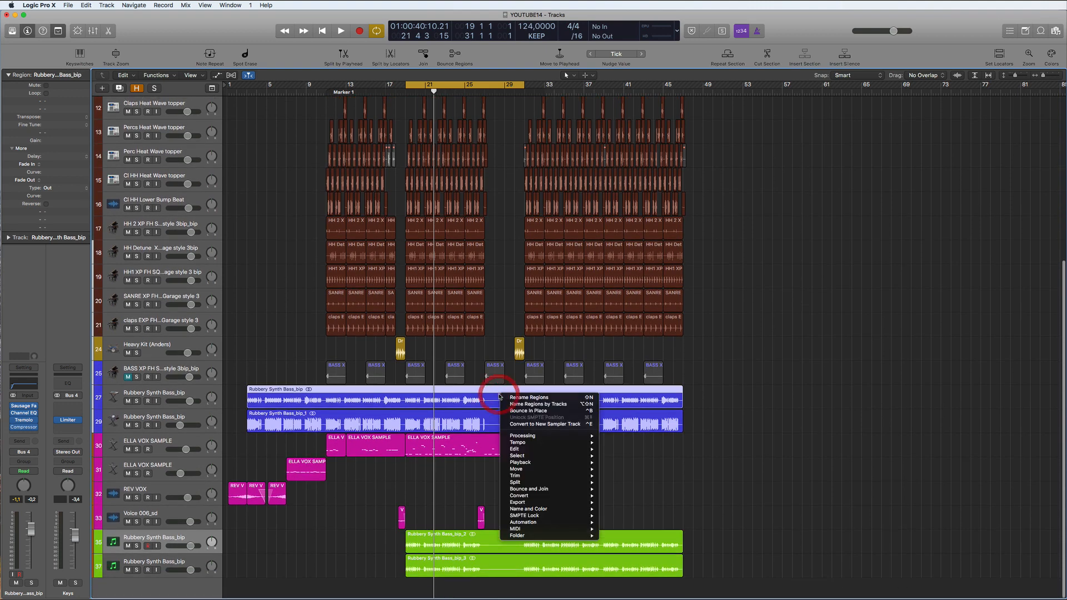
mouse_move(516, 476)
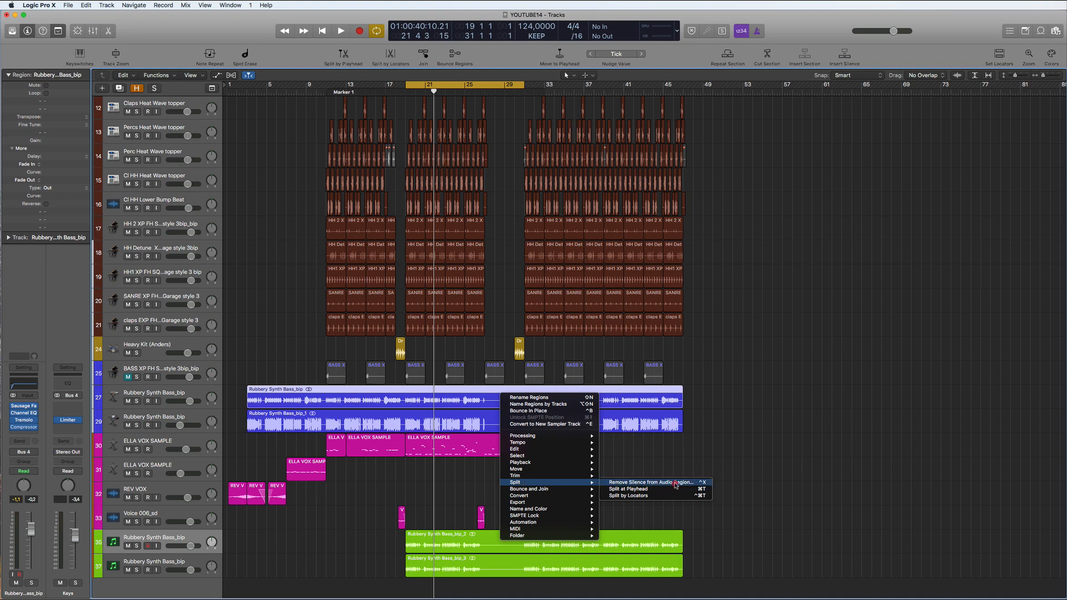
left_click(675, 482)
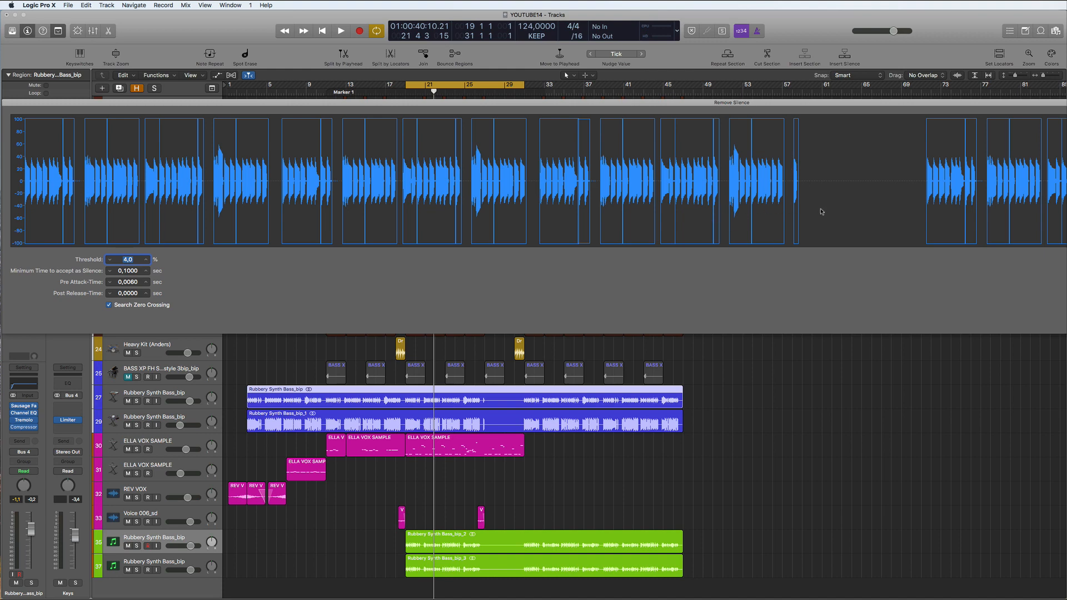
- Set the minimum time to accept as silence to 1.1000 sec for the Rubbery Synth Bass_bip region
left_click_drag(1009, 105, 498, 82)
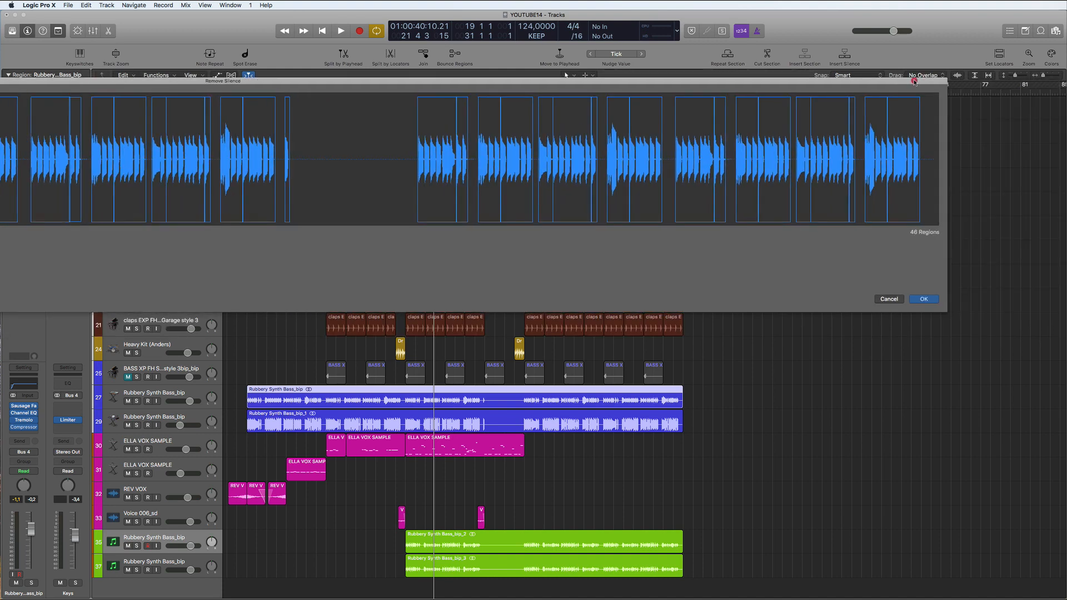
left_click_drag(910, 81, 760, 128)
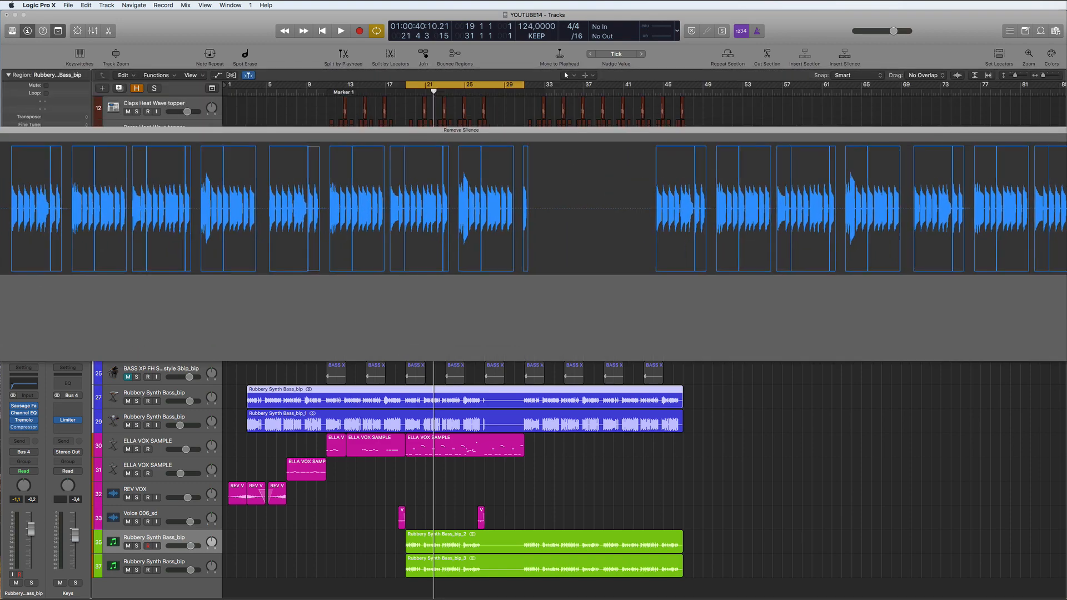
left_click_drag(926, 129, 769, 92)
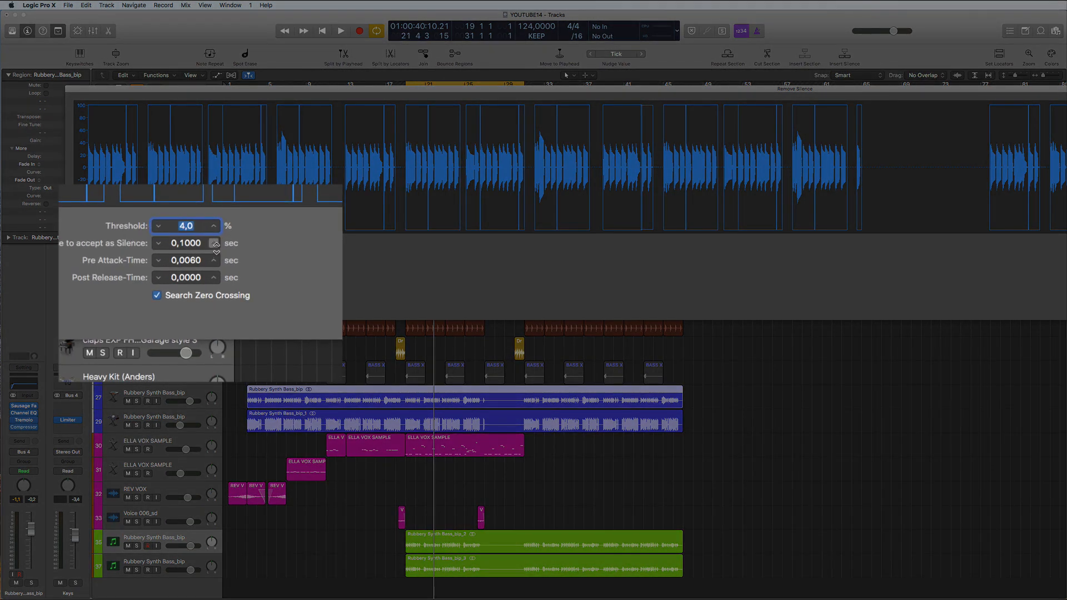
left_click(216, 245)
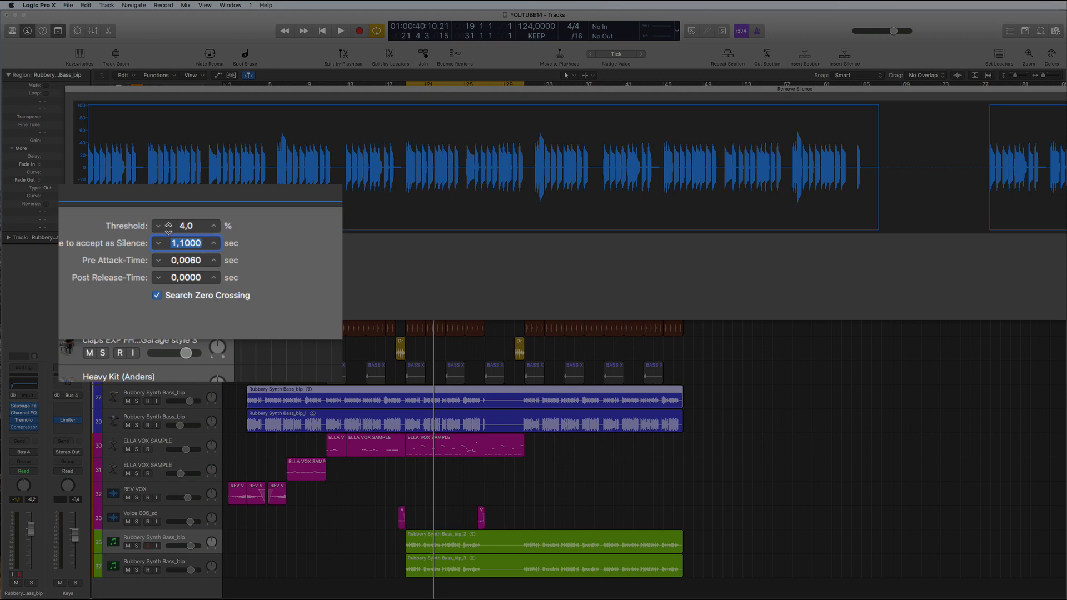
left_click(159, 243)
left_click(214, 243)
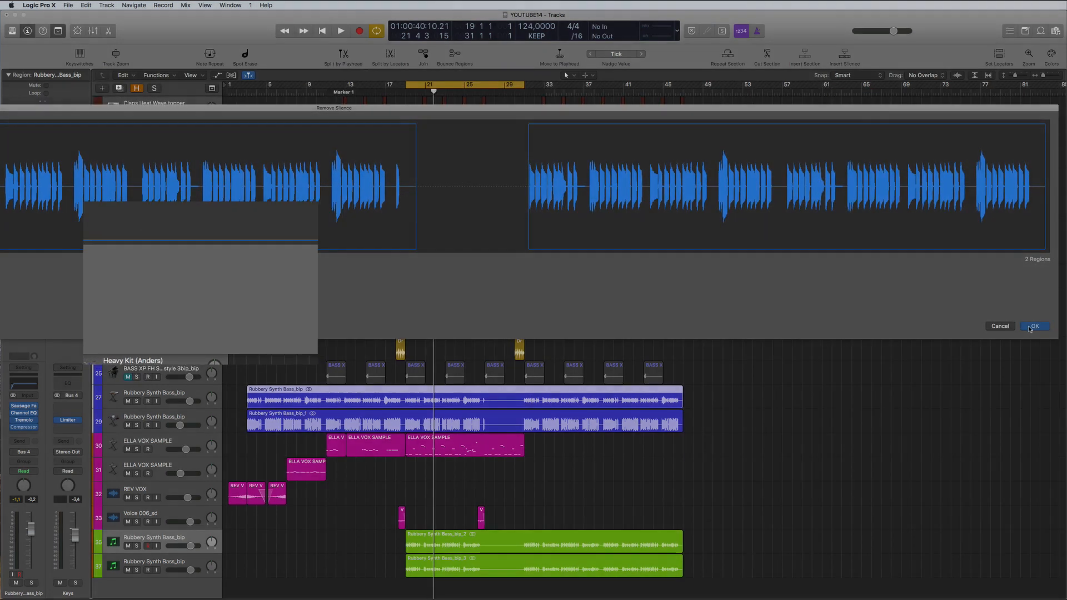
- Apply the silence removal to the Rubbery Synth Bass_bip region and remove silence from the blue Rubbery Synth Bass_bip_1 region with the existing settings
left_click(1032, 326)
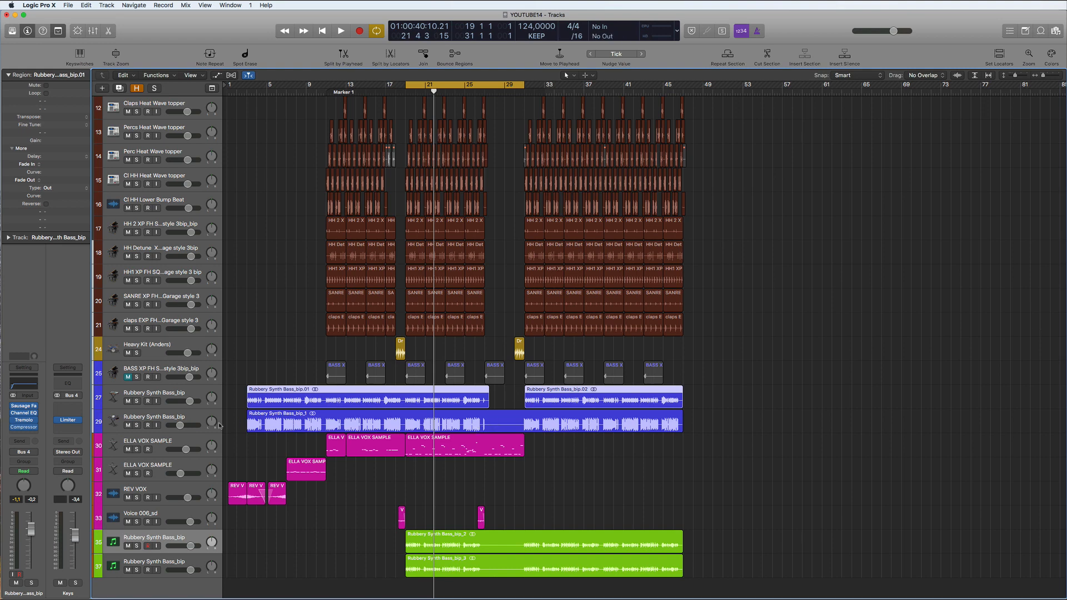
left_click(196, 420)
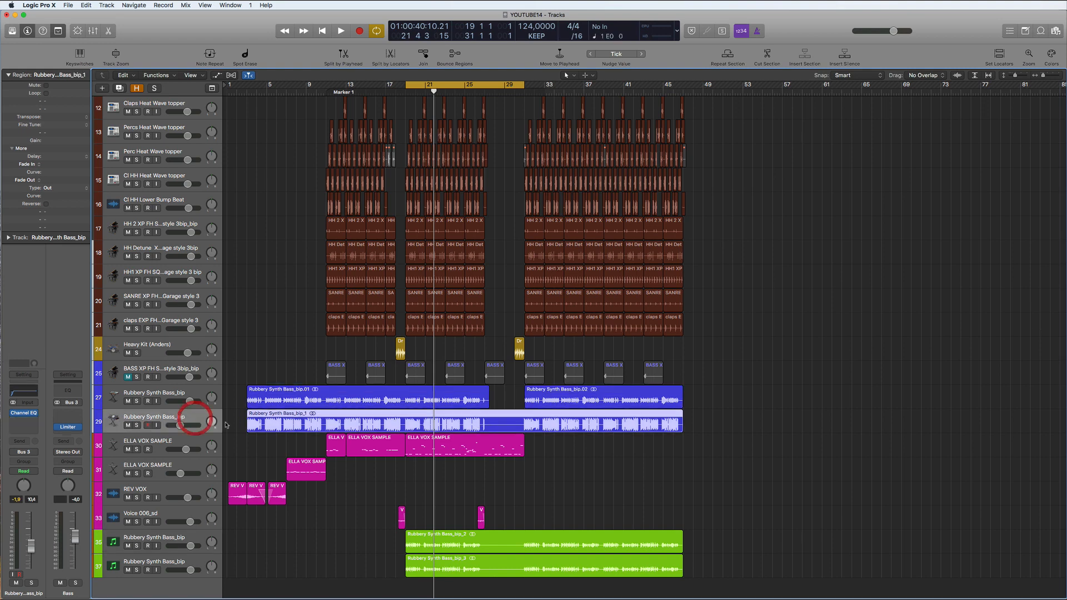
right_click(504, 415)
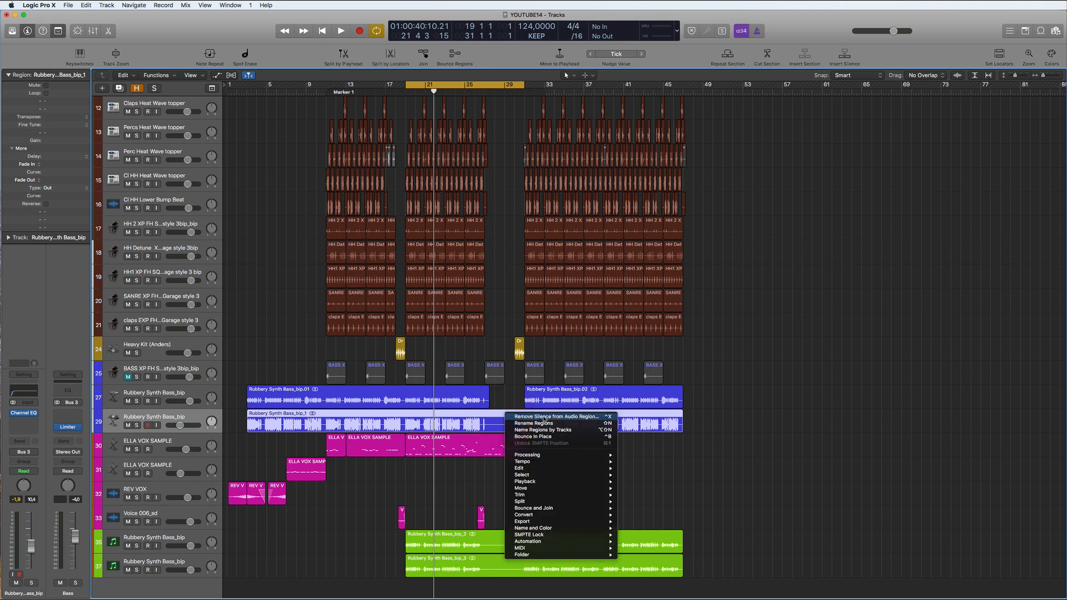
left_click(527, 417)
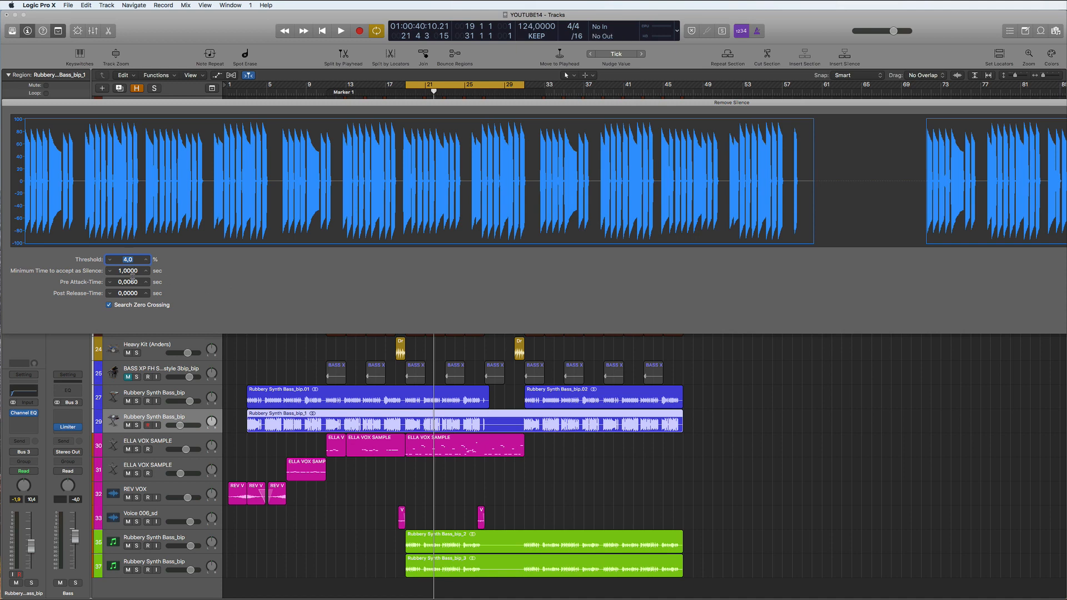
key("Return")
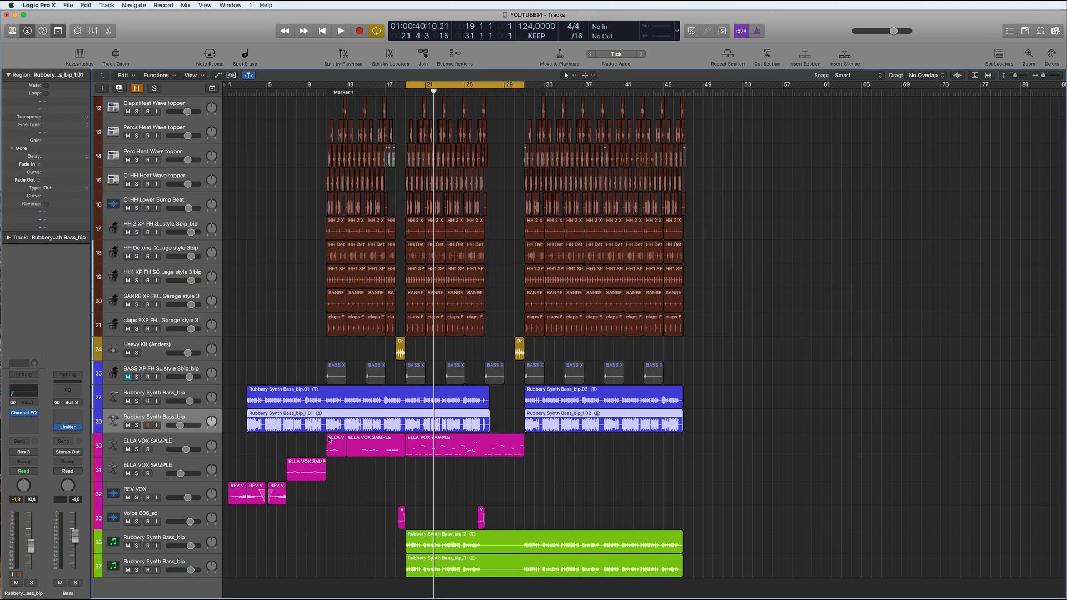
- Remove silence from the green Rubbery Synth Bass_bip_2 audio region, keeping the existing detection settings
left_click(506, 541)
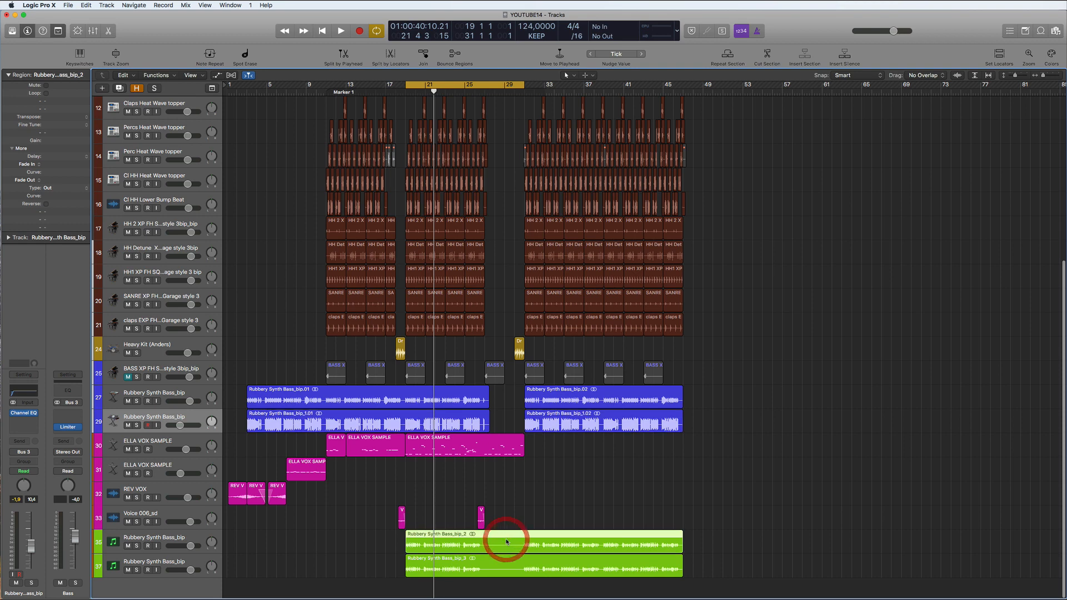
right_click(504, 539)
left_click(577, 453)
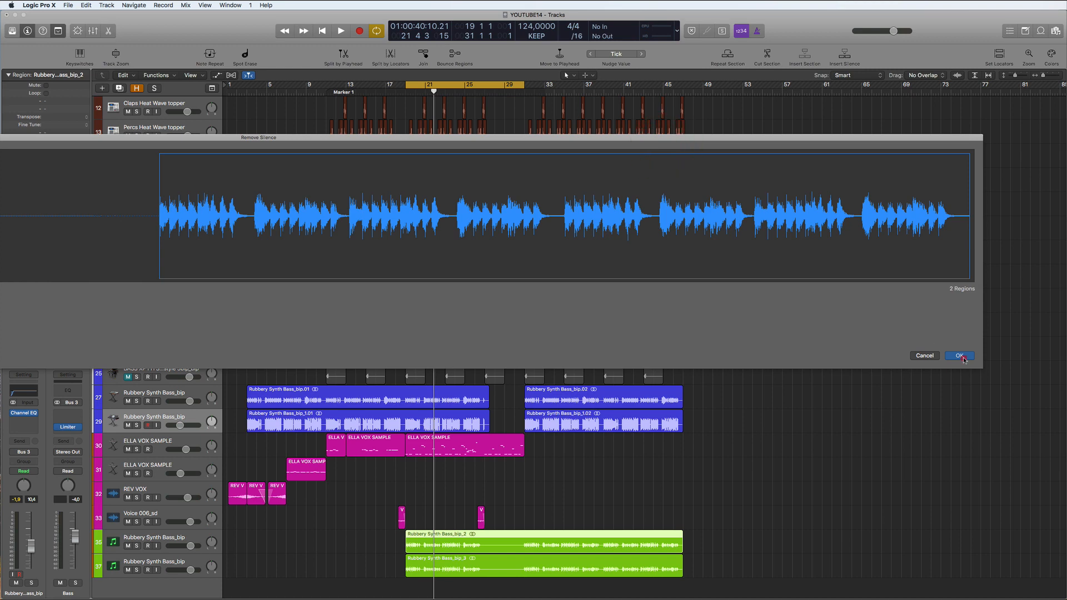
left_click(959, 356)
- Remove silence from the green Rubbery Synth Bass_bip_3 audio region, keeping the existing detection settings
right_click(504, 558)
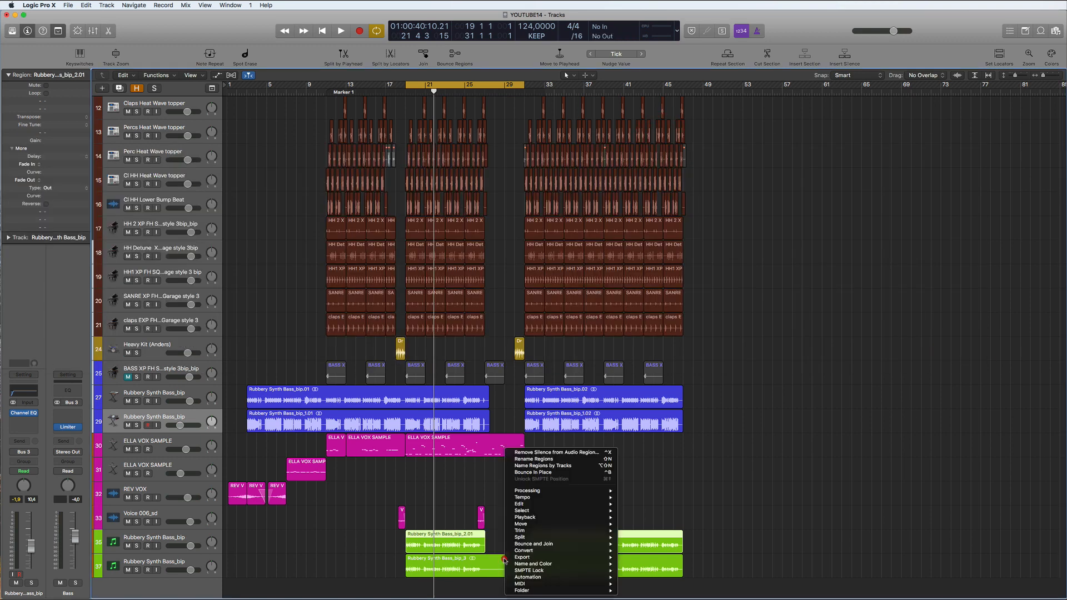
left_click(542, 453)
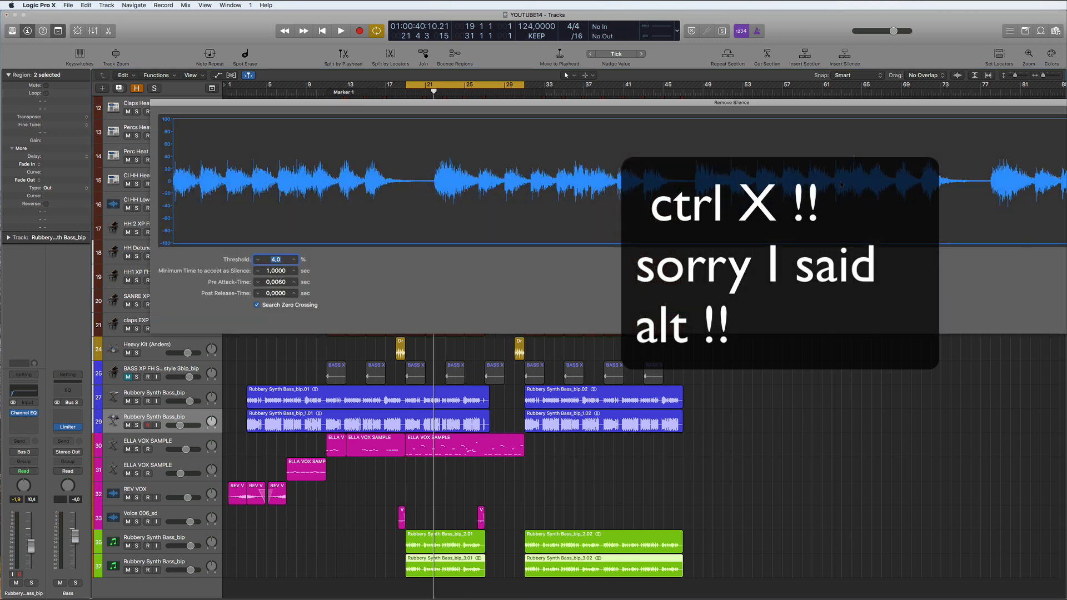
left_click_drag(841, 185, 752, 177)
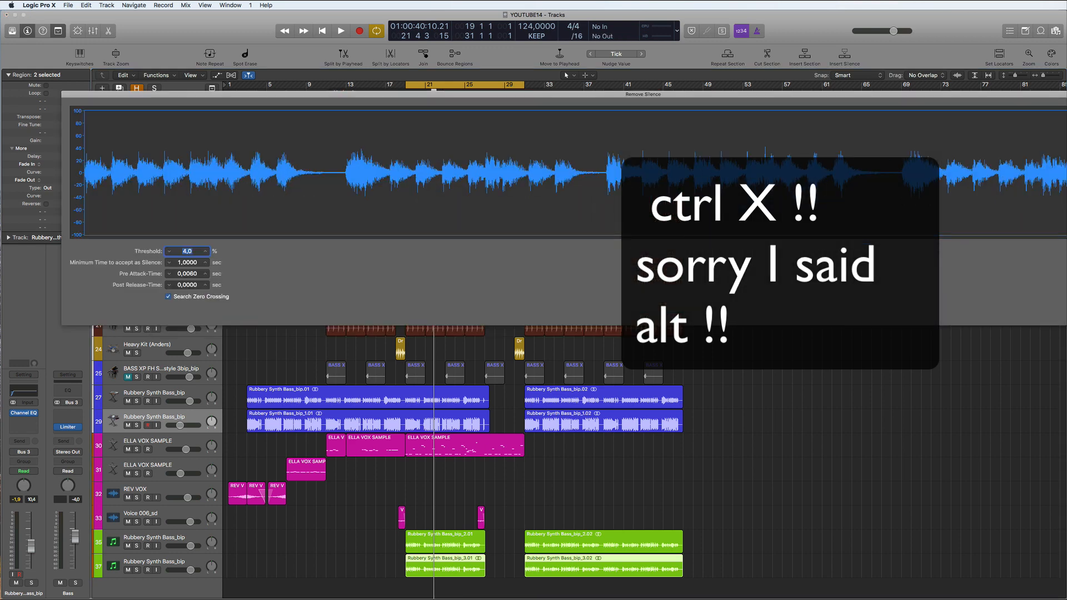
key("Return")
scroll(317, 415, "up", 5)
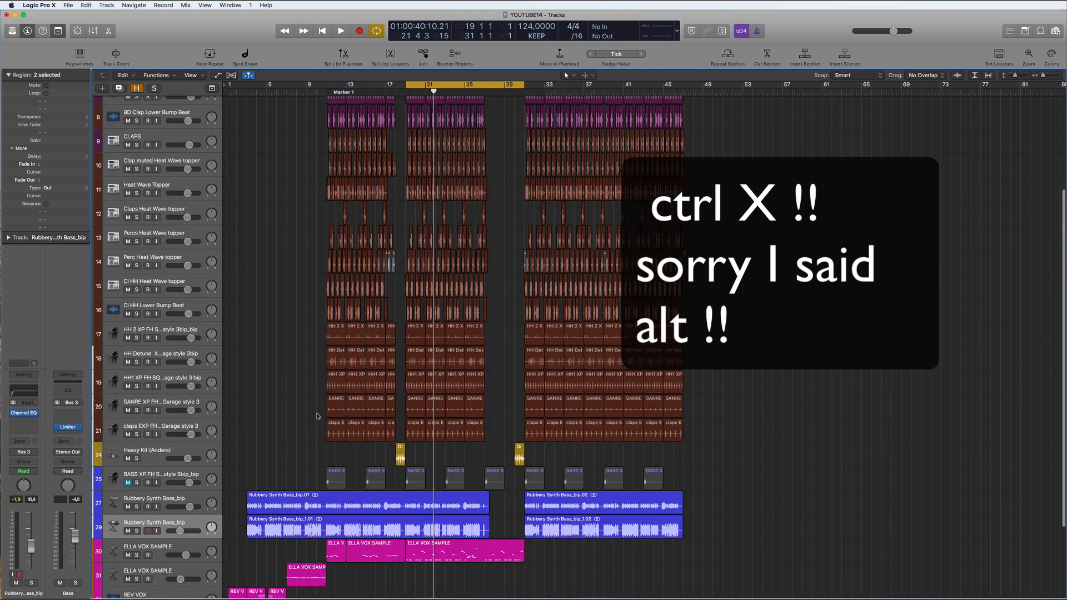
scroll(322, 373, "down", 4)
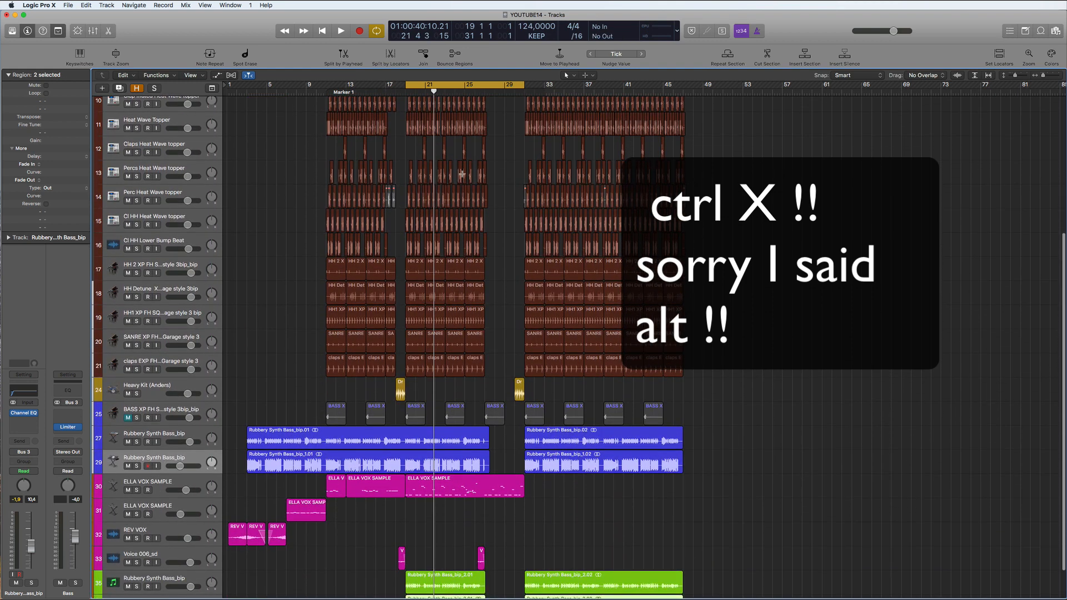